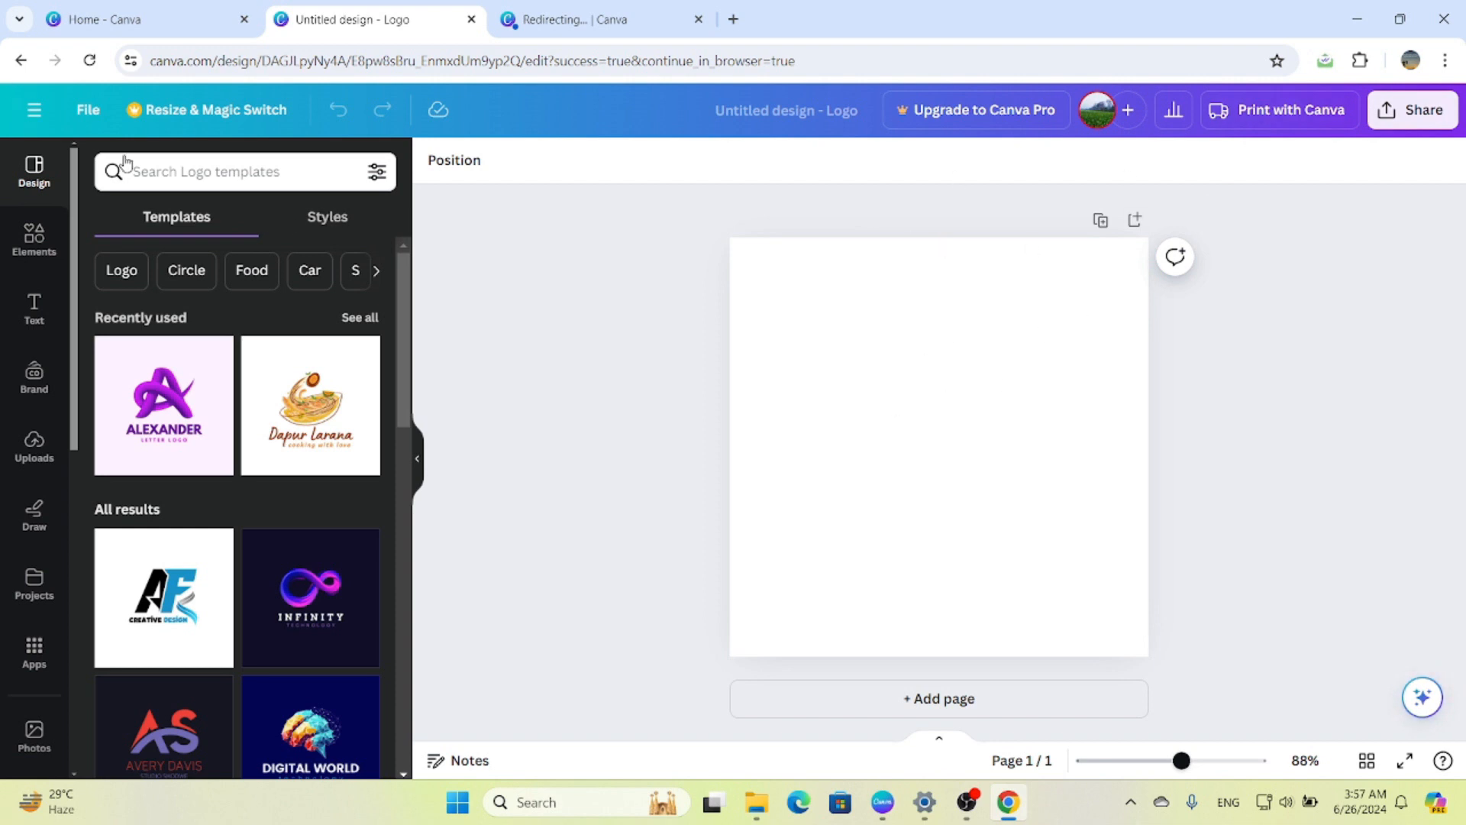
{"action": "key", "text": "Print"}
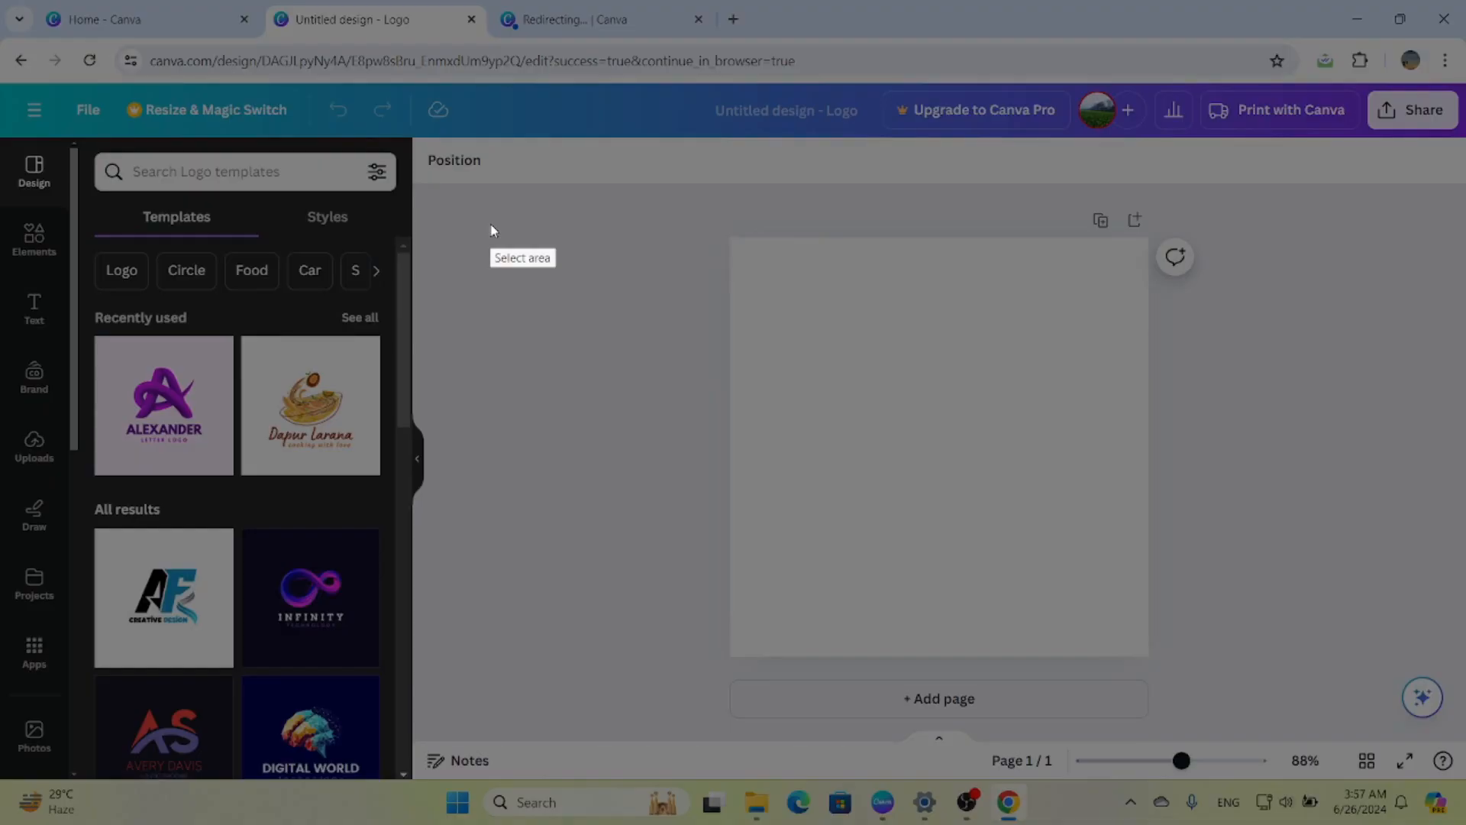
{"action": "left_click_drag", "start_coordinate": [2, 81], "coordinate": [1464, 171]}
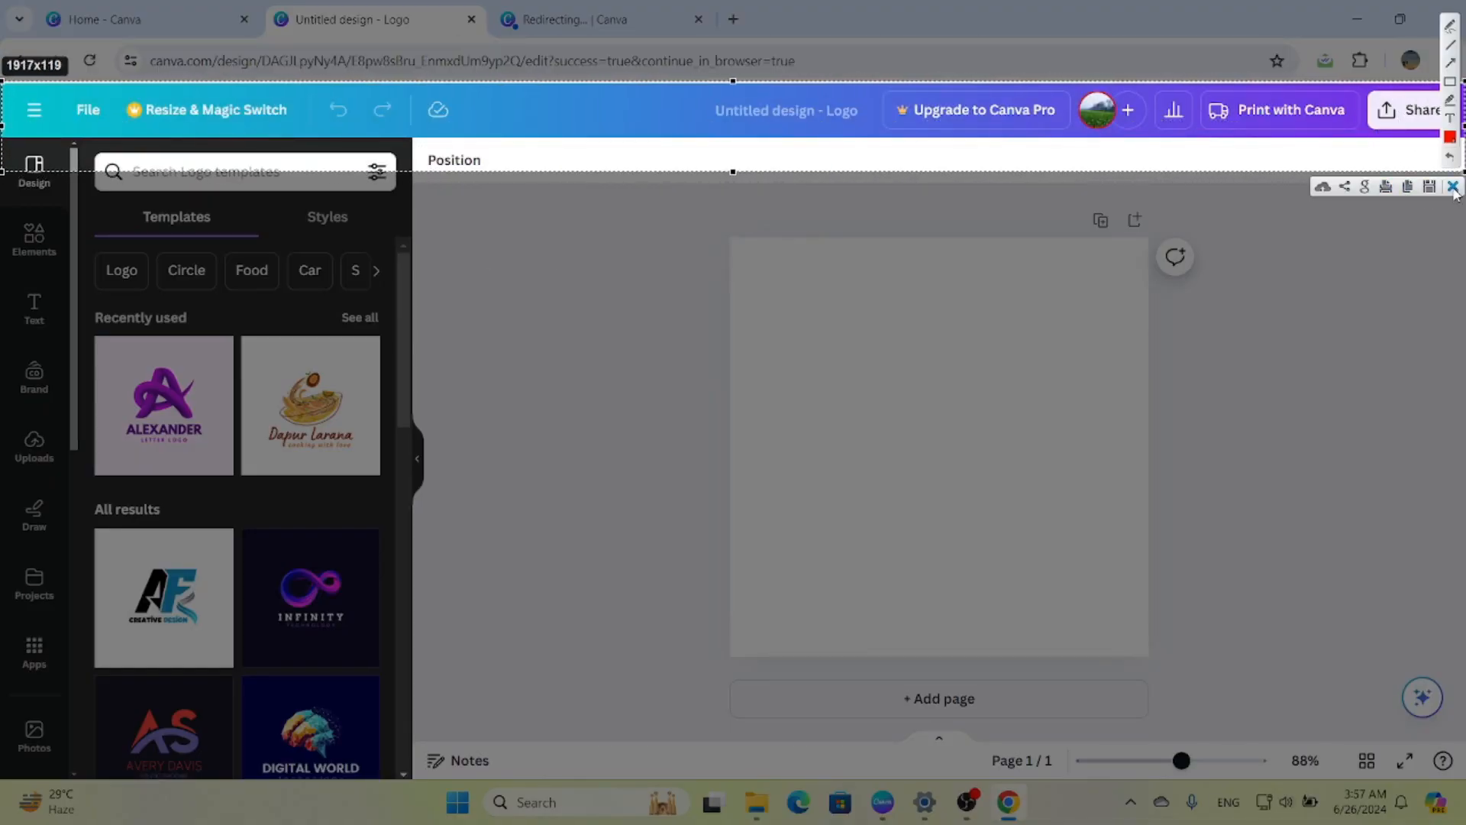
{"action": "left_click", "coordinate": [1453, 188]}
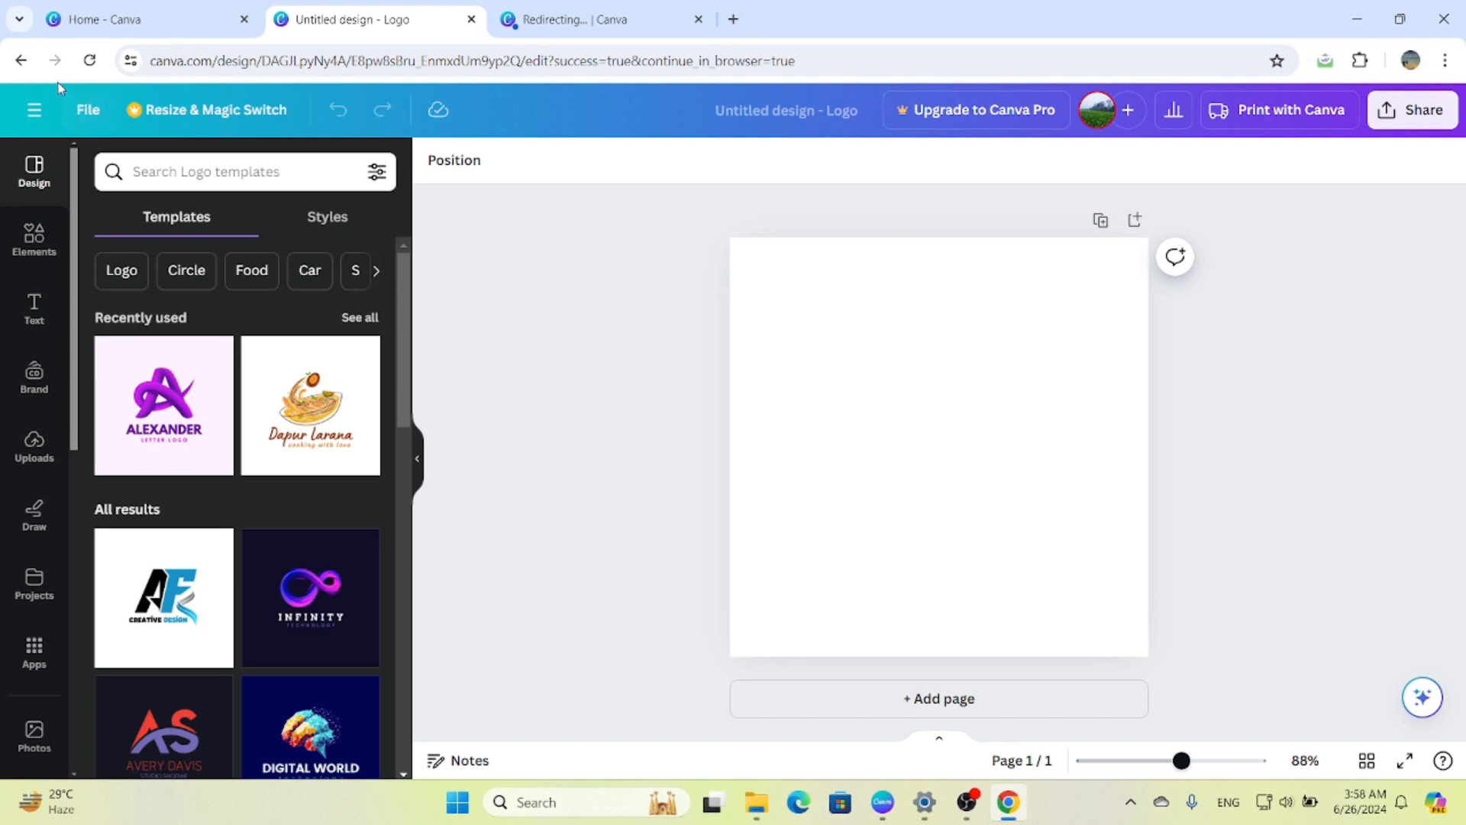
Step: Browse the full list of recent designs from the main menu, then close it
{"action": "left_click", "coordinate": [35, 111]}
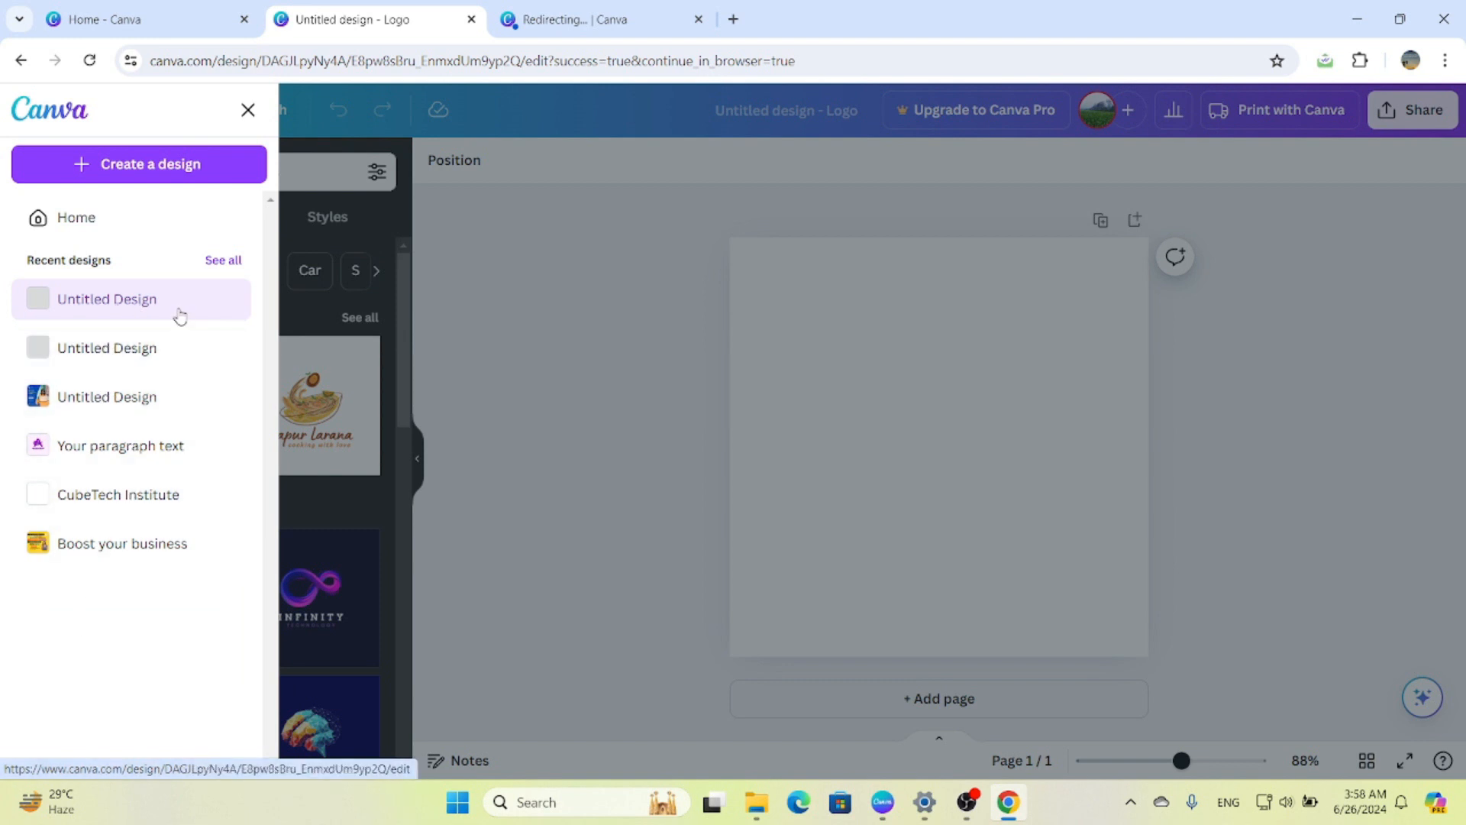
{"action": "left_click", "coordinate": [231, 264]}
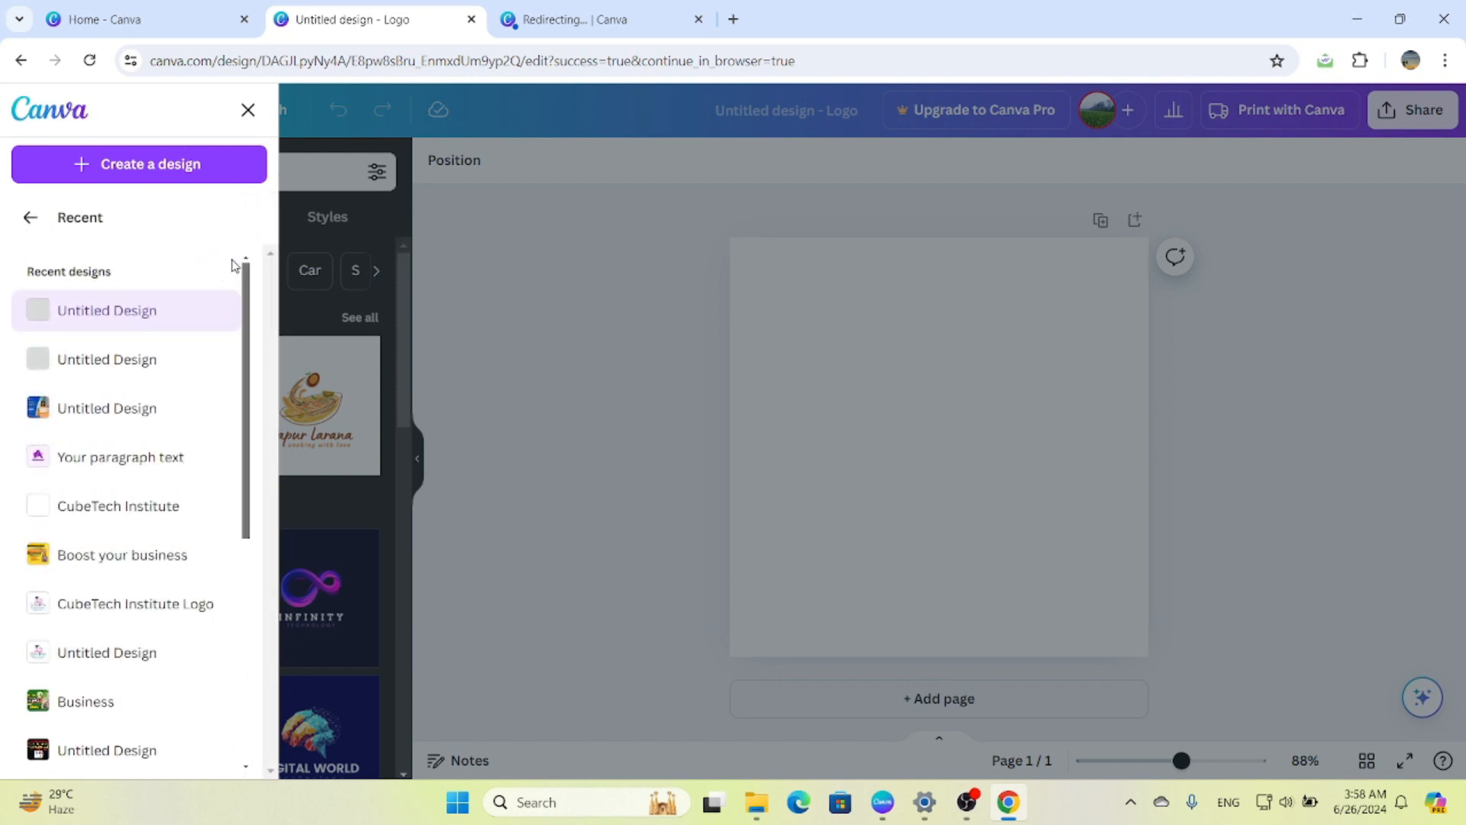
{"action": "scroll", "coordinate": [80, 546], "scroll_direction": "down", "scroll_amount": 6}
{"action": "scroll", "coordinate": [84, 545], "scroll_direction": "down", "scroll_amount": 1}
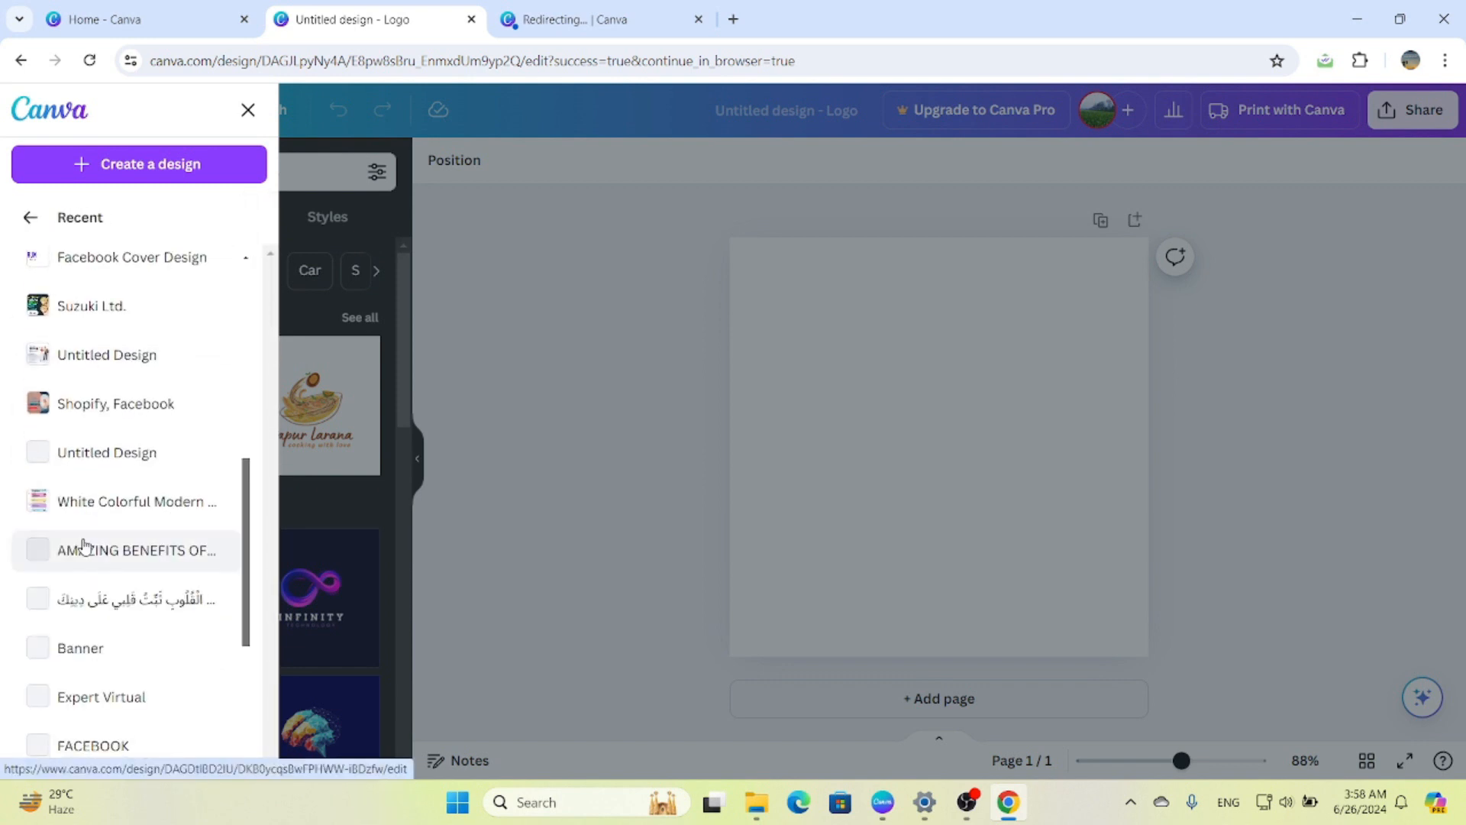
{"action": "scroll", "coordinate": [84, 545], "scroll_direction": "up", "scroll_amount": 7}
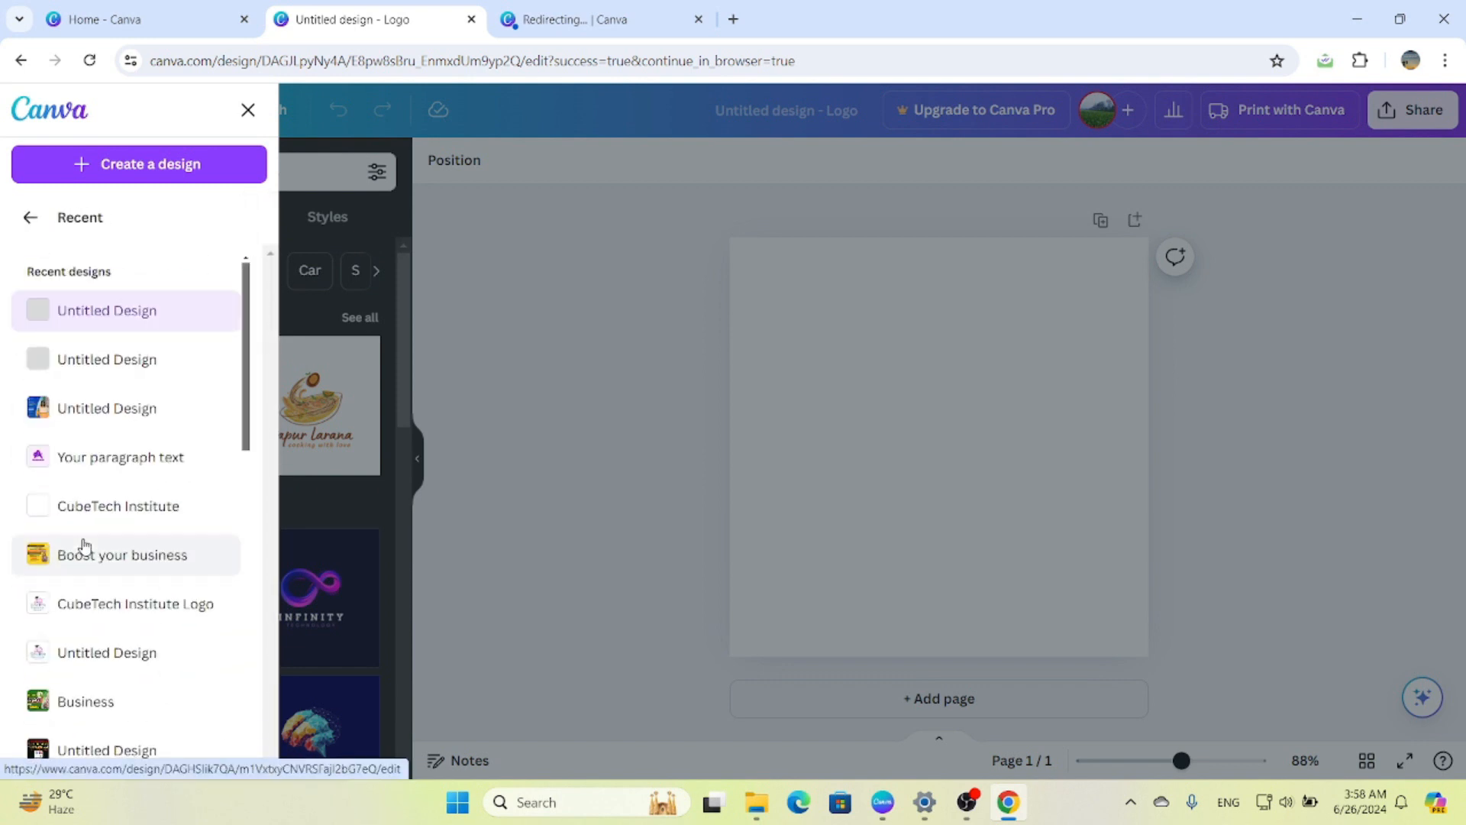
{"action": "left_click", "coordinate": [248, 109]}
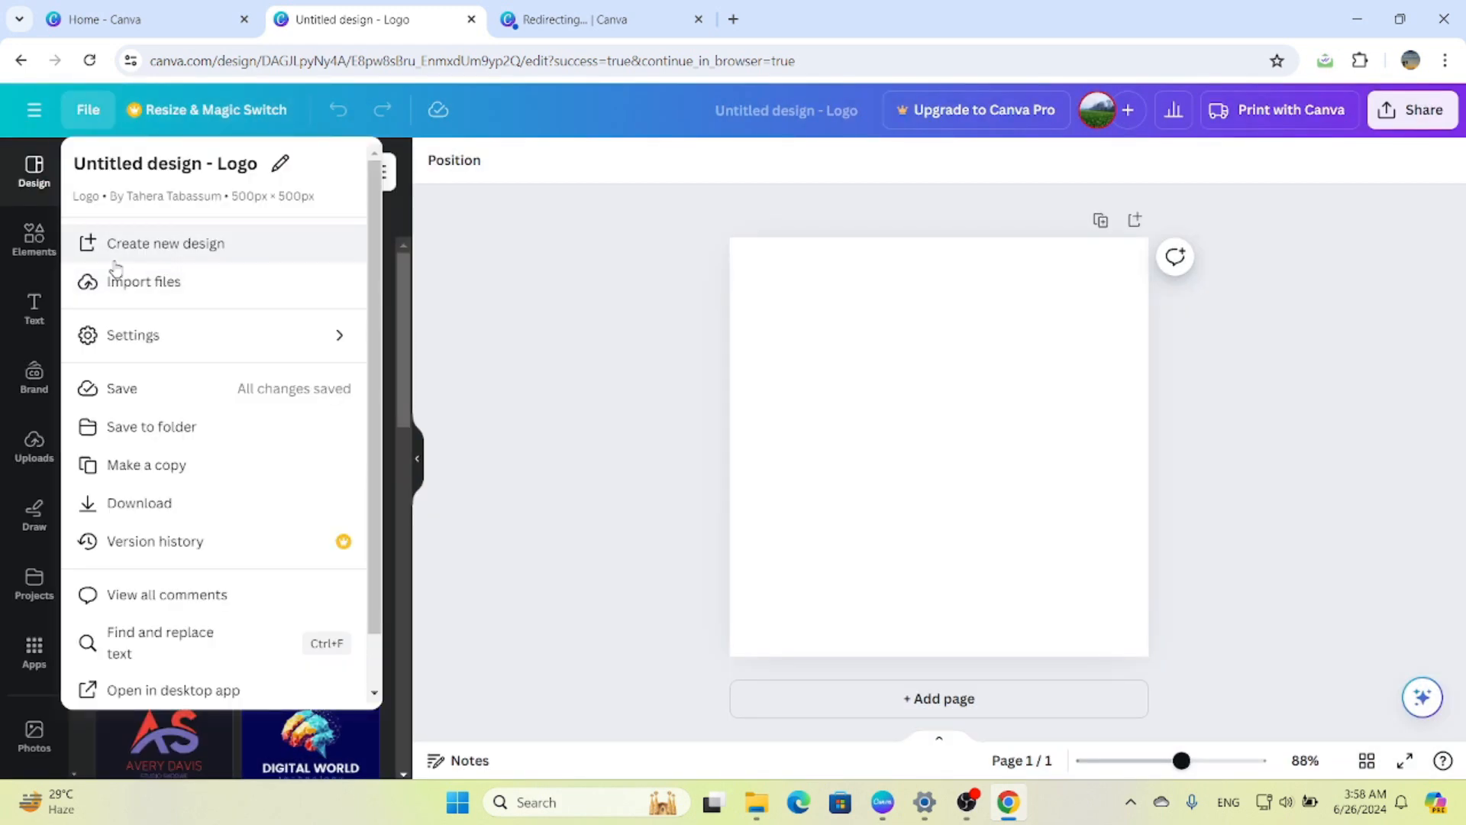
Step: Create a new Instagram Post (Square) design and continue in the browser instead of the desktop app
{"action": "left_click", "coordinate": [148, 252]}
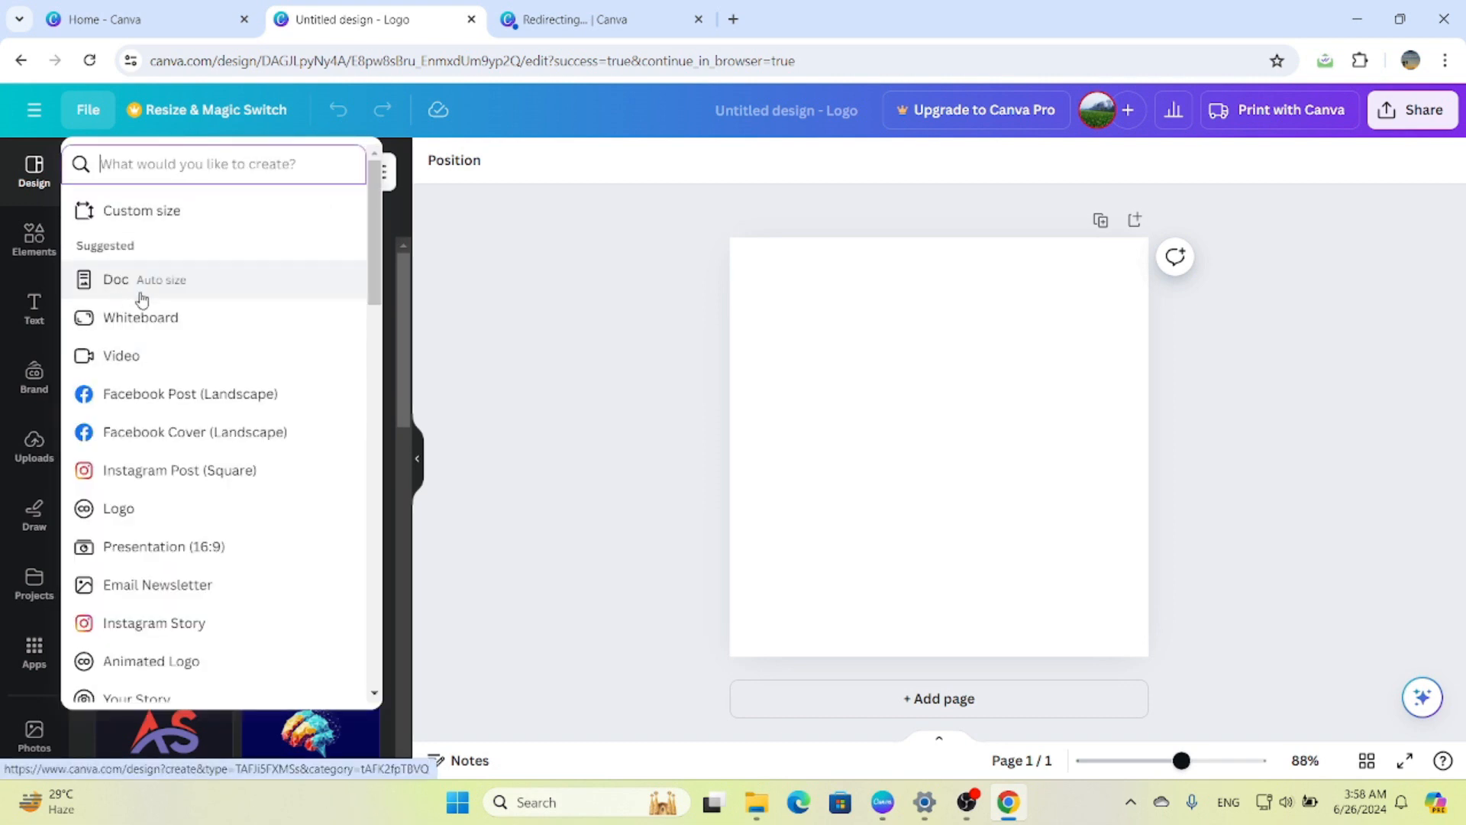
{"action": "left_click", "coordinate": [210, 480]}
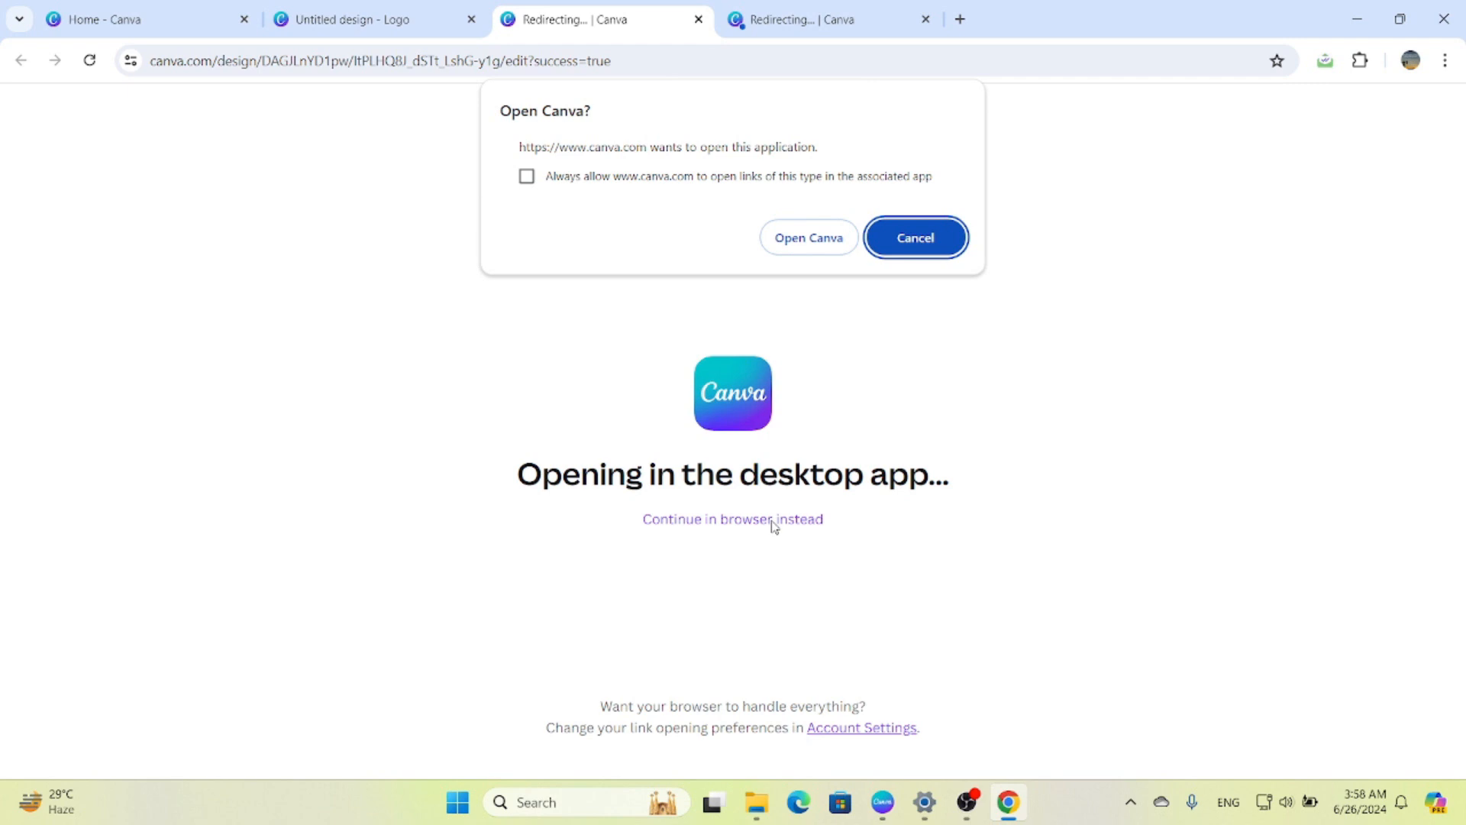
{"action": "left_click", "coordinate": [898, 239]}
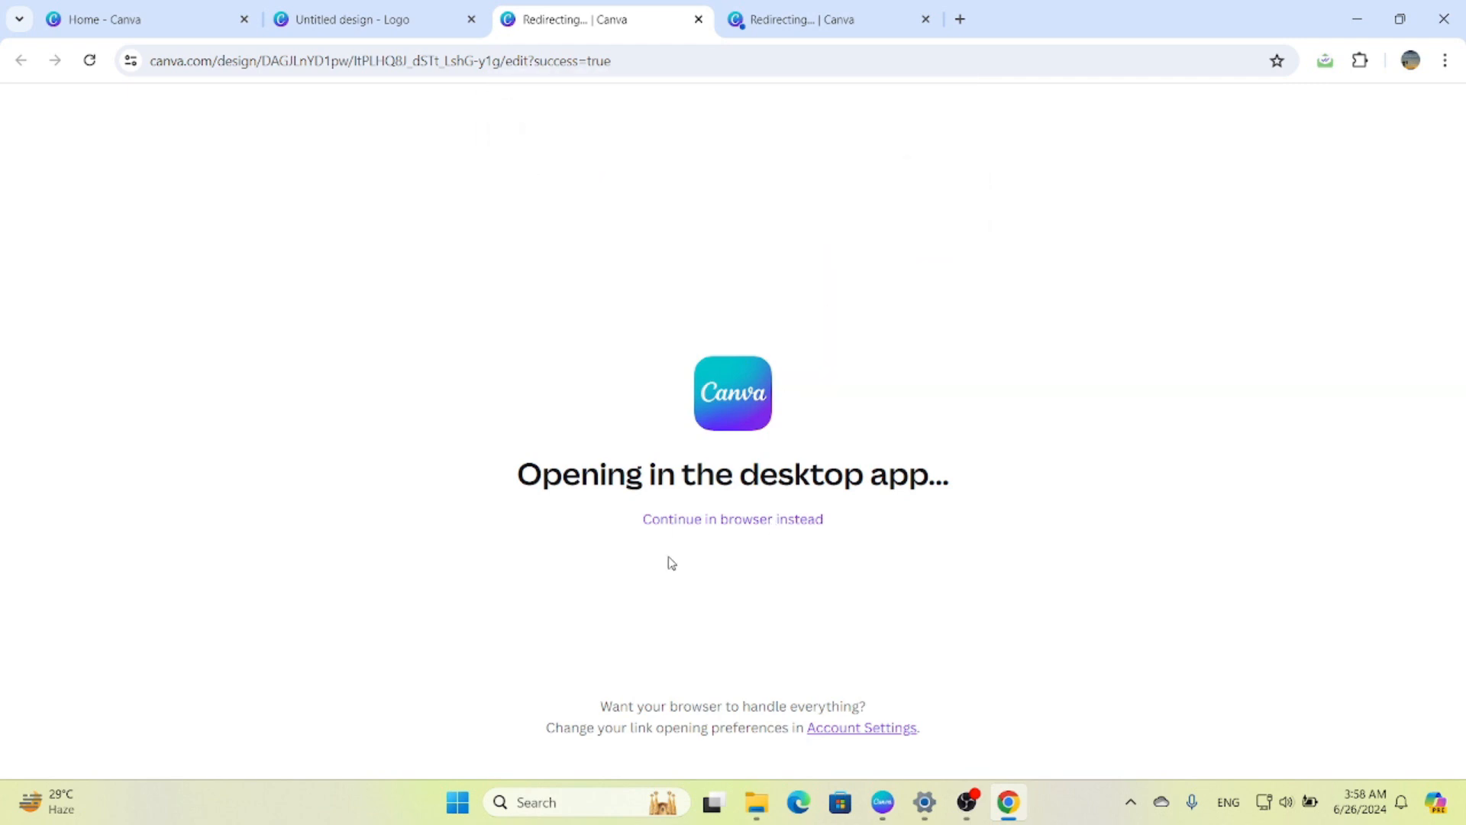
{"action": "left_click", "coordinate": [724, 526]}
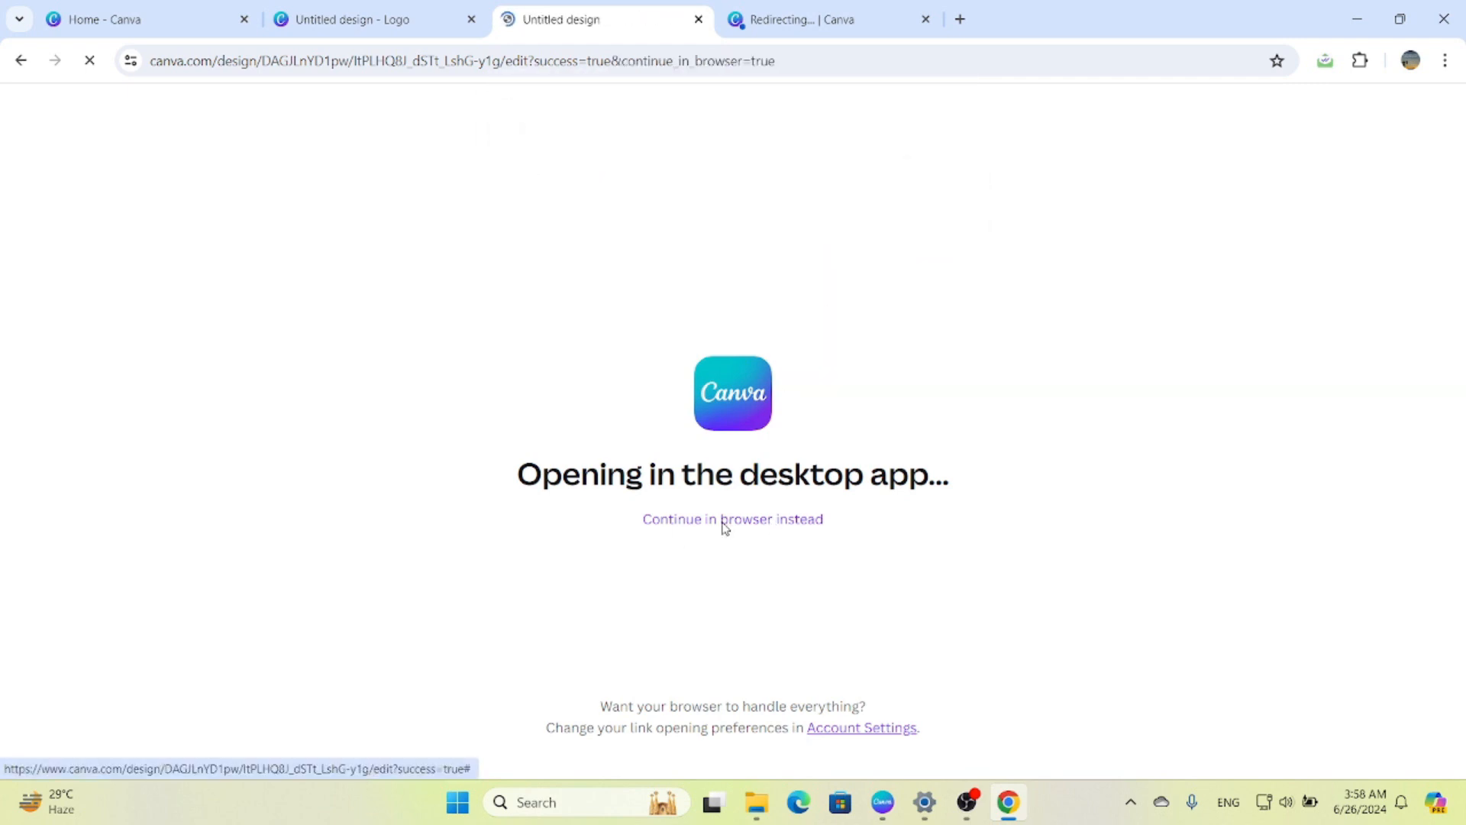
Step: Return to the blank Logo design, closing the new Instagram post design and the open list of design types
{"action": "left_click", "coordinate": [386, 22]}
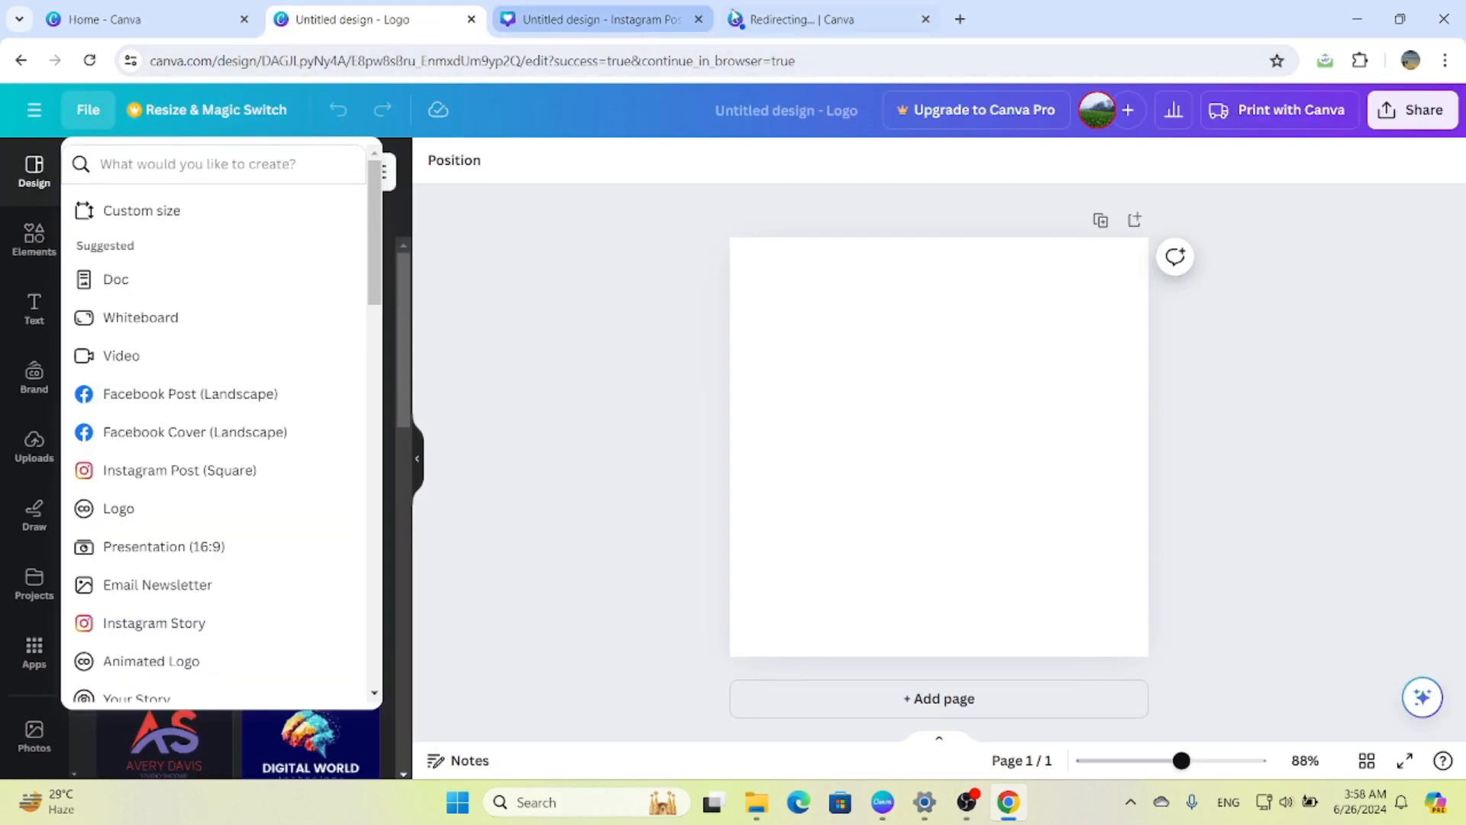
{"action": "left_click", "coordinate": [698, 20]}
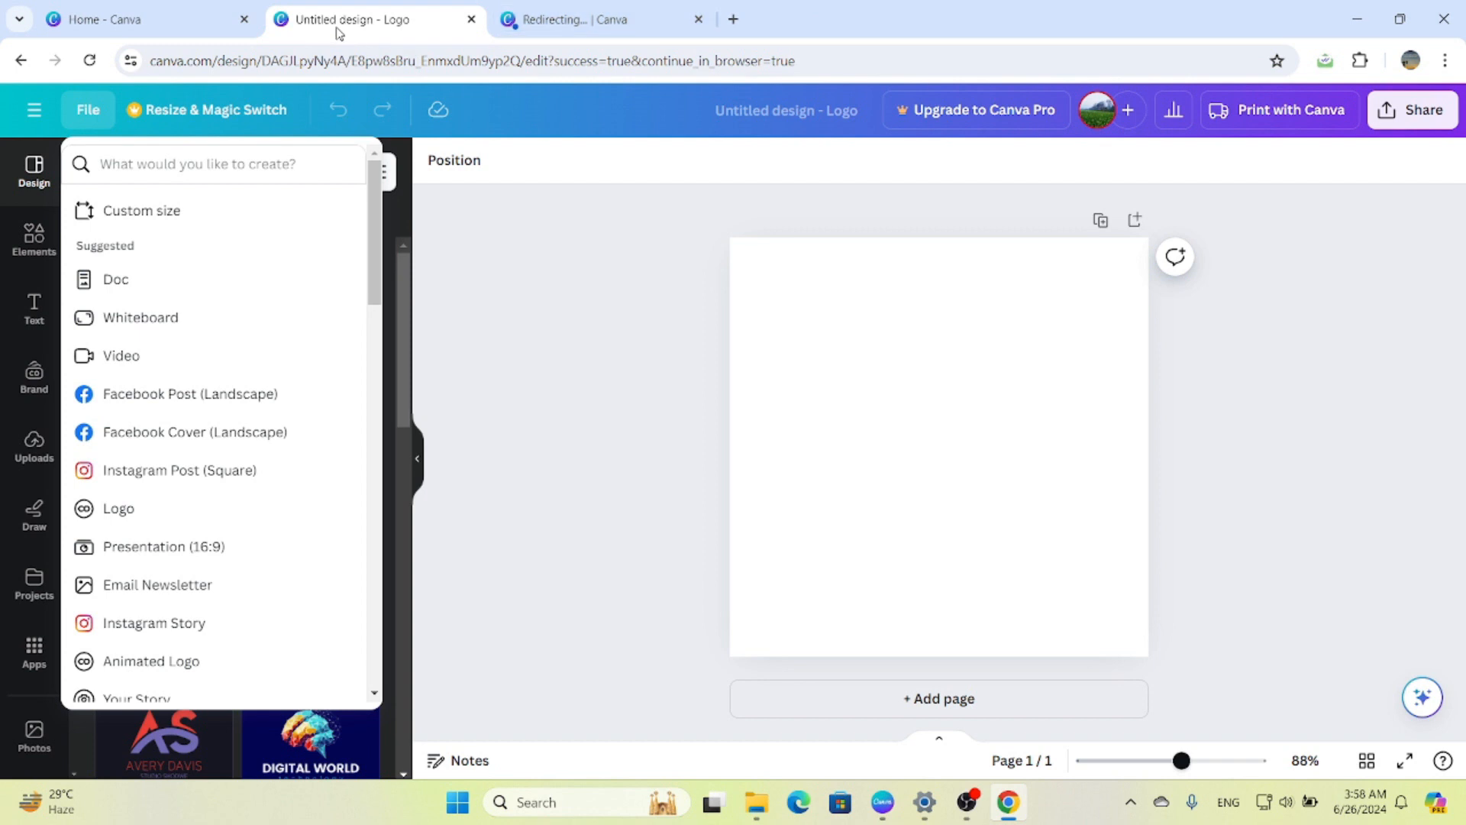
{"action": "left_click", "coordinate": [493, 237]}
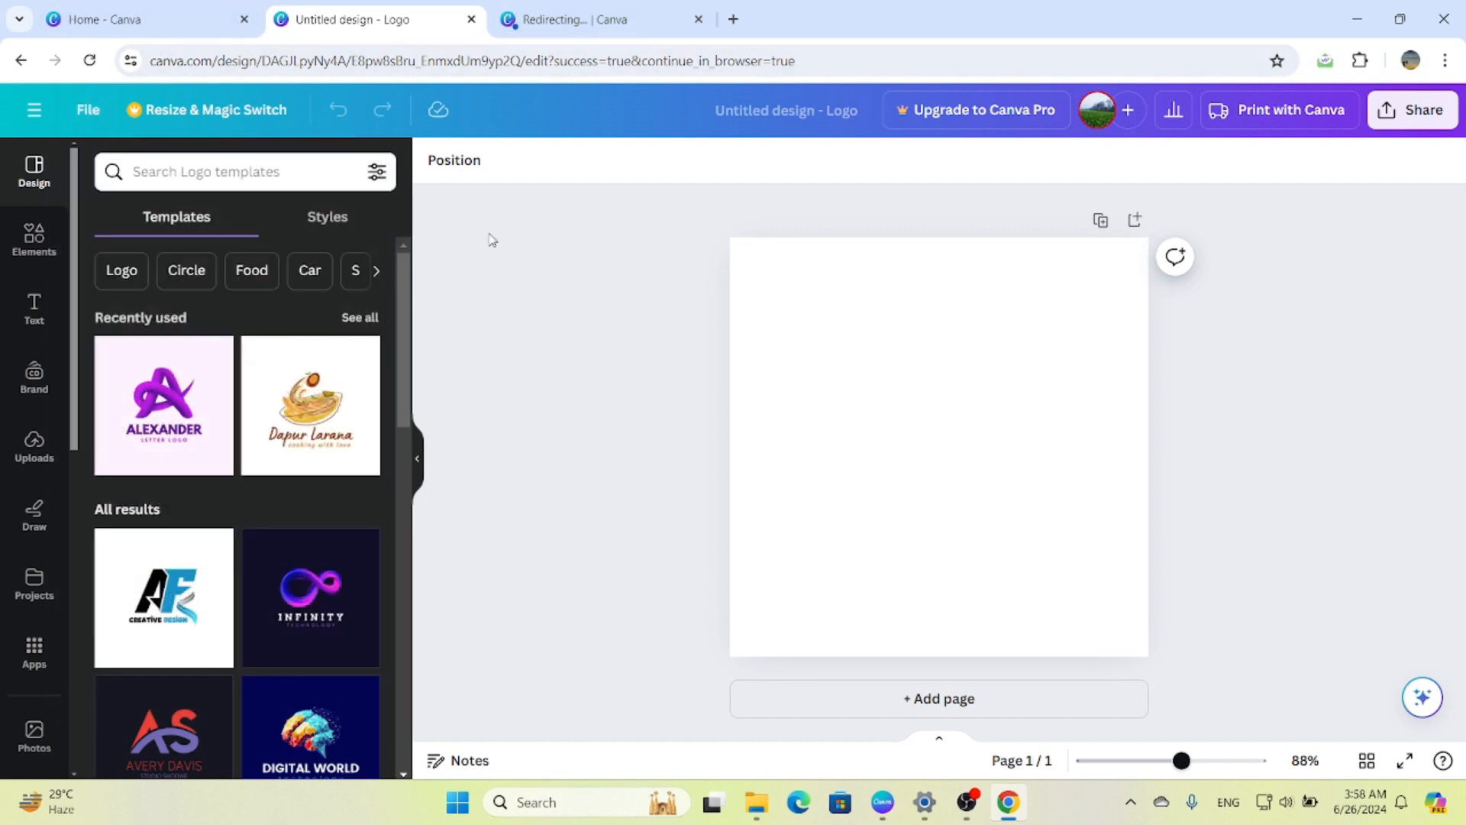
Step: Review the design types offered for a new design and the options for importing files
{"action": "left_click", "coordinate": [89, 111]}
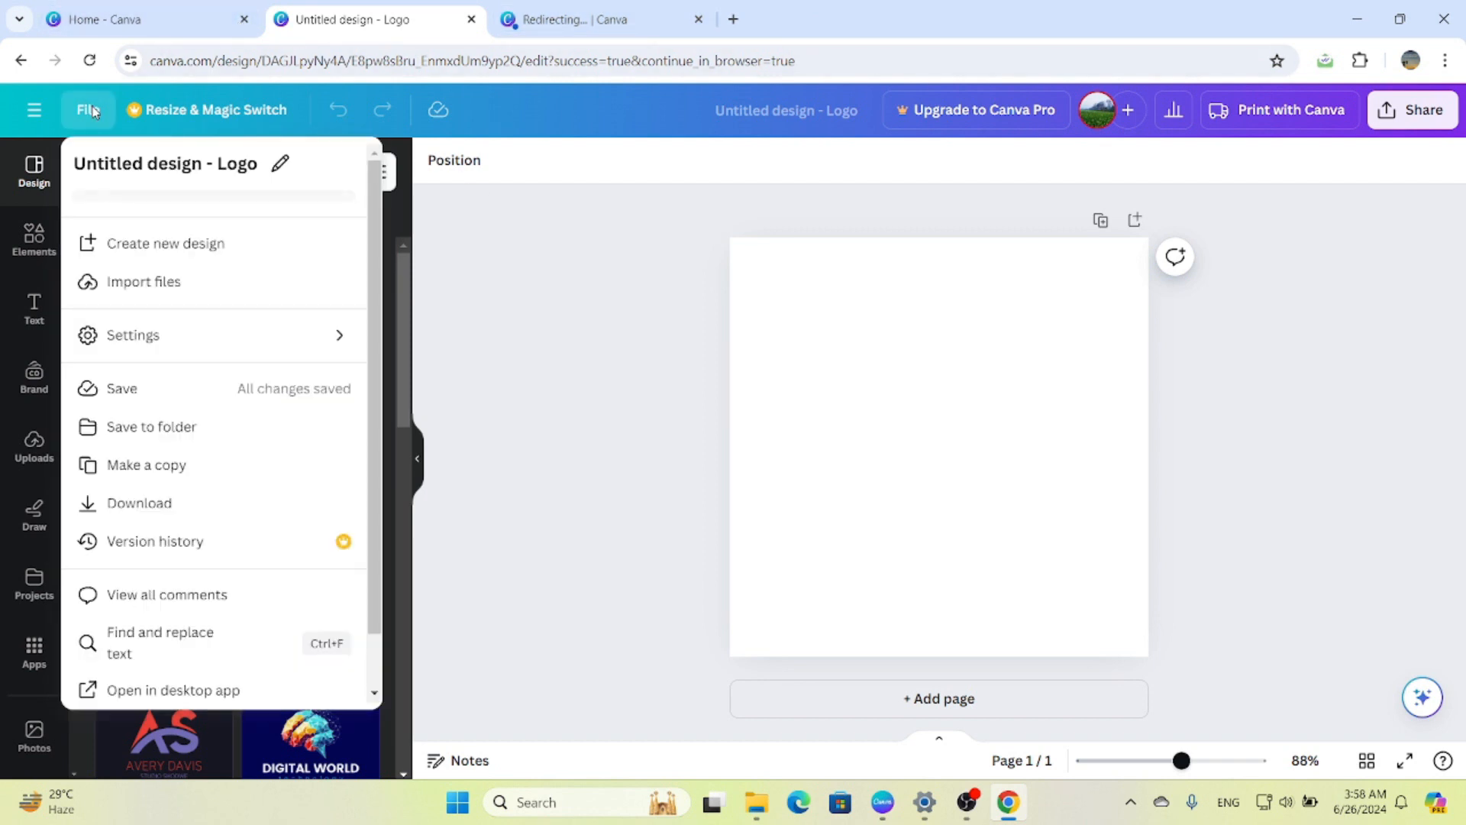
{"action": "left_click", "coordinate": [243, 253]}
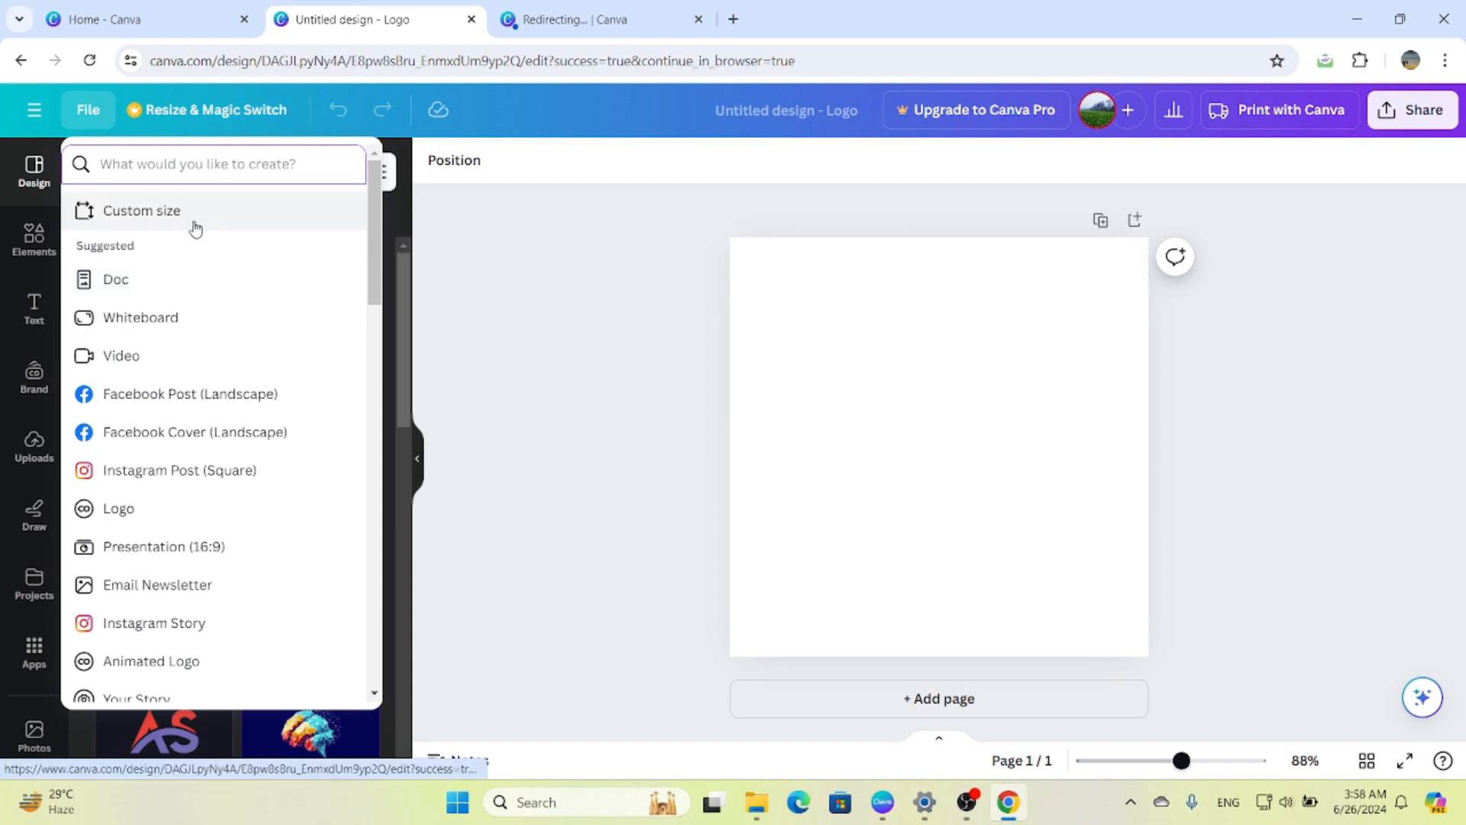
{"action": "left_click", "coordinate": [87, 111]}
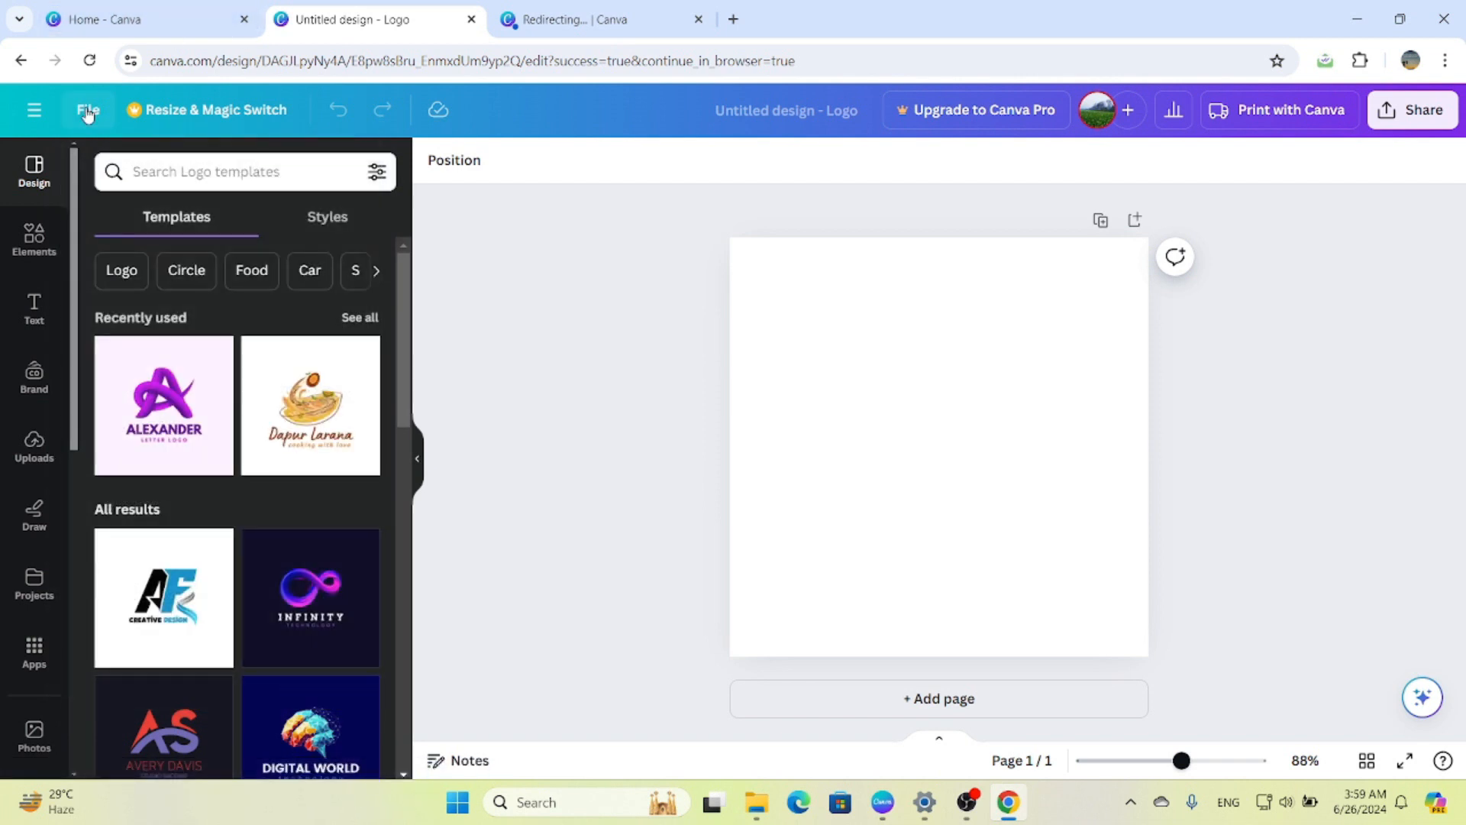
{"action": "left_click", "coordinate": [88, 111]}
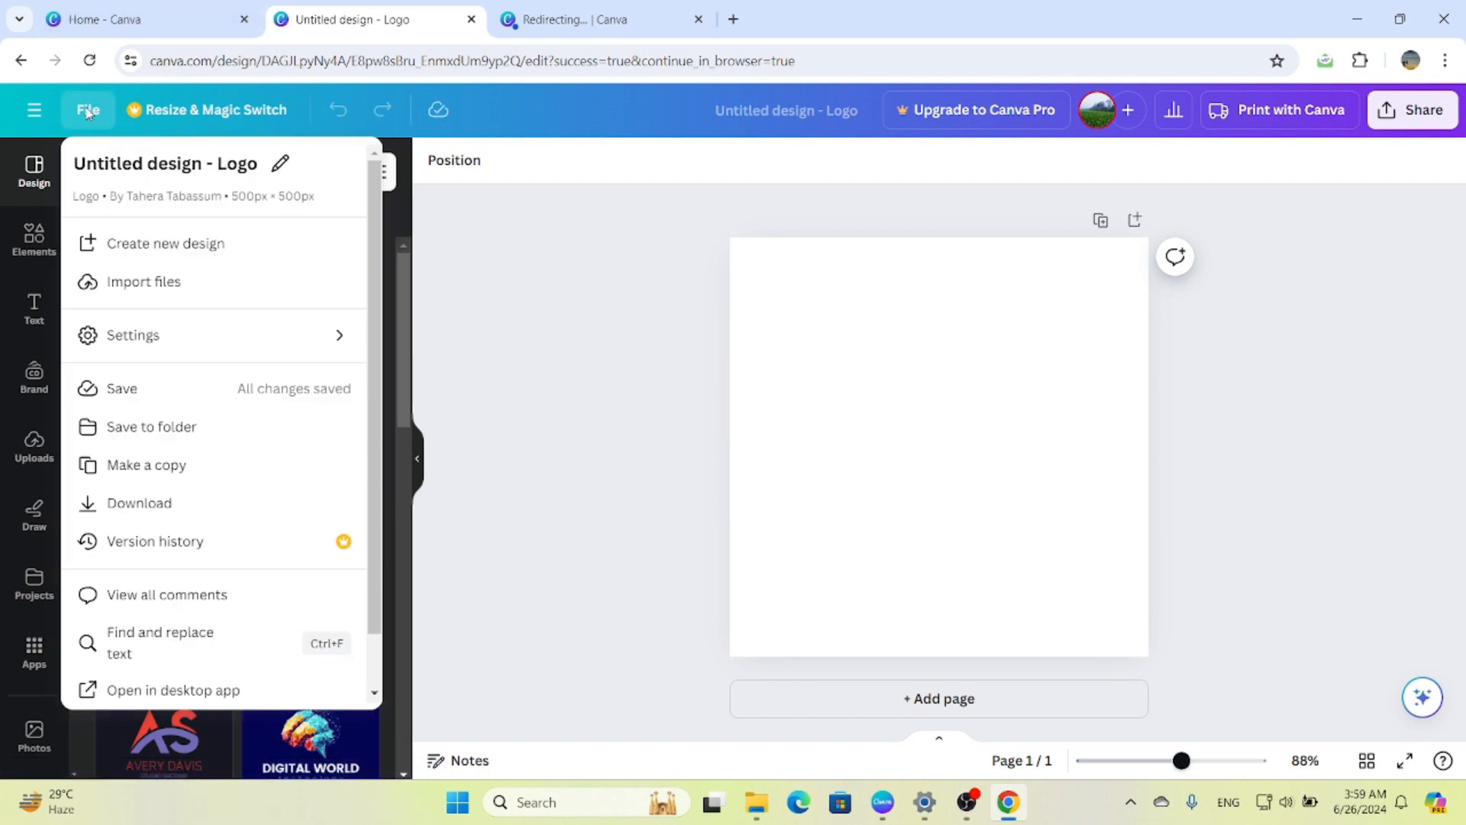
{"action": "left_click", "coordinate": [173, 300]}
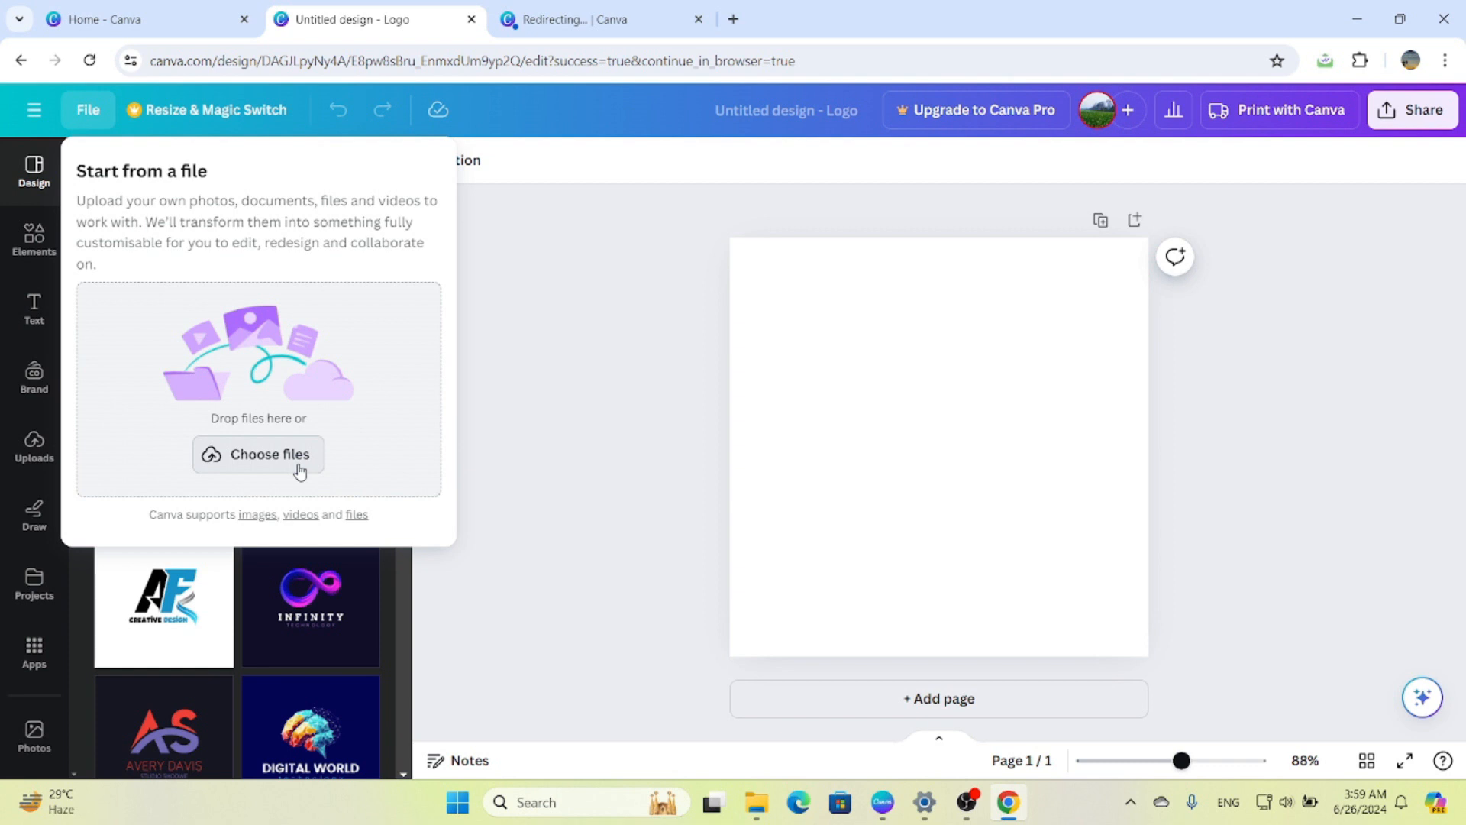
Step: Show the rulers and guides on the Logo design
{"action": "left_click", "coordinate": [100, 122]}
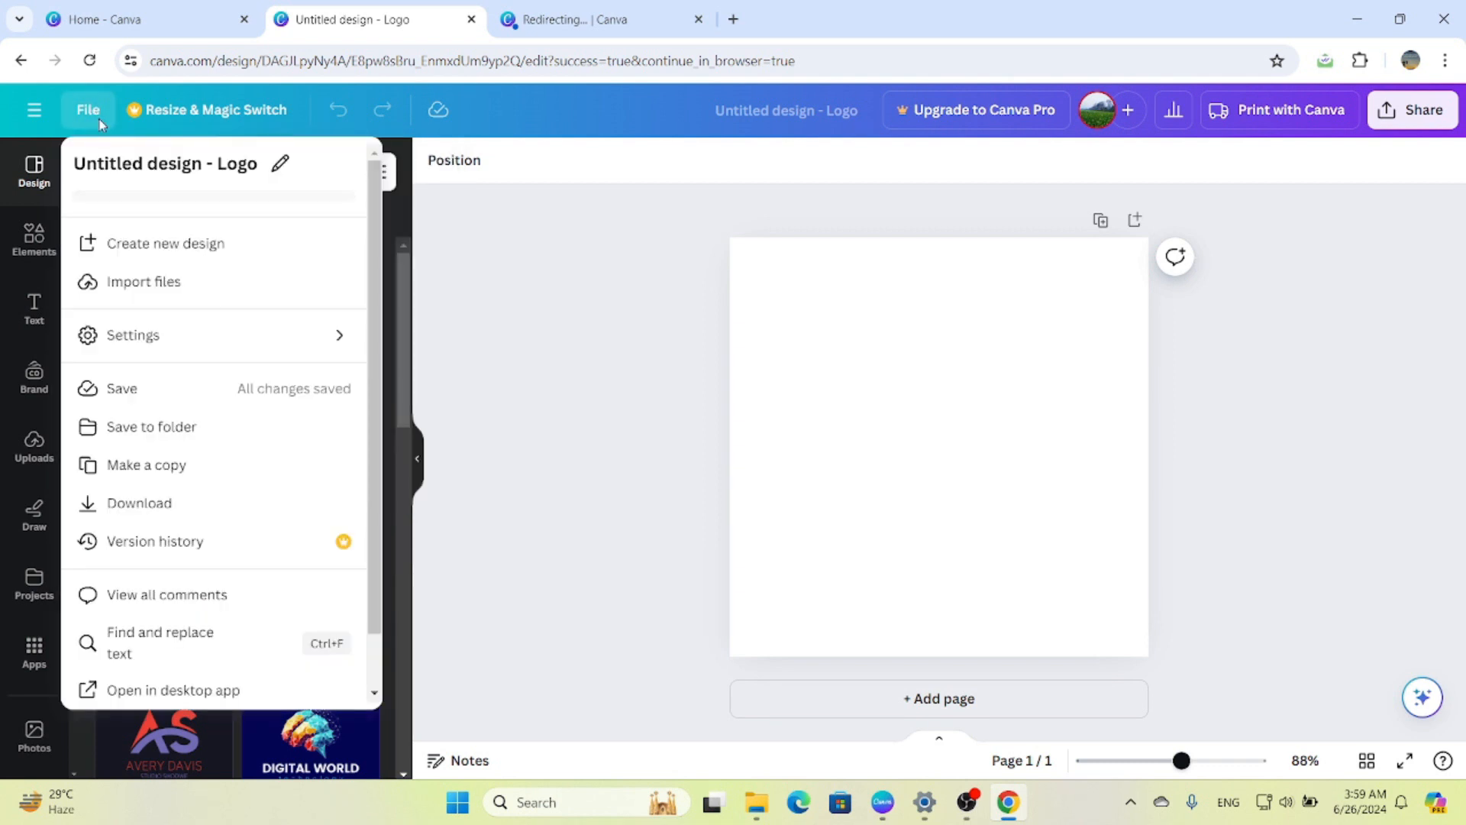
{"action": "mouse_move", "coordinate": [163, 339]}
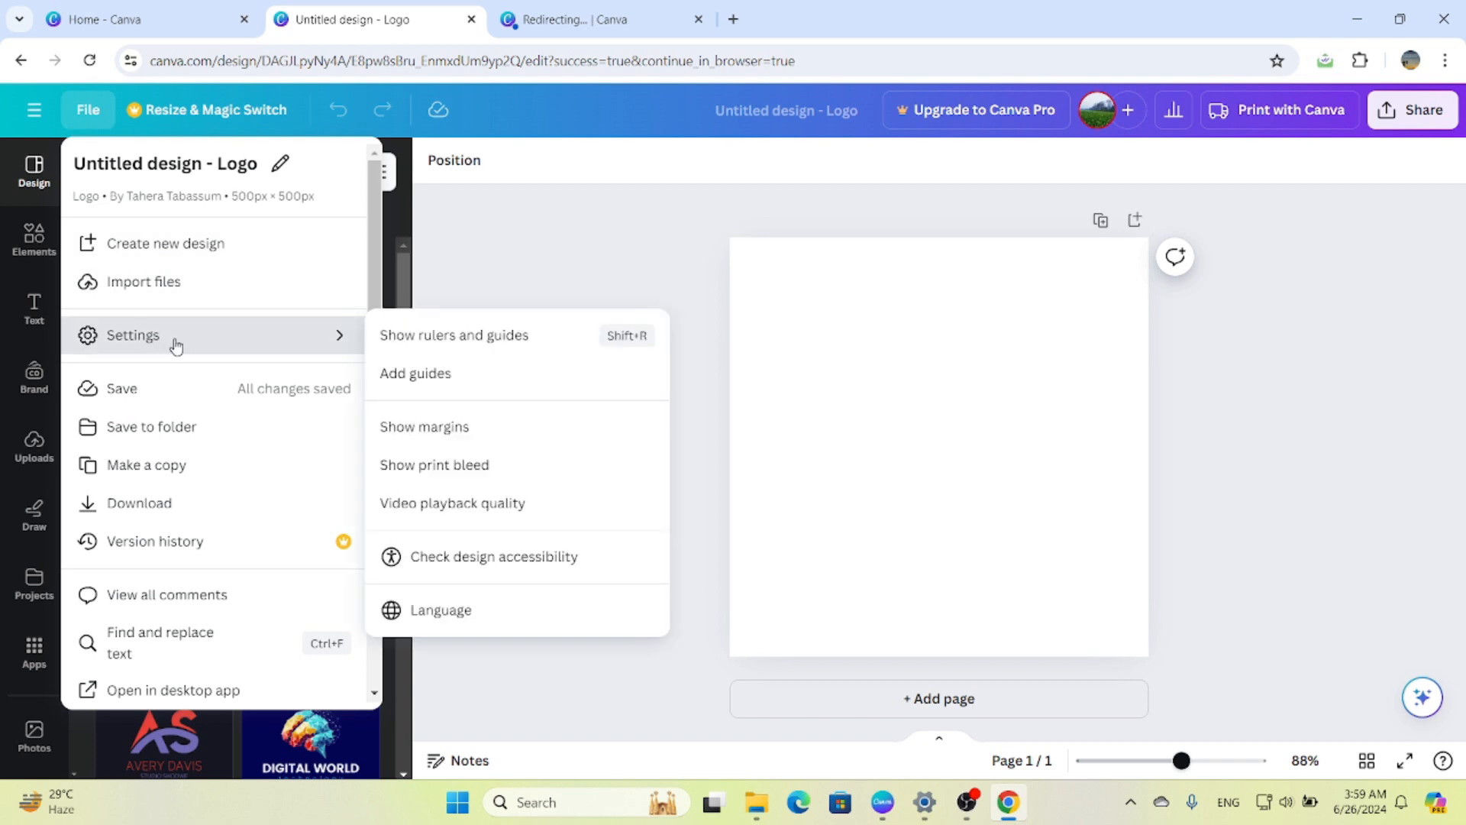
{"action": "left_click", "coordinate": [490, 349]}
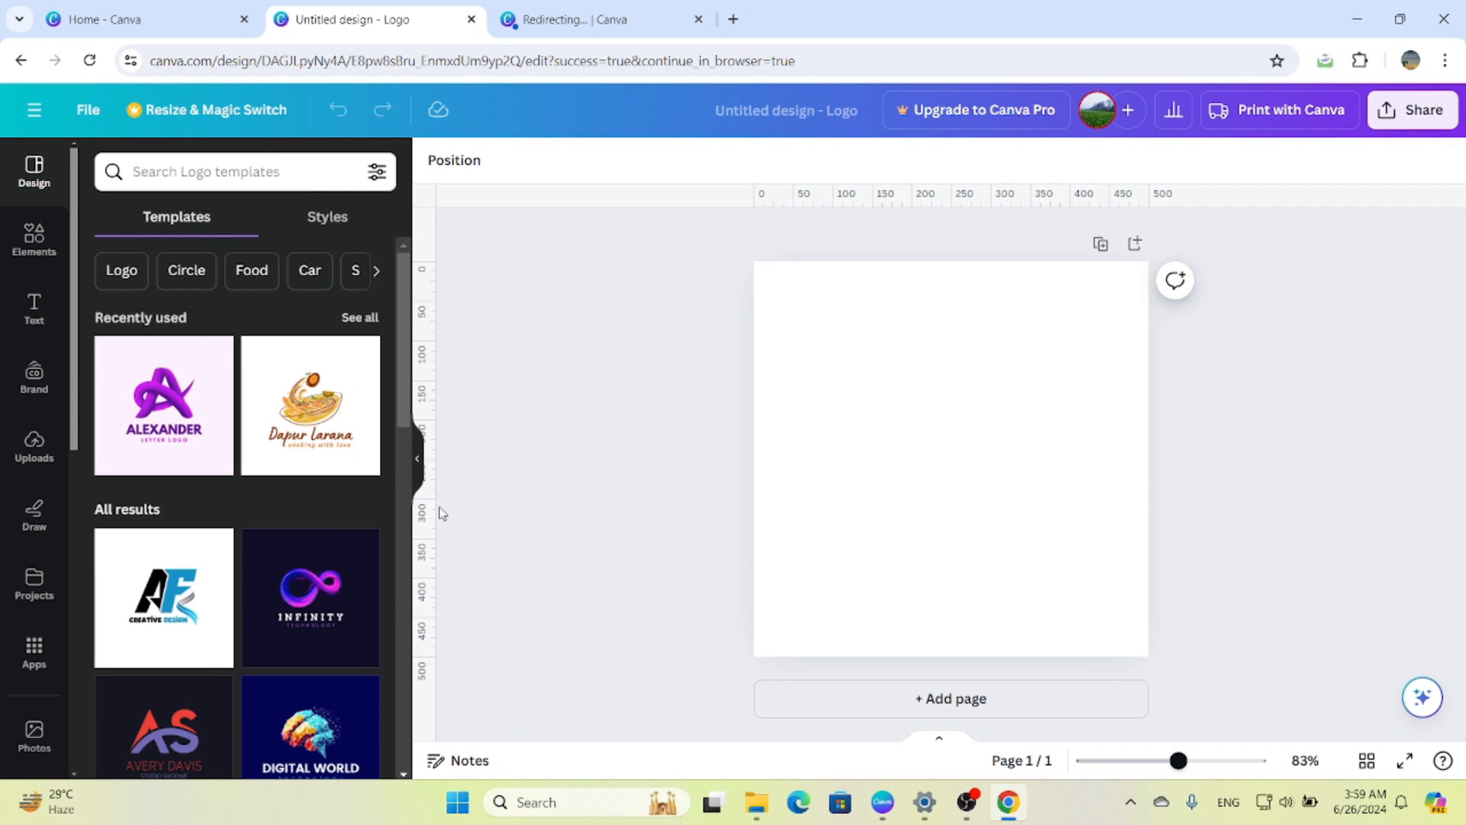
Step: Place four ruler guides framing the page, about 50 px from the left and top edges and about 35 px from the right and bottom
{"action": "left_click_drag", "start_coordinate": [435, 510], "coordinate": [795, 551]}
{"action": "left_click_drag", "start_coordinate": [848, 204], "coordinate": [857, 297]}
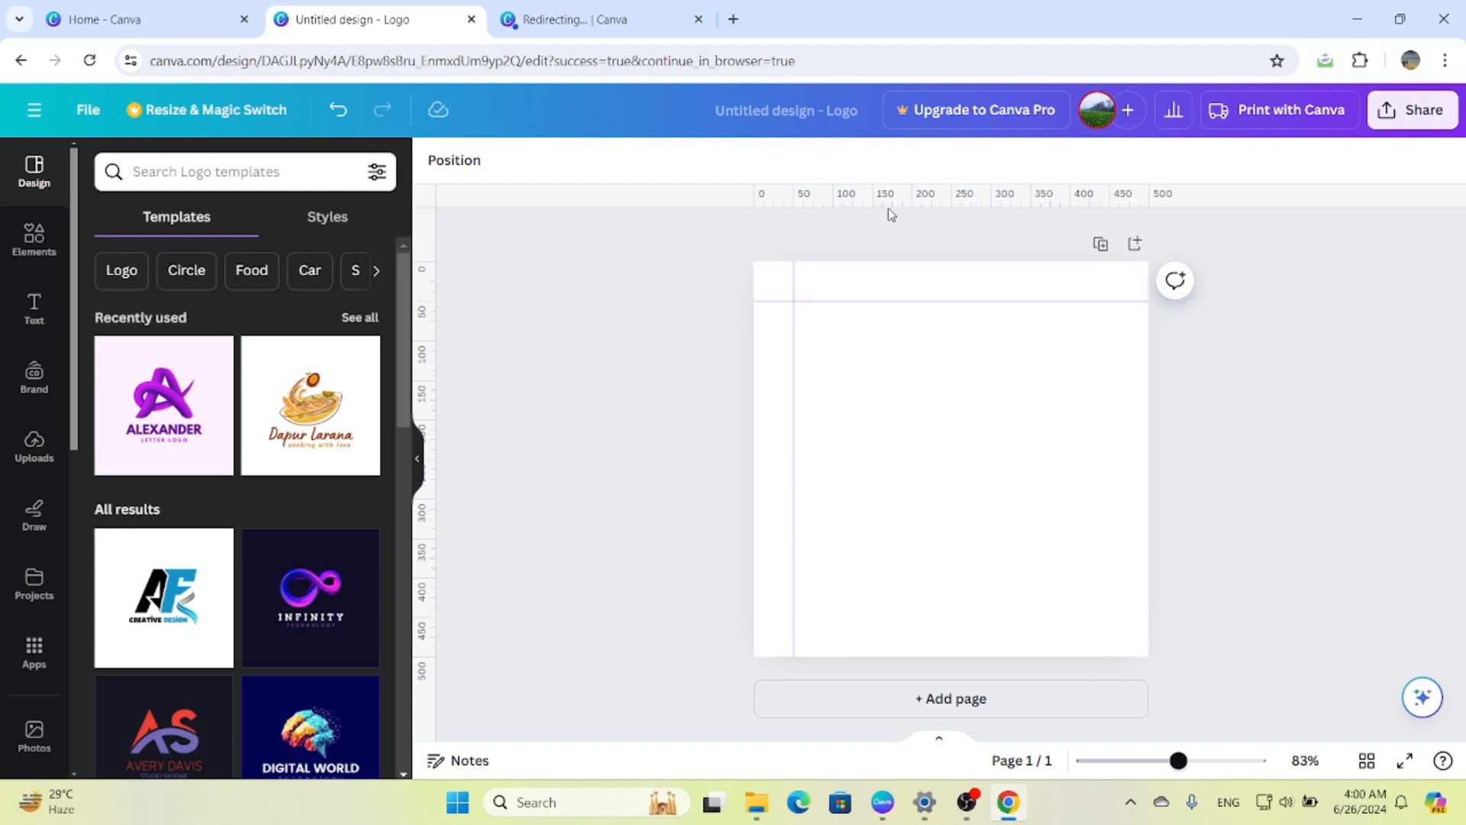
{"action": "left_click_drag", "start_coordinate": [861, 204], "coordinate": [872, 628]}
{"action": "left_click_drag", "start_coordinate": [432, 419], "coordinate": [1120, 486]}
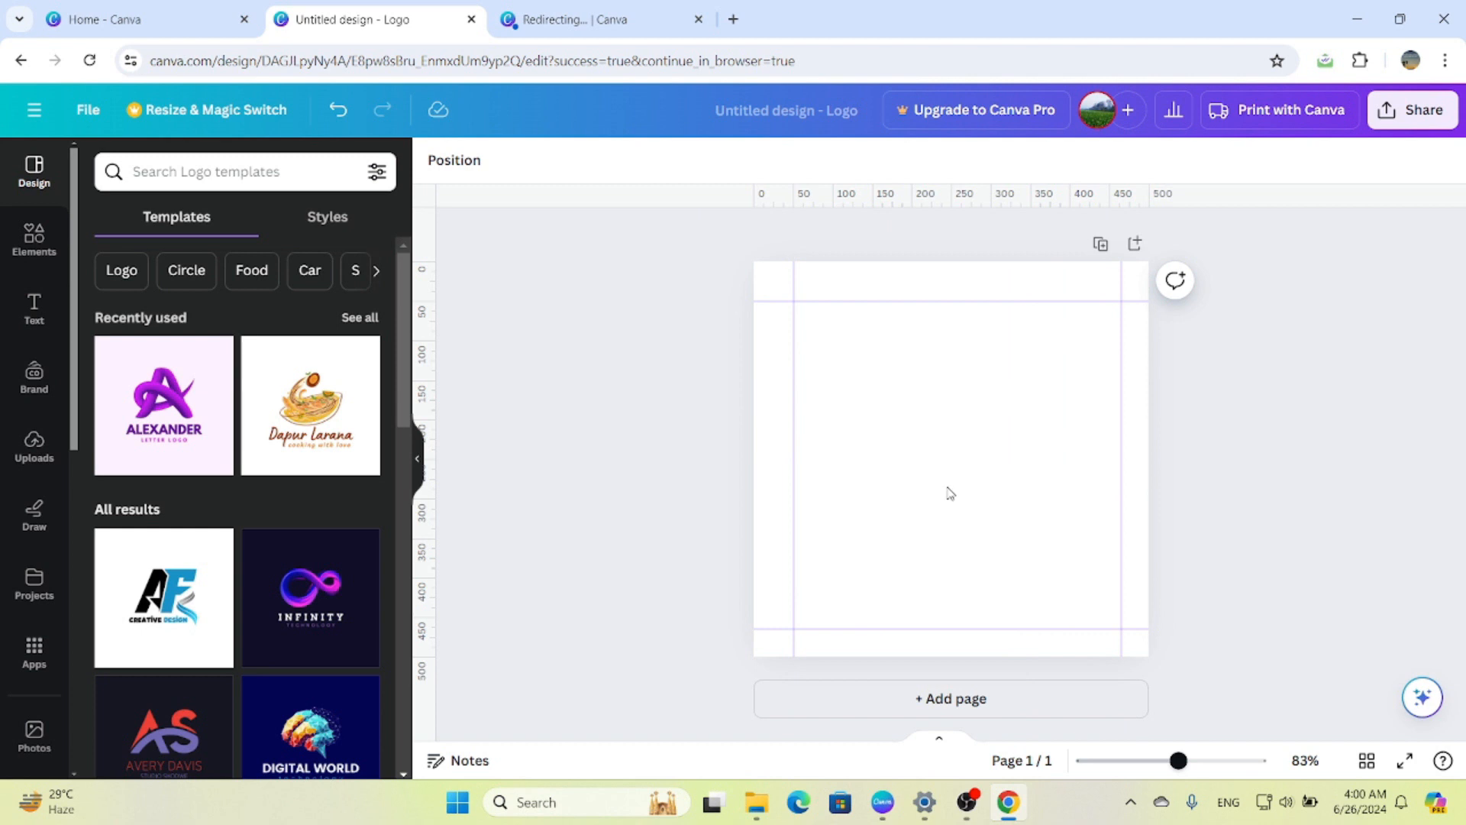
Step: Hide the rulers and guides on the Logo design
{"action": "left_click", "coordinate": [89, 116]}
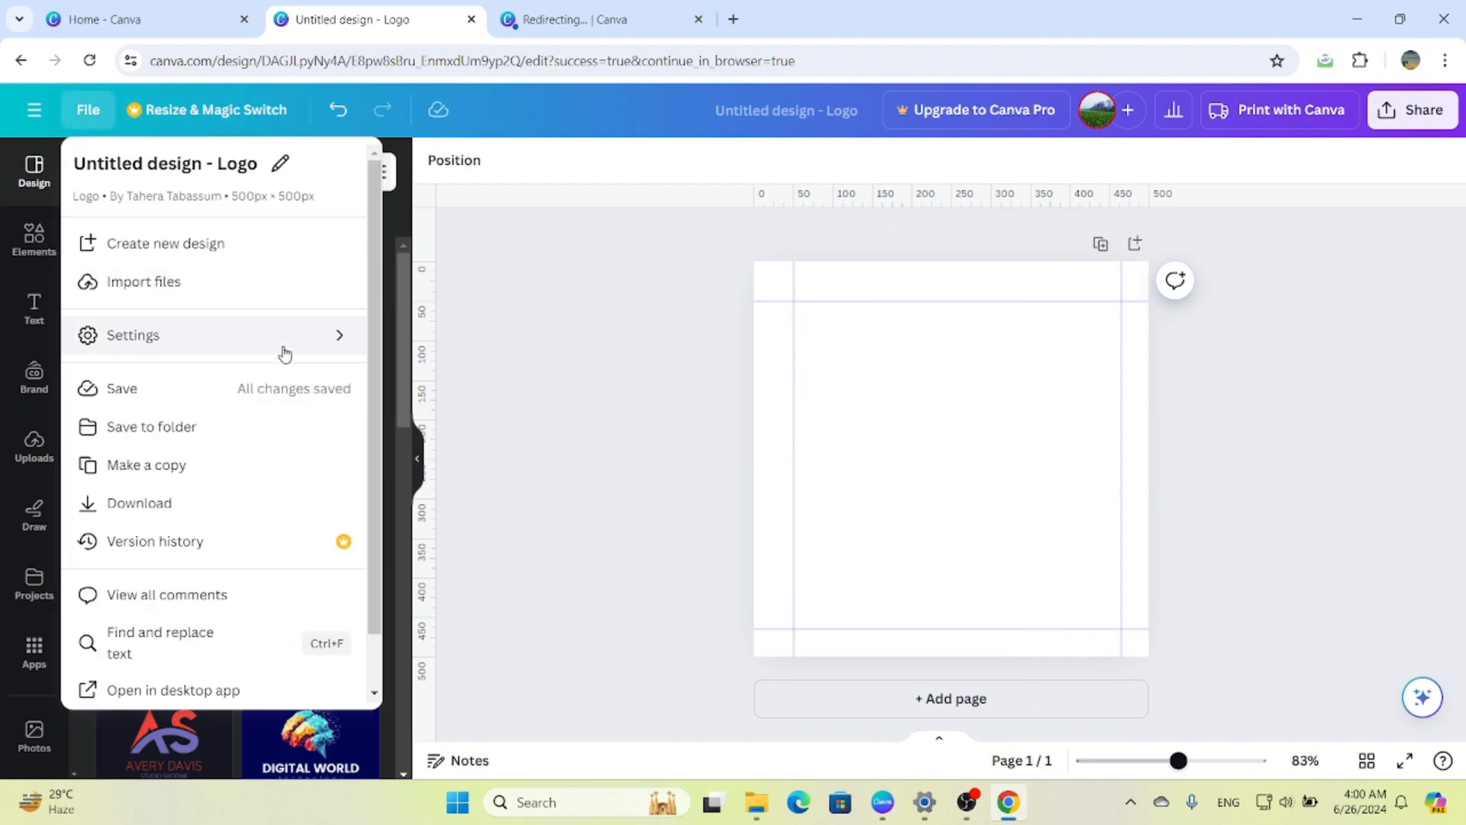
{"action": "mouse_move", "coordinate": [285, 350]}
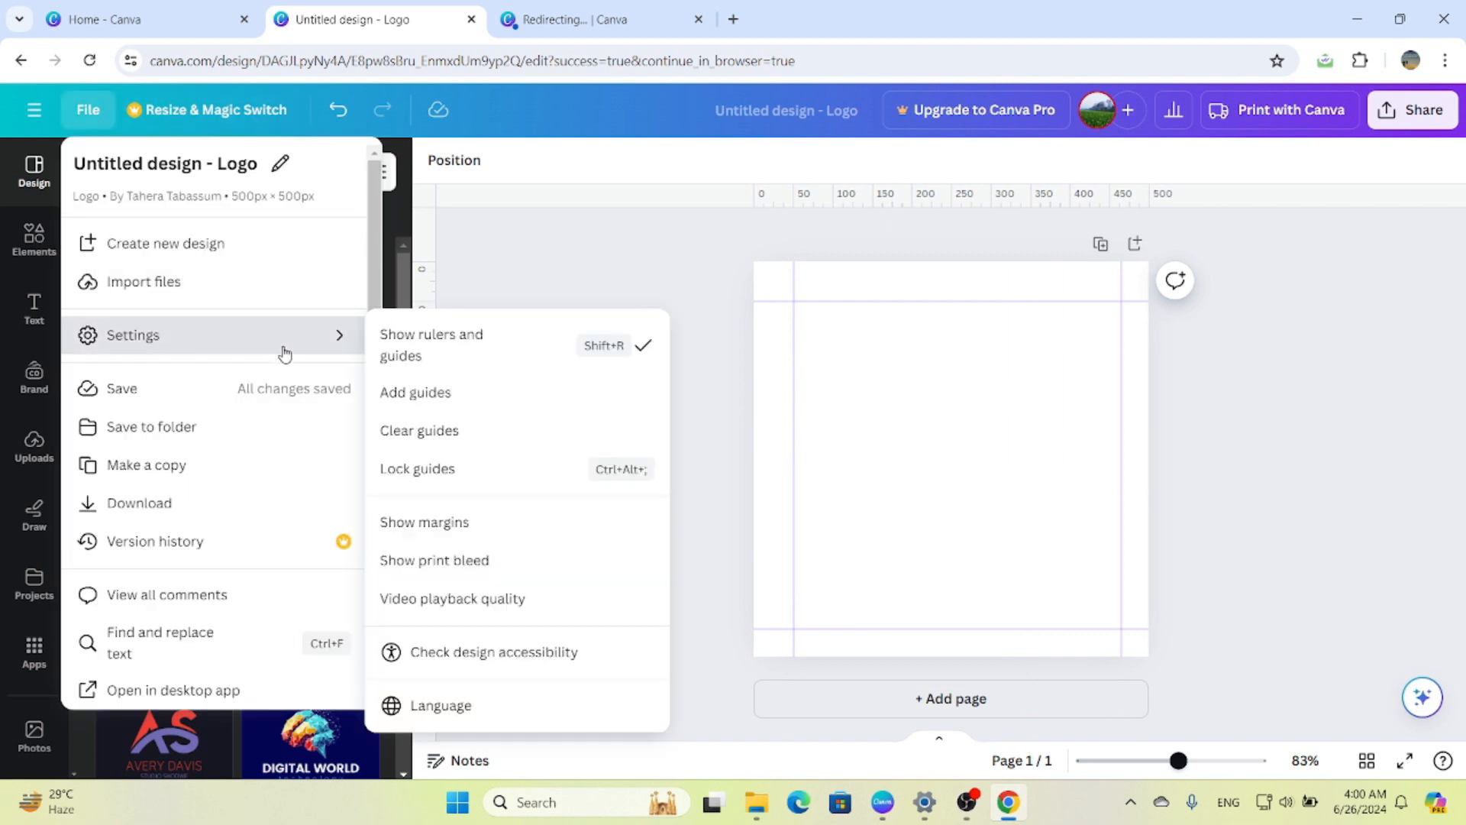
{"action": "left_click", "coordinate": [608, 349]}
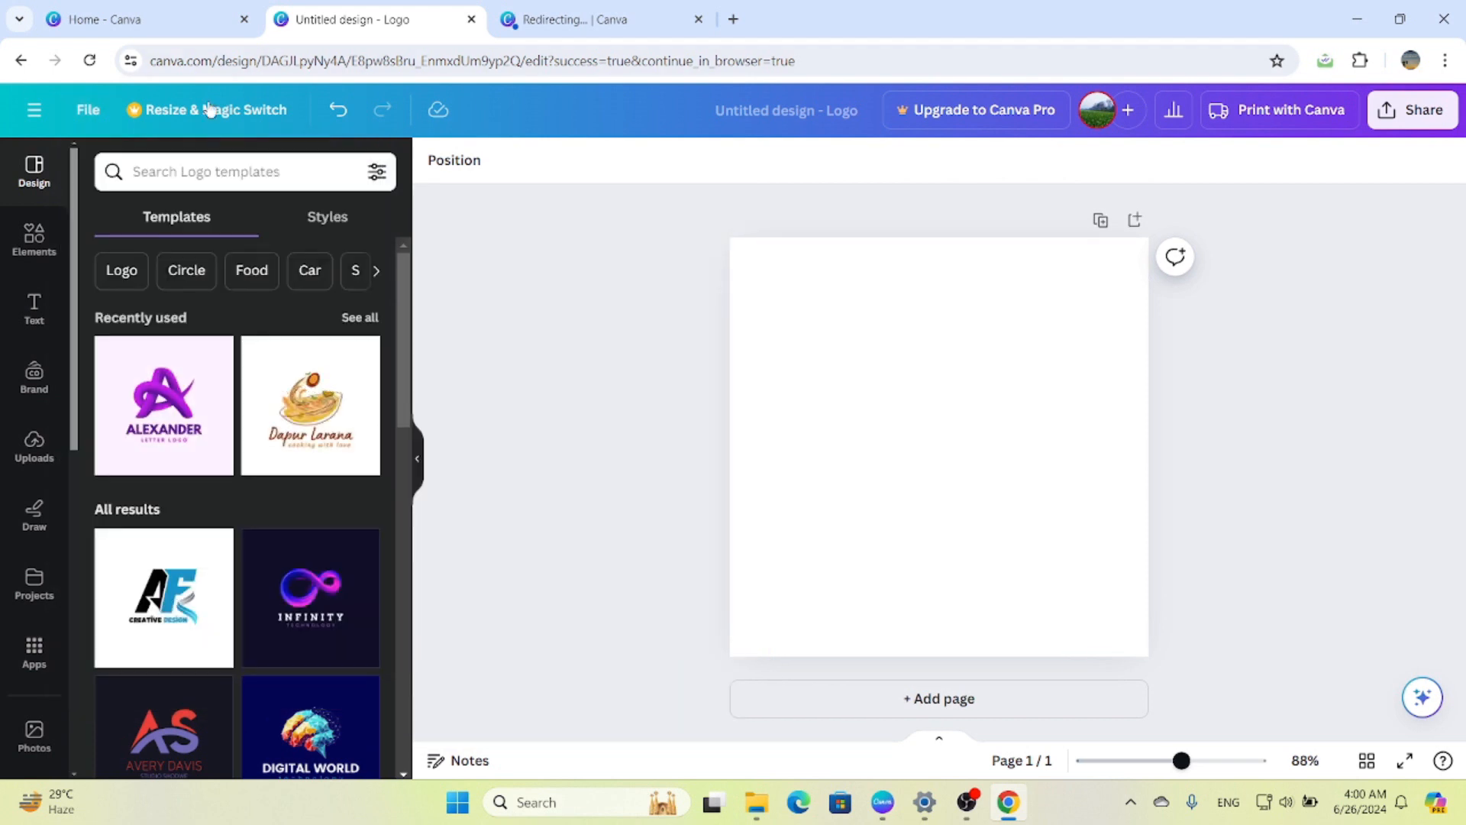
Step: Preview the preset guide layouts on the page: 12 Columns, 3 Columns and 3x3 Grid
{"action": "left_click", "coordinate": [89, 111]}
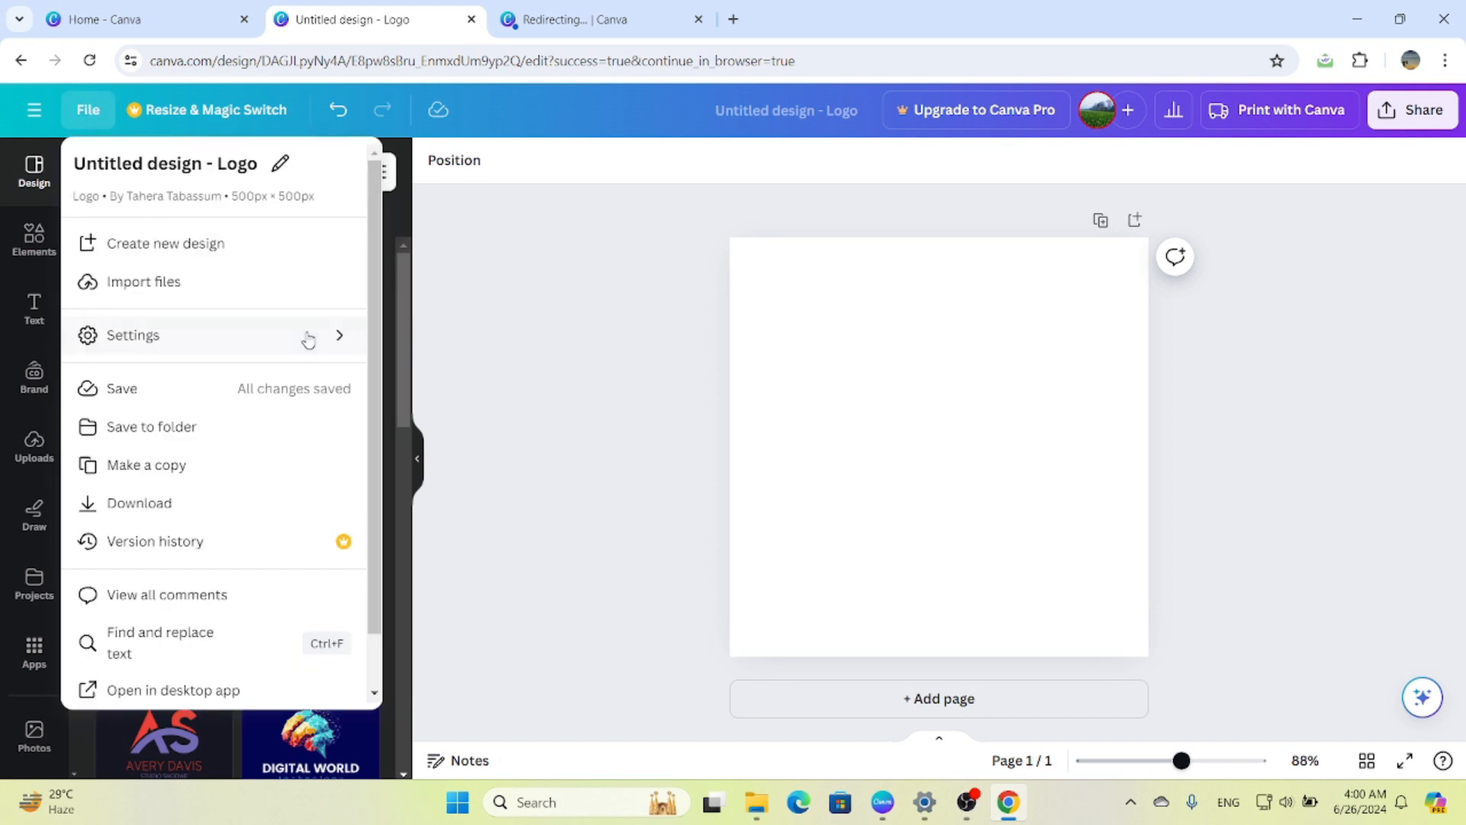
{"action": "mouse_move", "coordinate": [306, 342]}
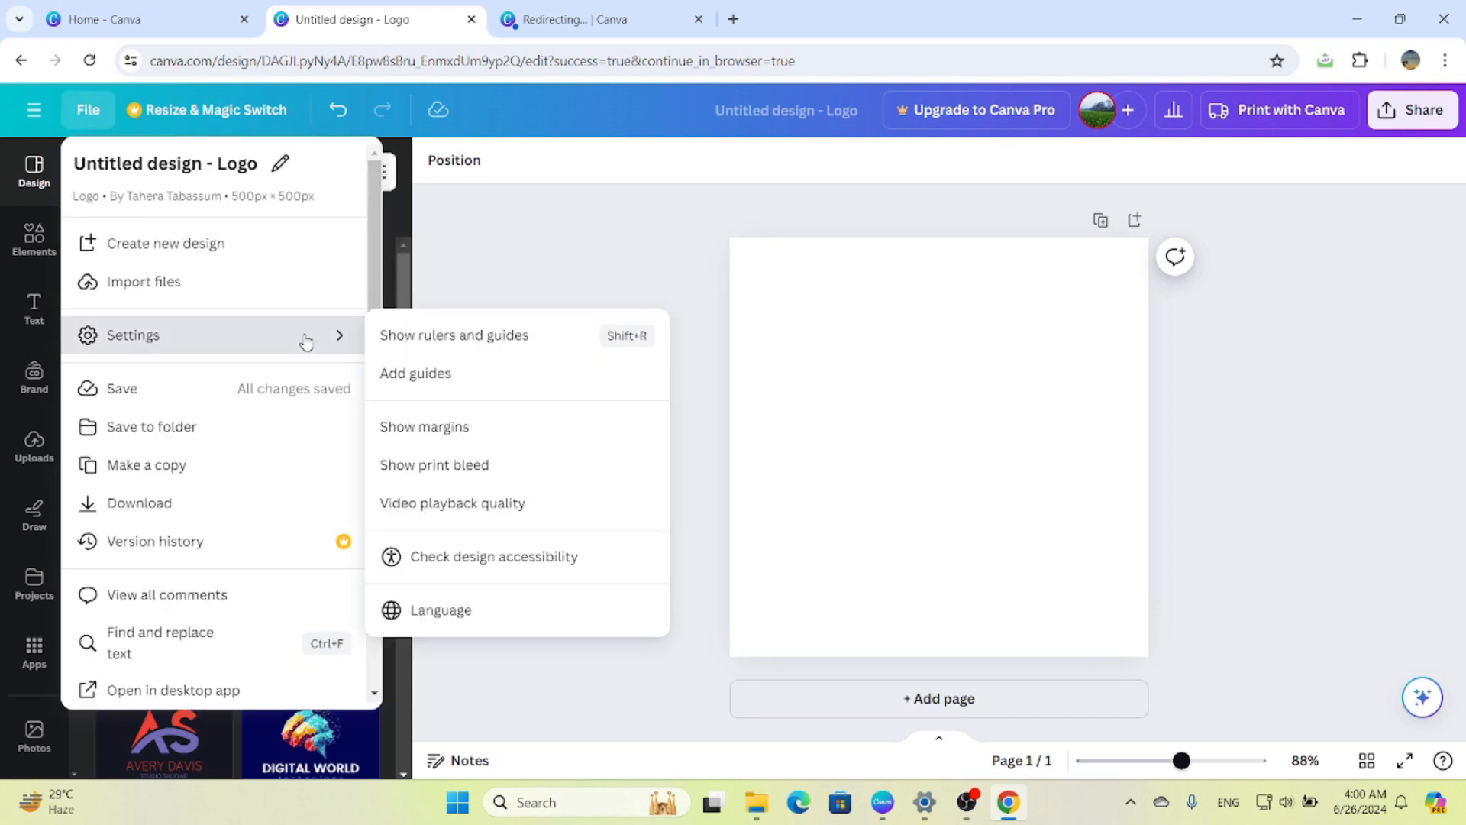
{"action": "left_click", "coordinate": [456, 388]}
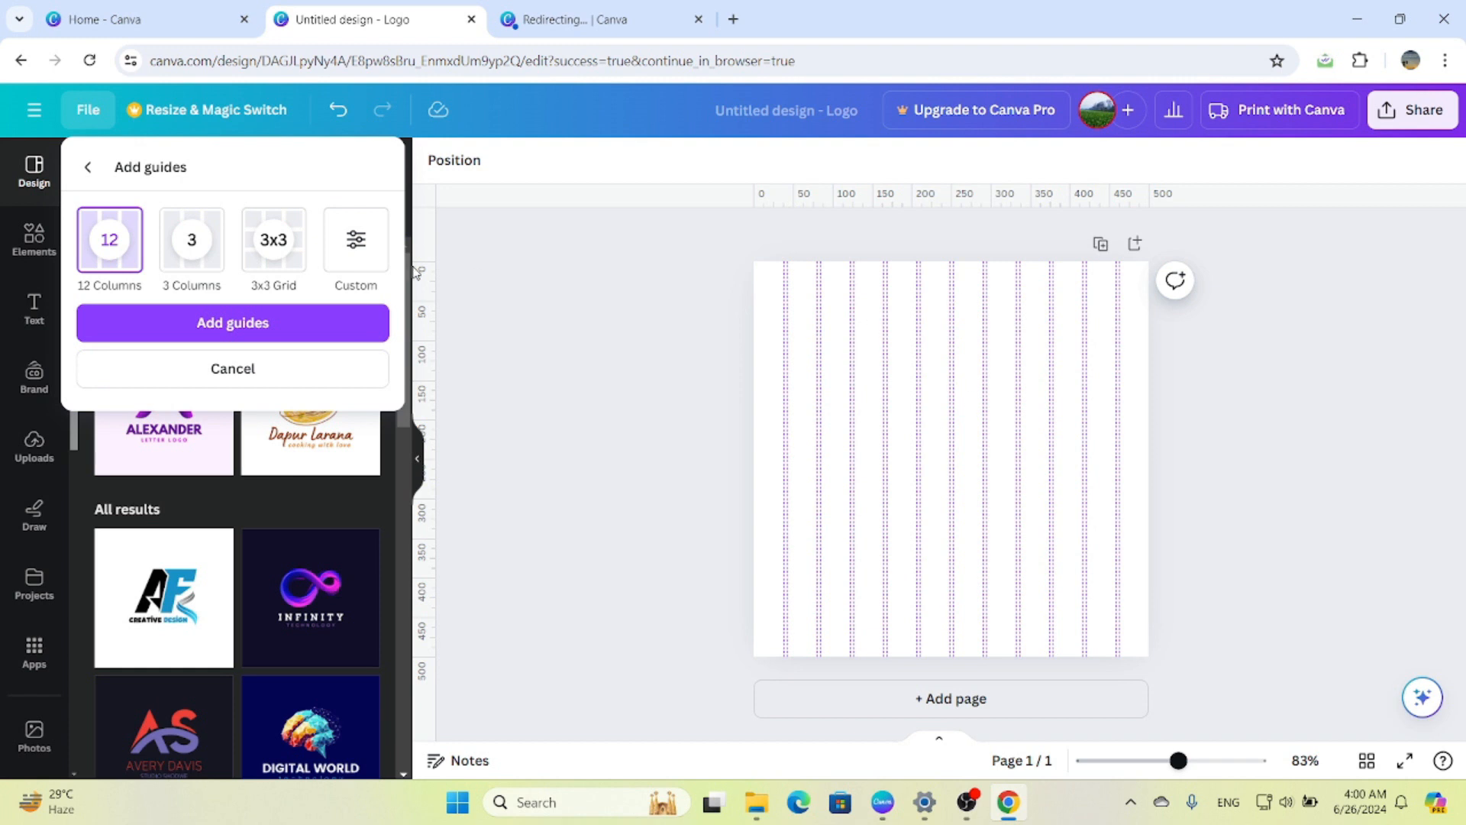
{"action": "left_click", "coordinate": [195, 256]}
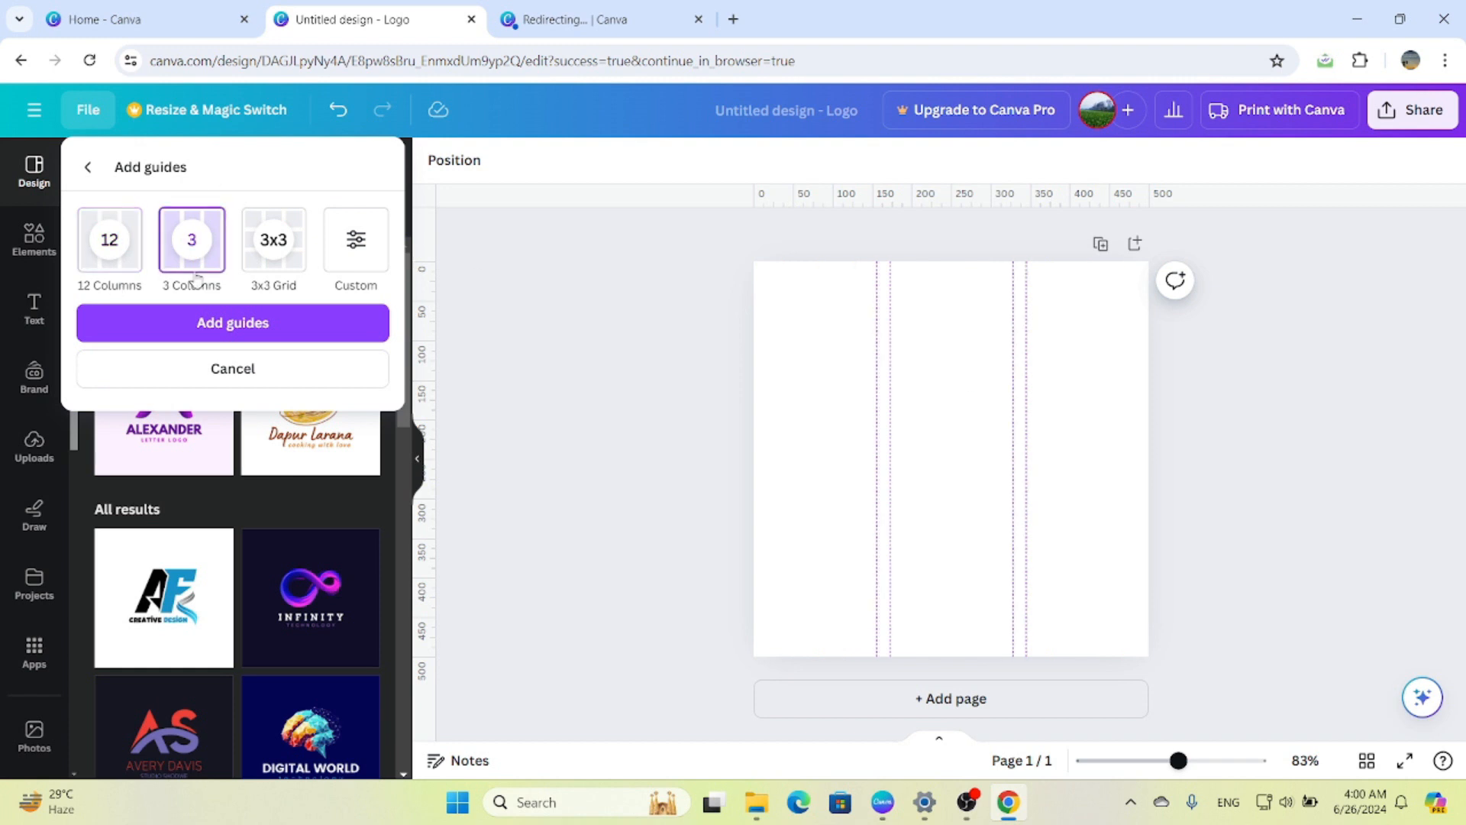
{"action": "left_click", "coordinate": [273, 257]}
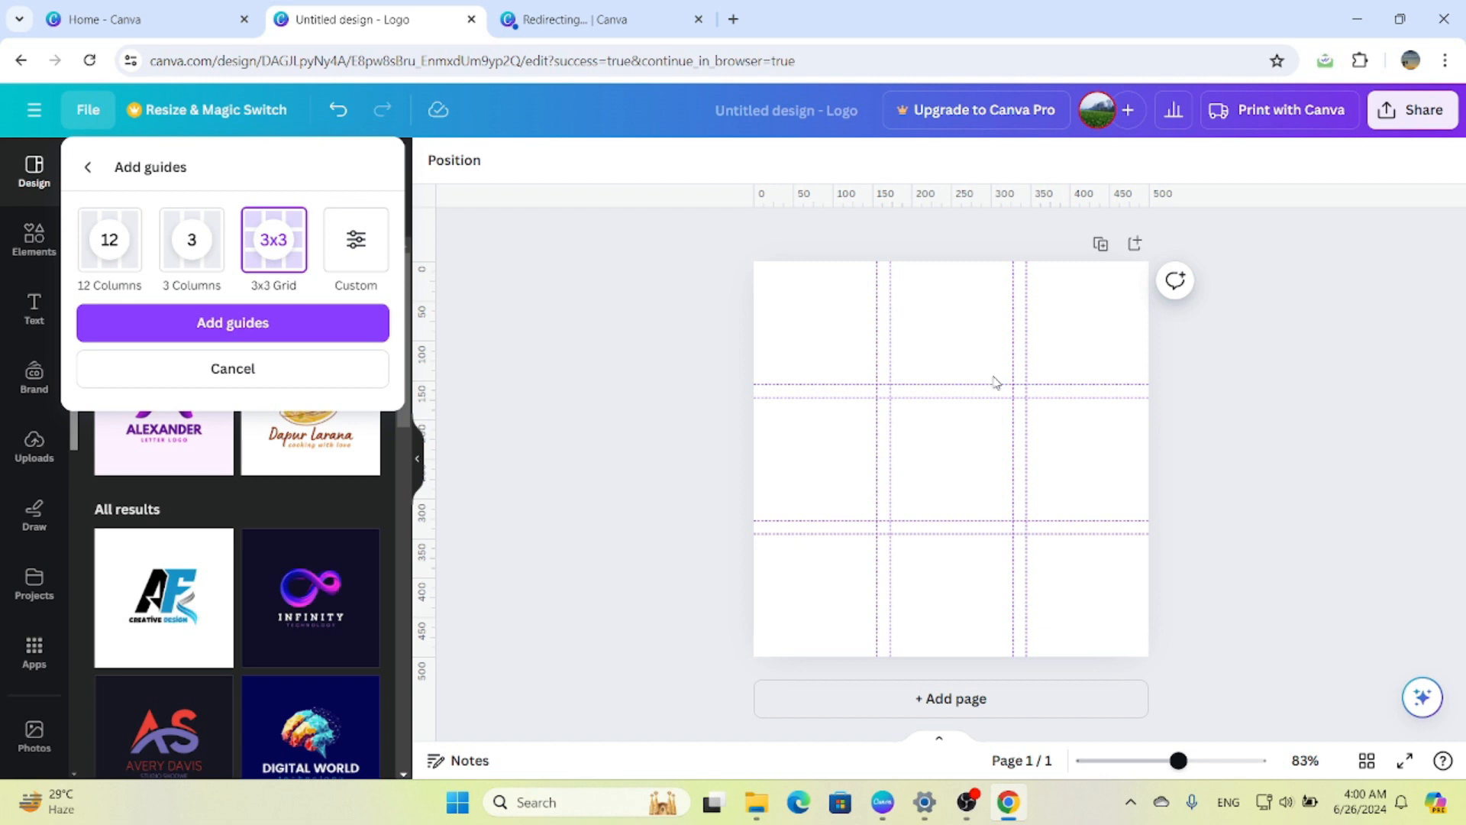
Step: Add custom guides to the page with 6 columns, an 8.3 px column gap and 3 rows
{"action": "left_click", "coordinate": [363, 262]}
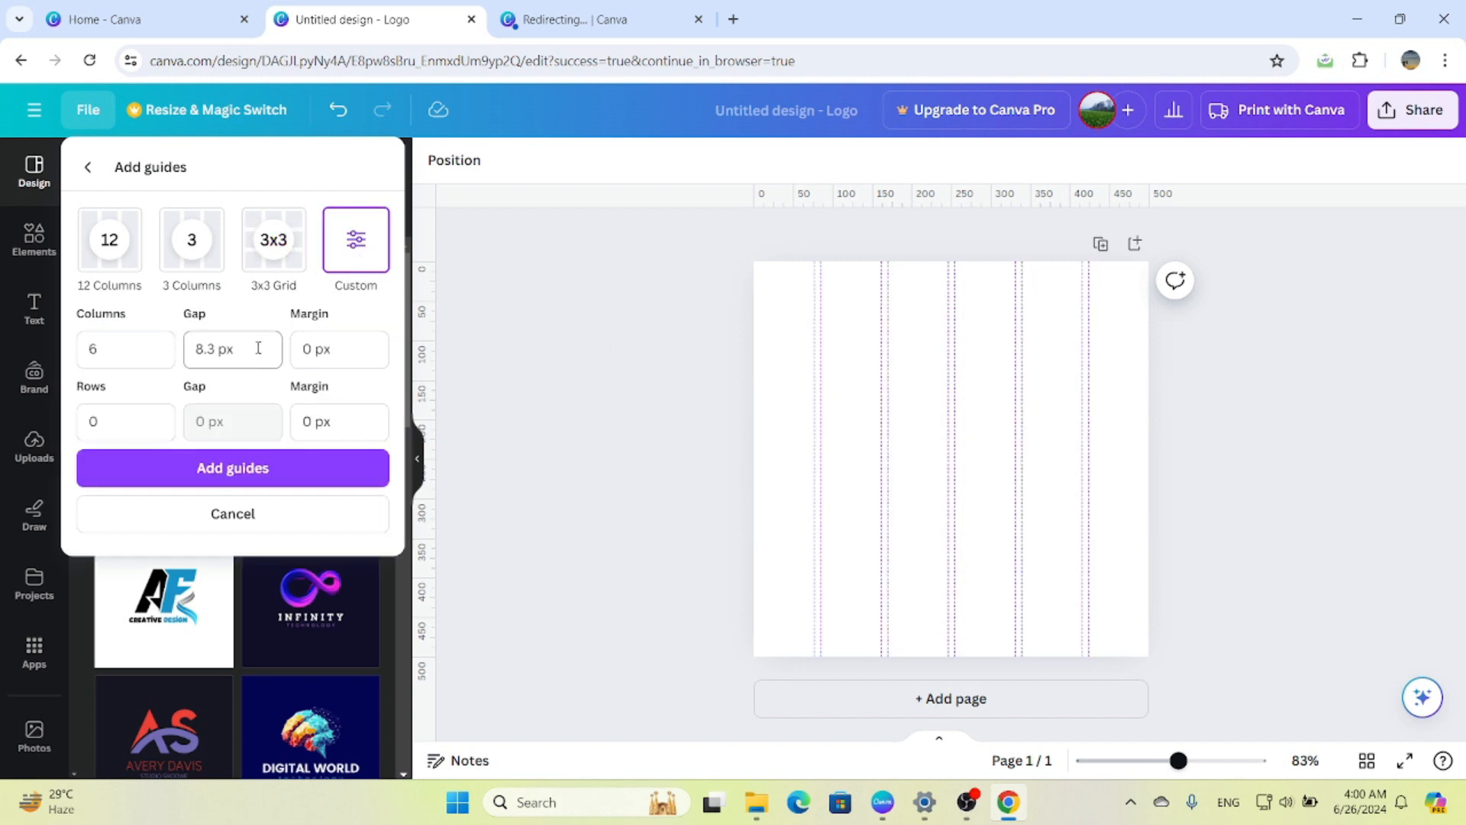
{"action": "left_click", "coordinate": [102, 427]}
{"action": "double_click", "coordinate": [103, 420]}
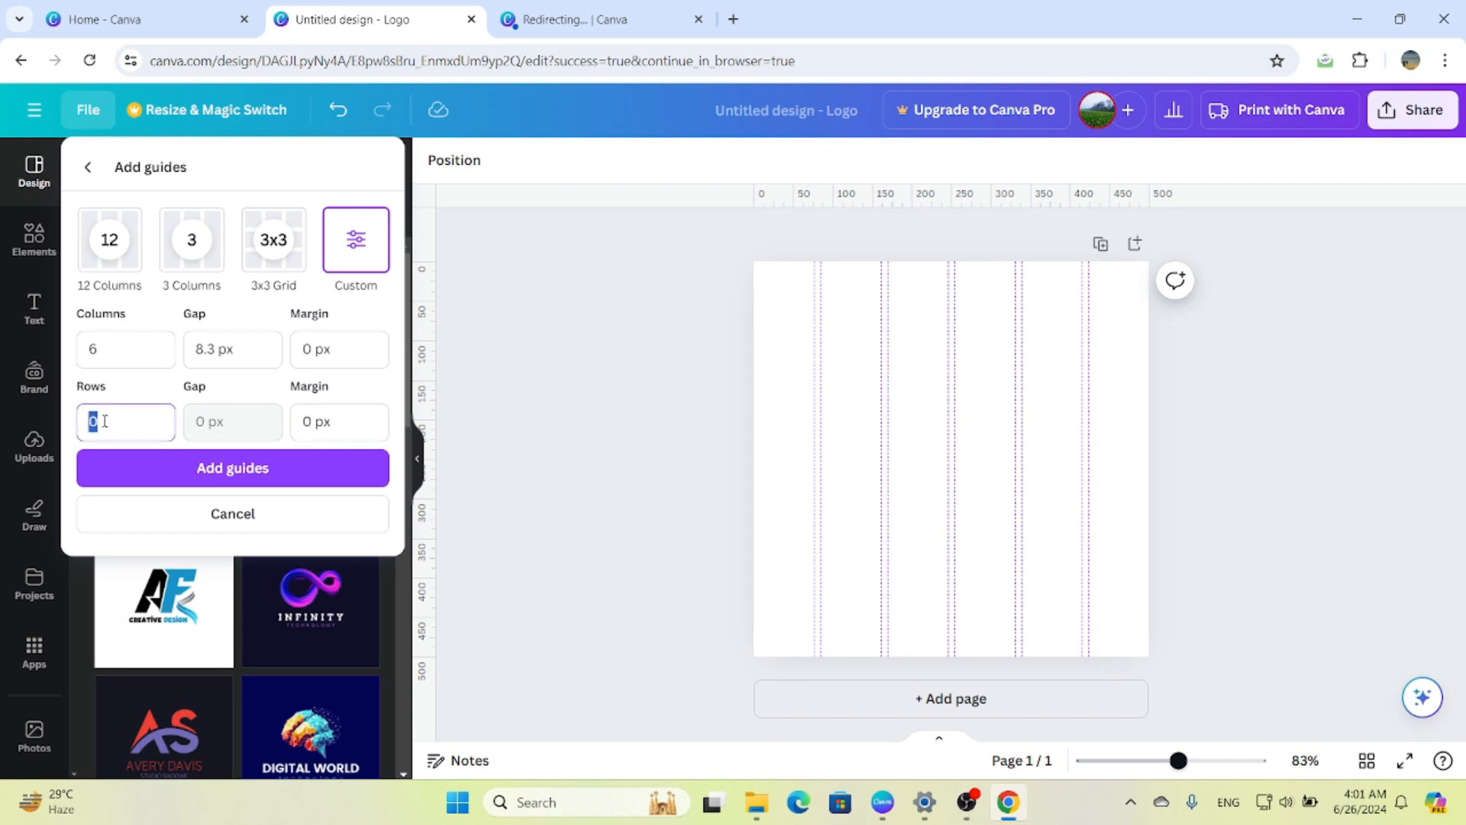
{"action": "type", "text": "3"}
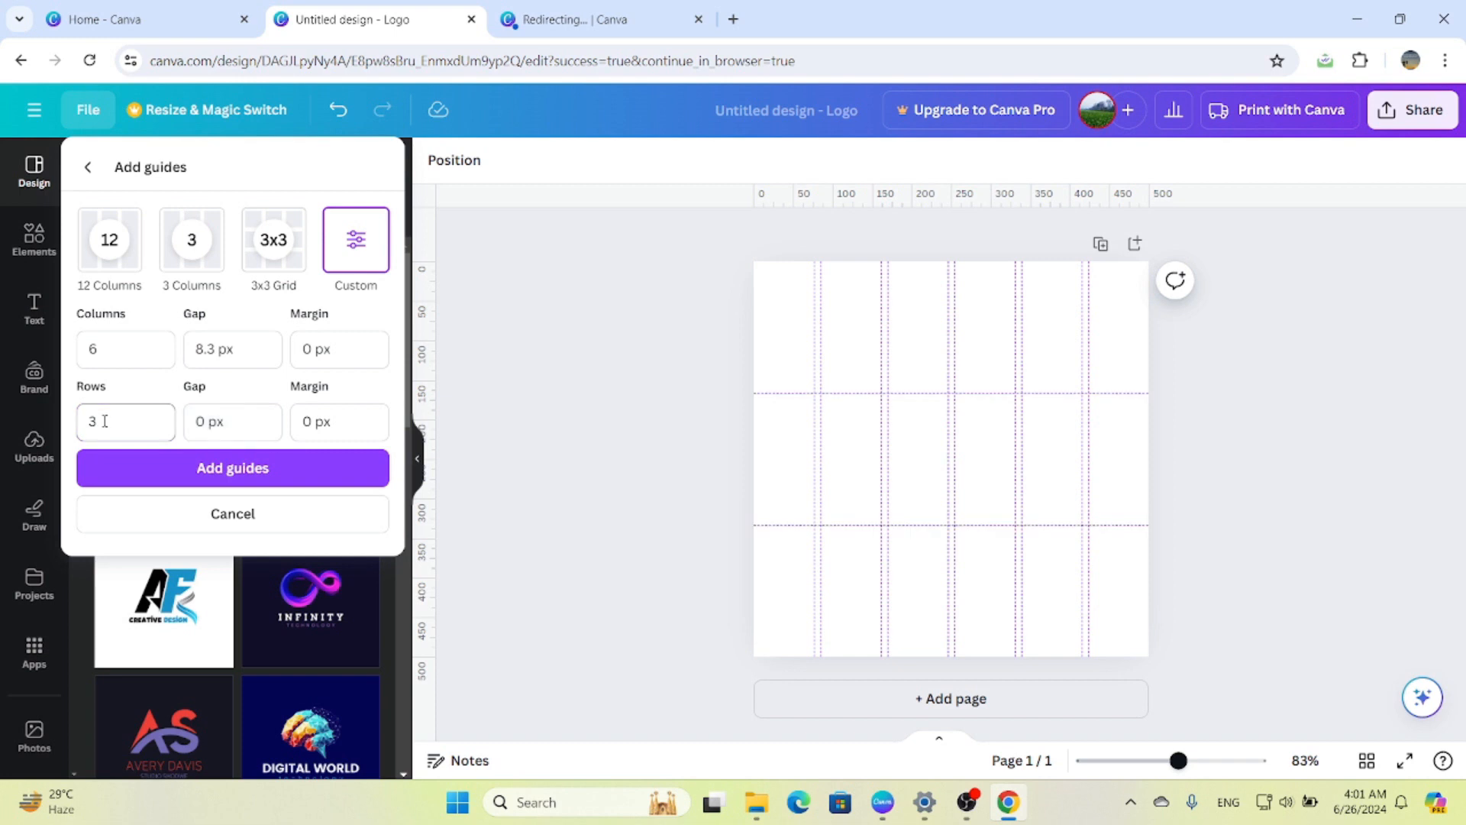
{"action": "left_click", "coordinate": [268, 468]}
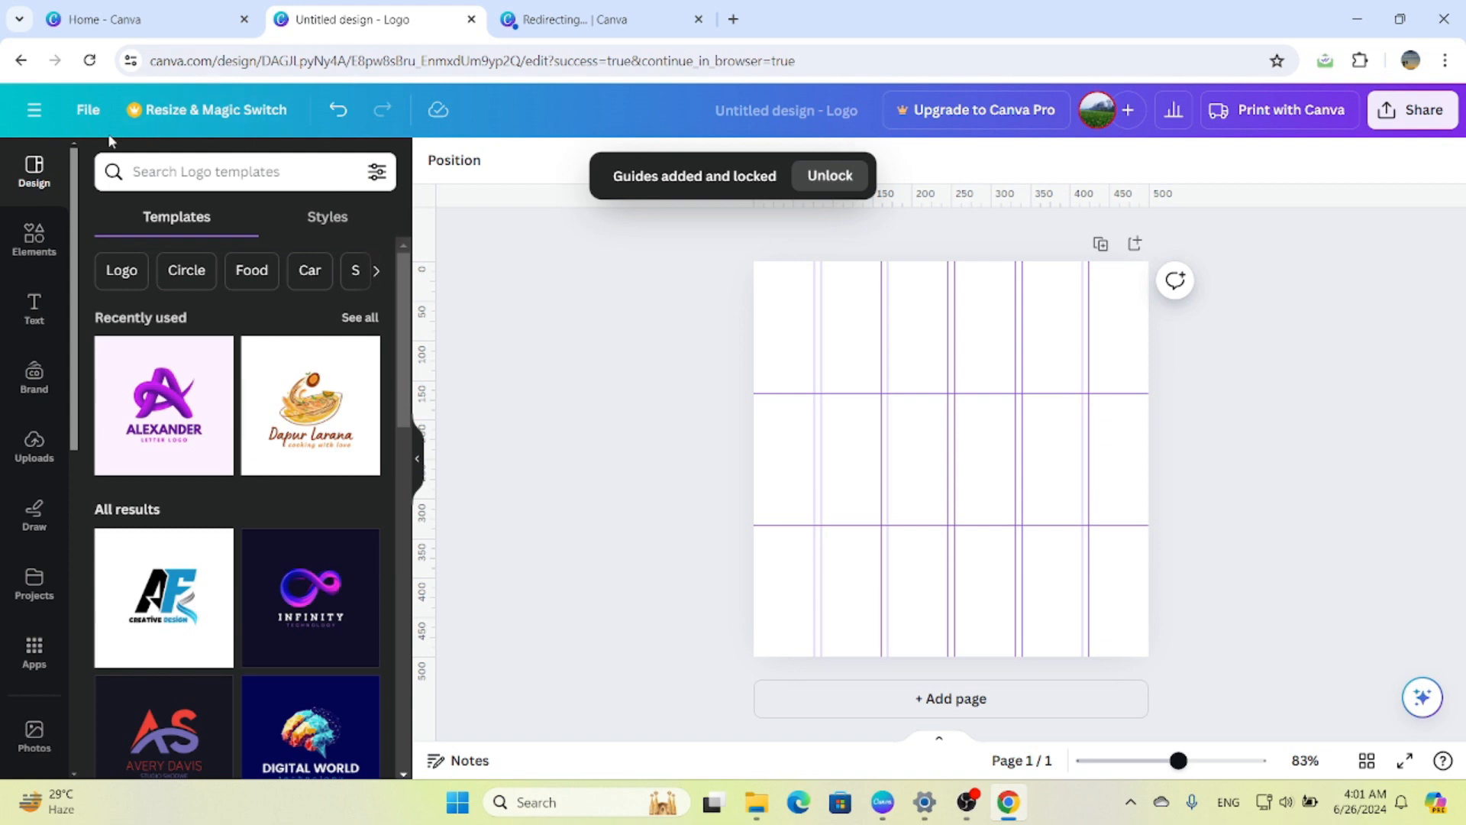
Step: Hide the rulers and the new column and row guides on the page
{"action": "left_click", "coordinate": [89, 112]}
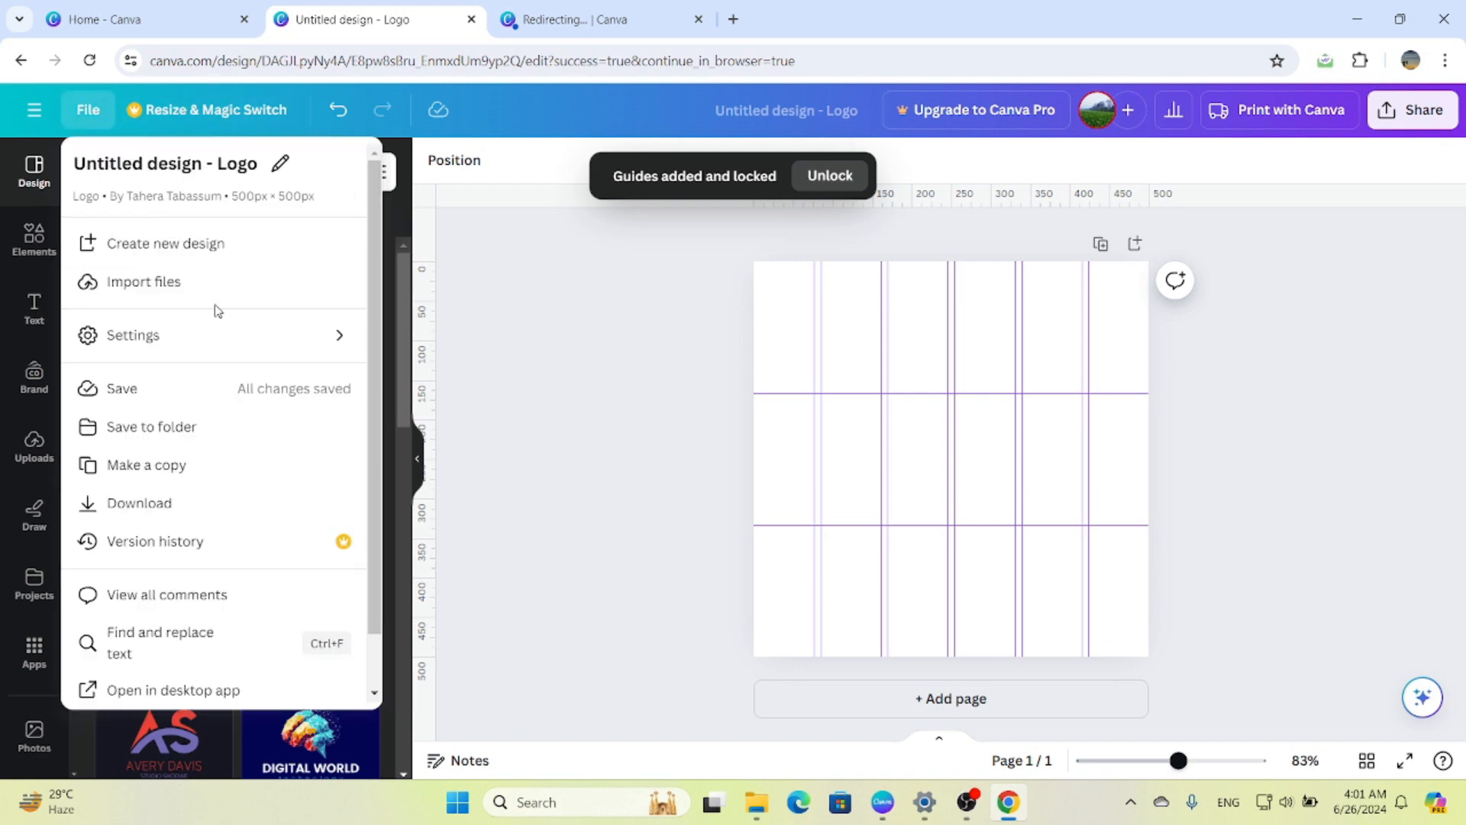
{"action": "mouse_move", "coordinate": [259, 342]}
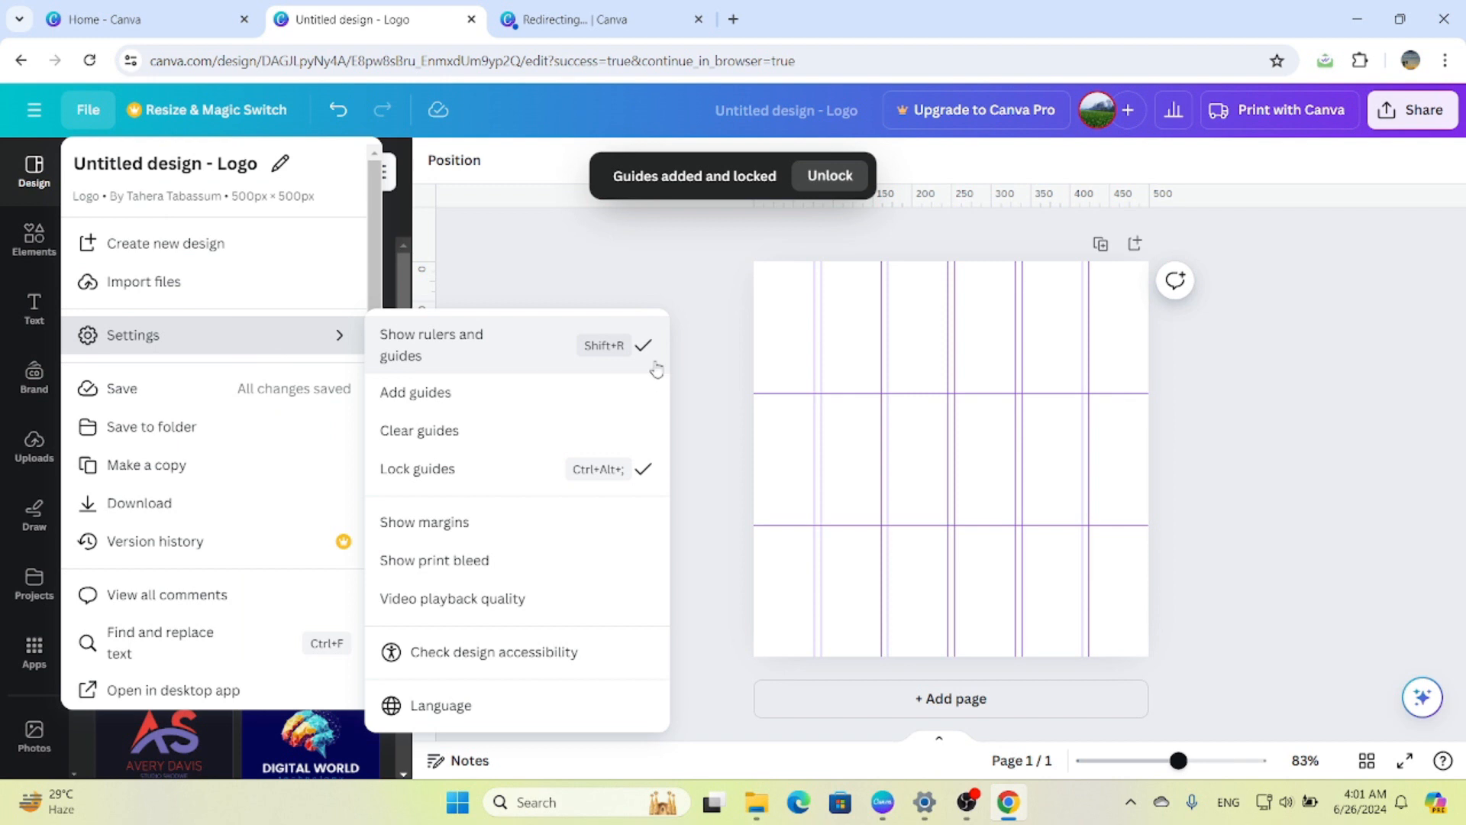
{"action": "left_click", "coordinate": [616, 345]}
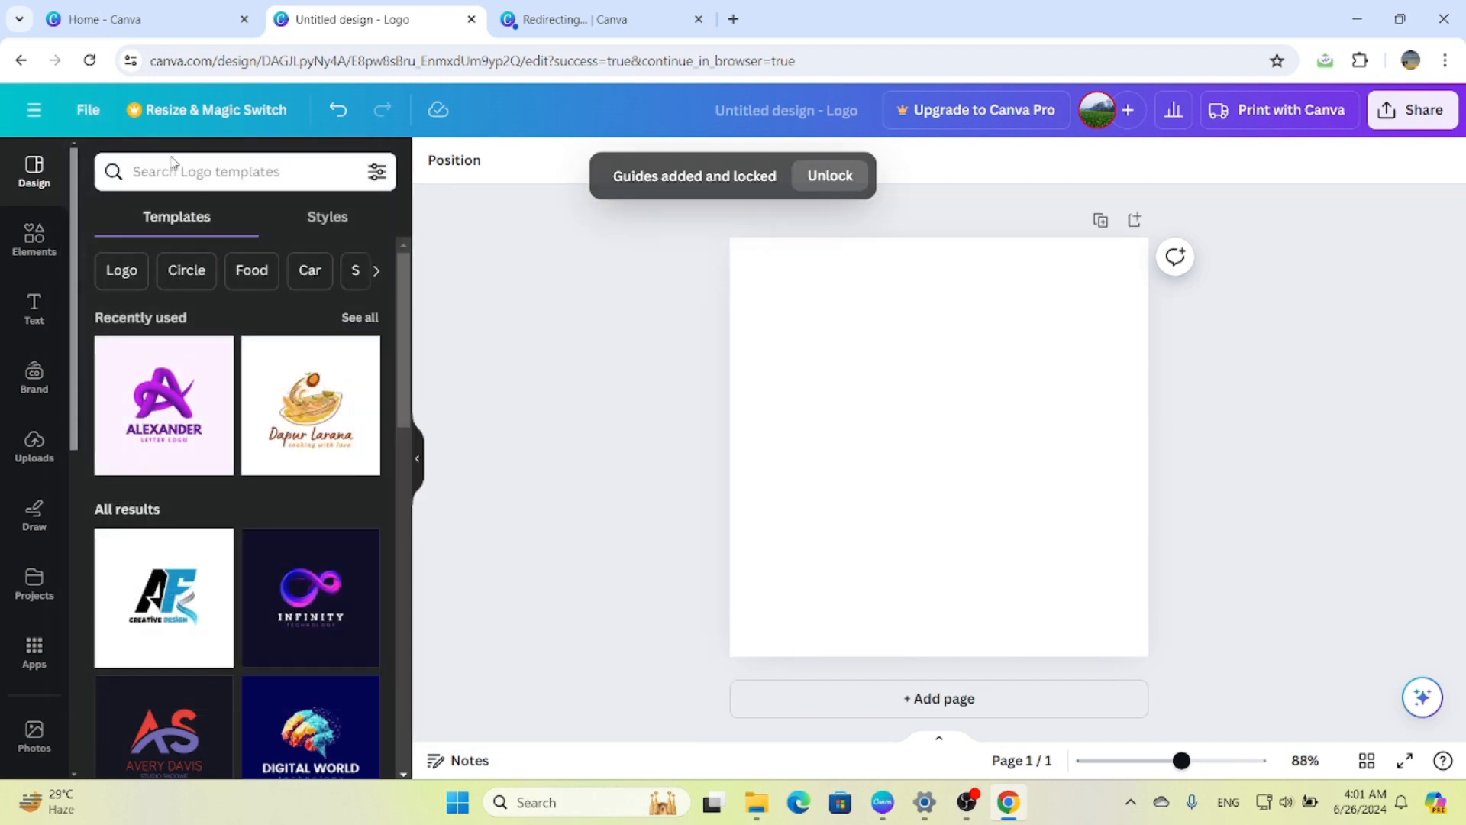
Step: Show the rulers and the column and row guides on the page again
{"action": "left_click", "coordinate": [77, 111]}
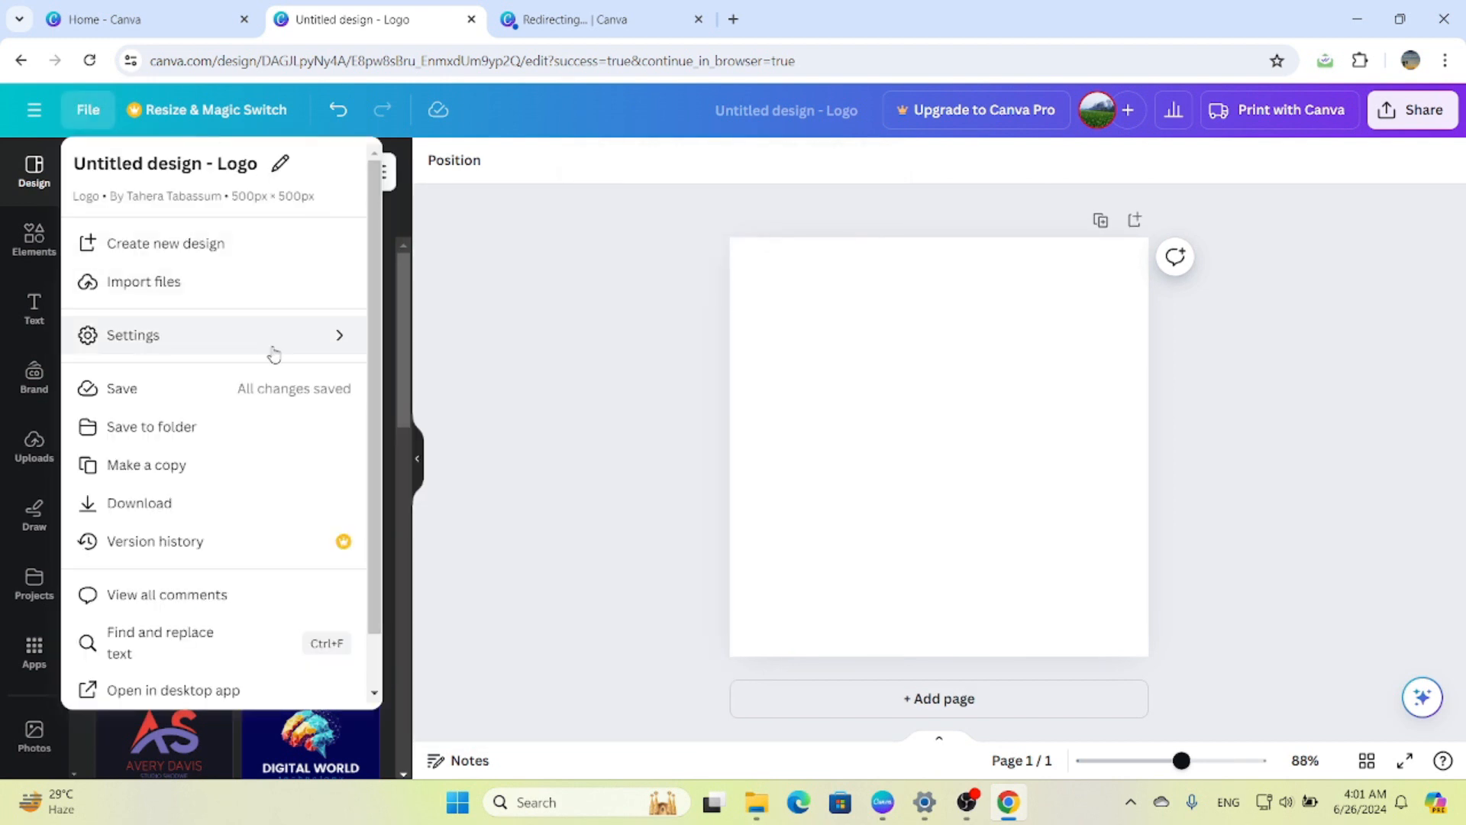
{"action": "mouse_move", "coordinate": [273, 354]}
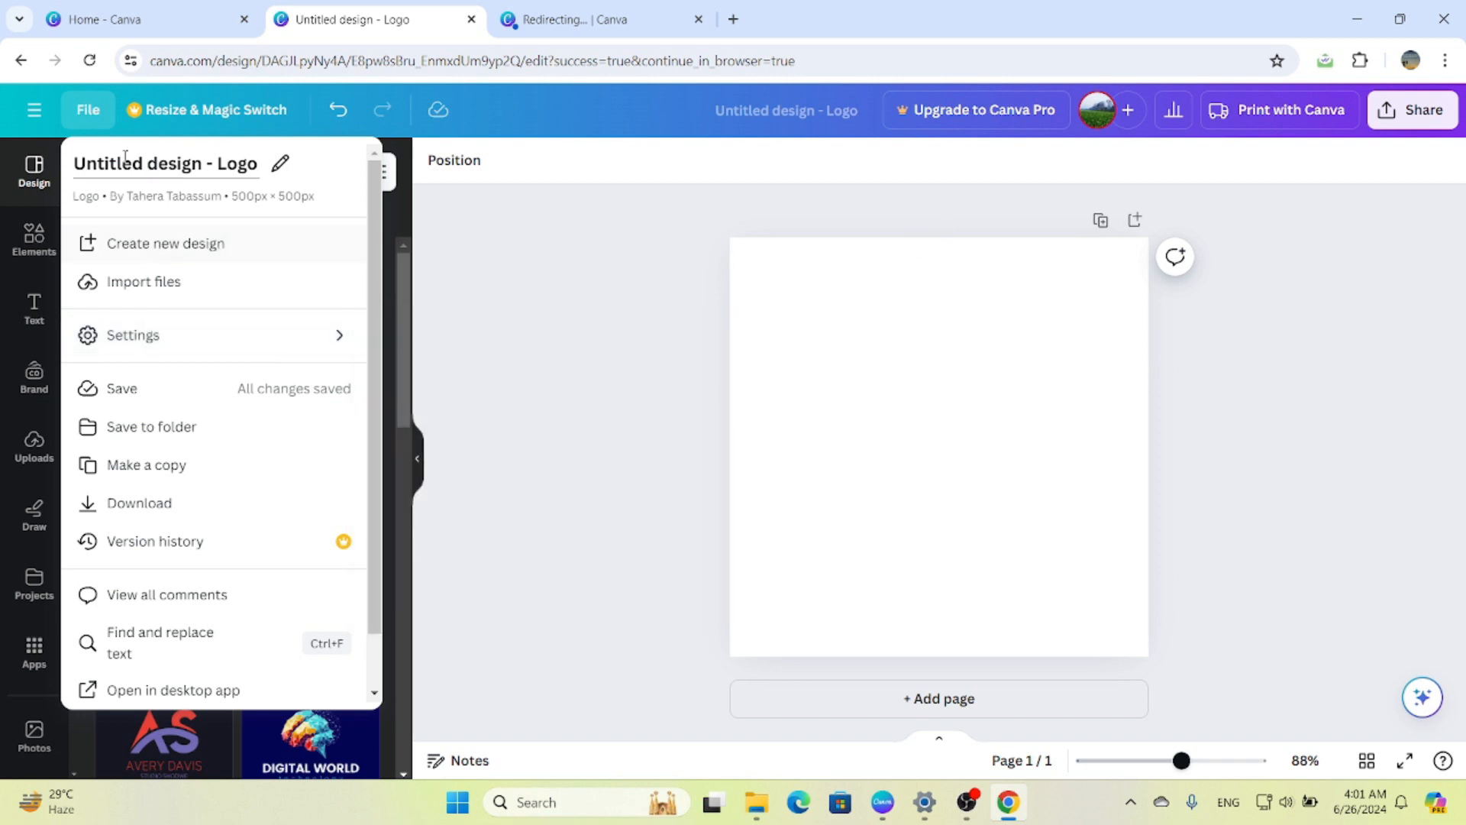
{"action": "mouse_move", "coordinate": [215, 330]}
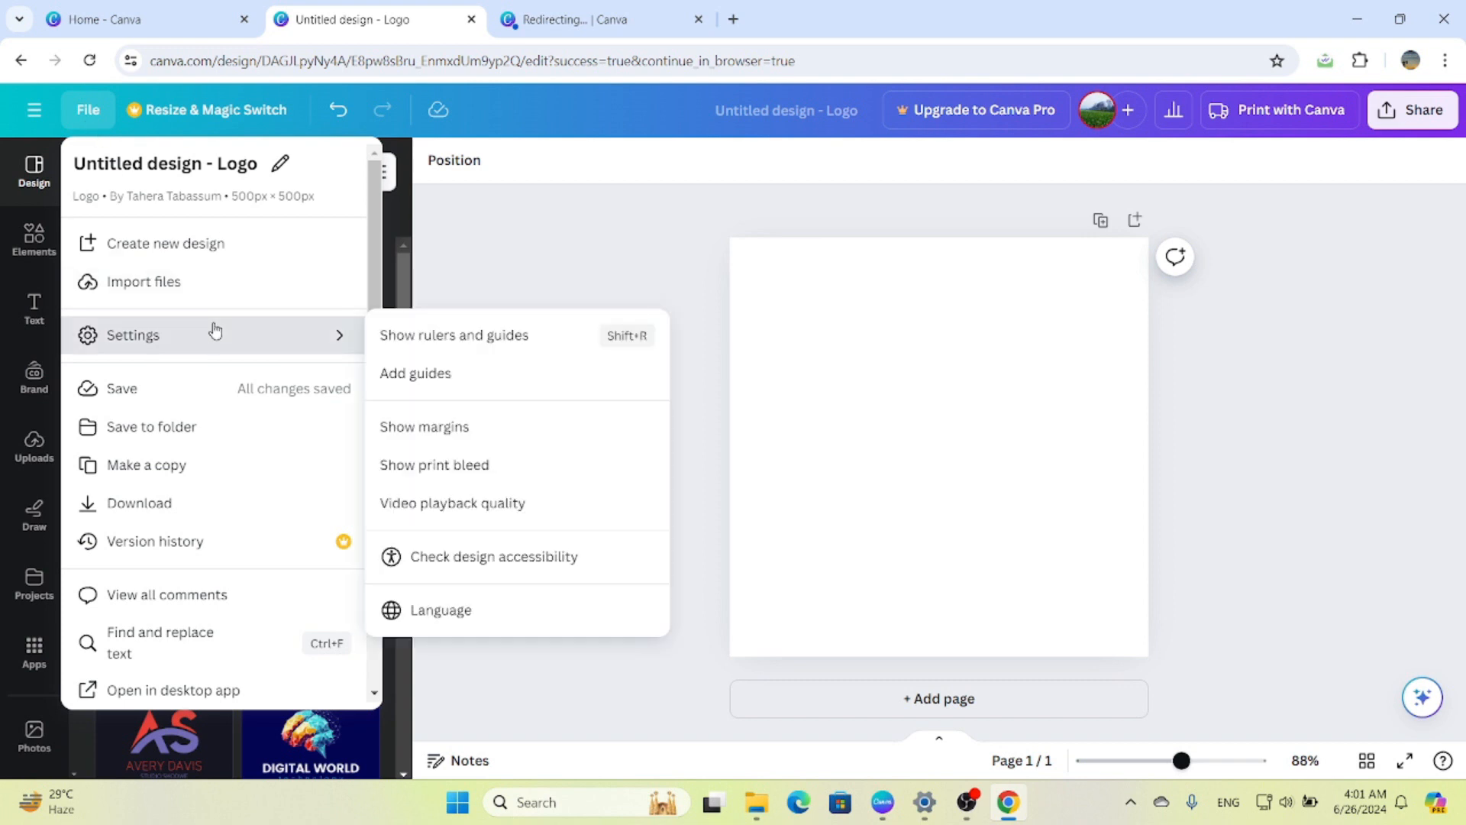
{"action": "left_click", "coordinate": [484, 343]}
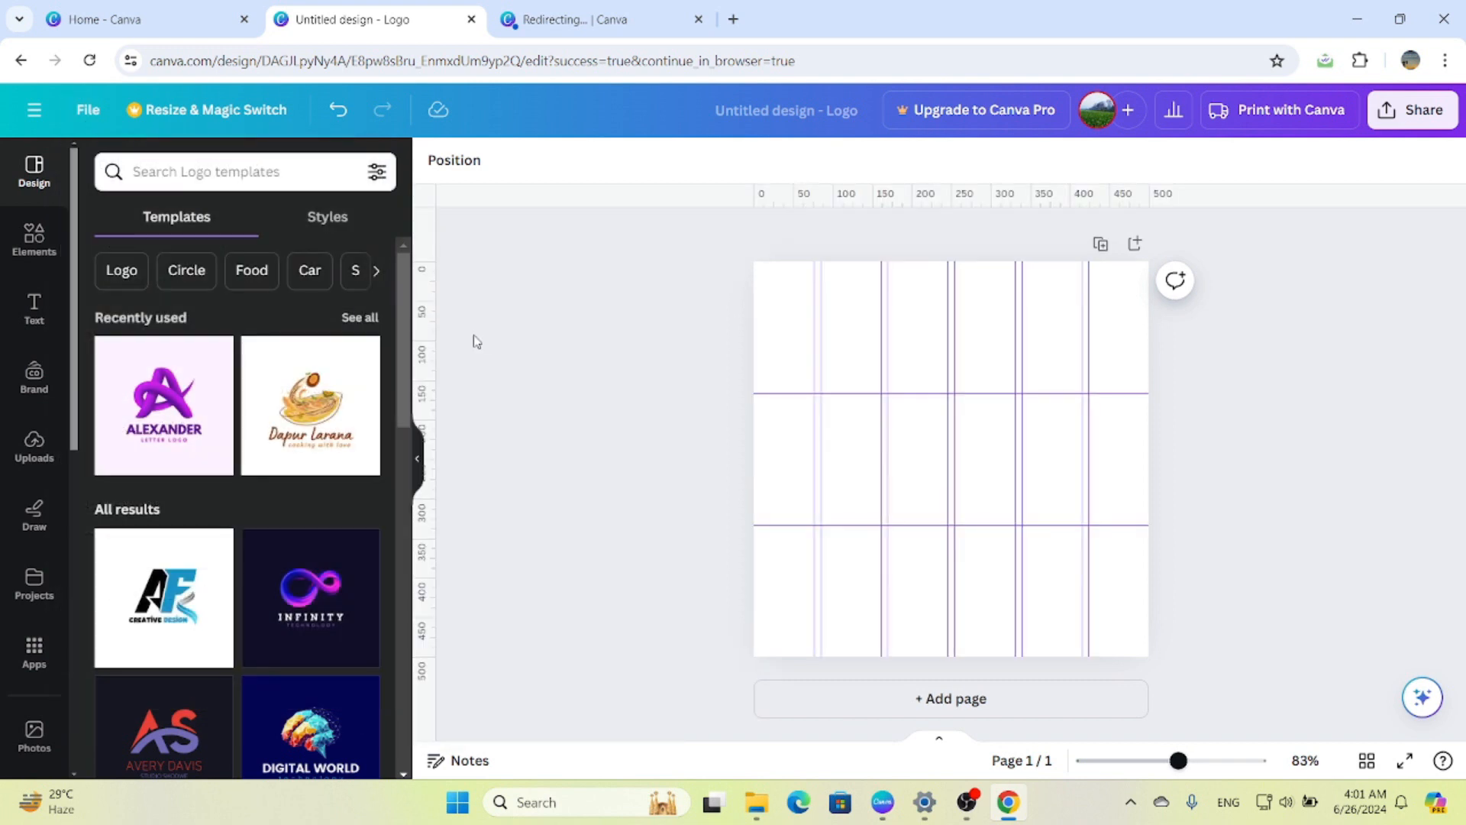
Step: Turn off the rulers and guides again so the Logo page is displayed without them
{"action": "left_click", "coordinate": [90, 111]}
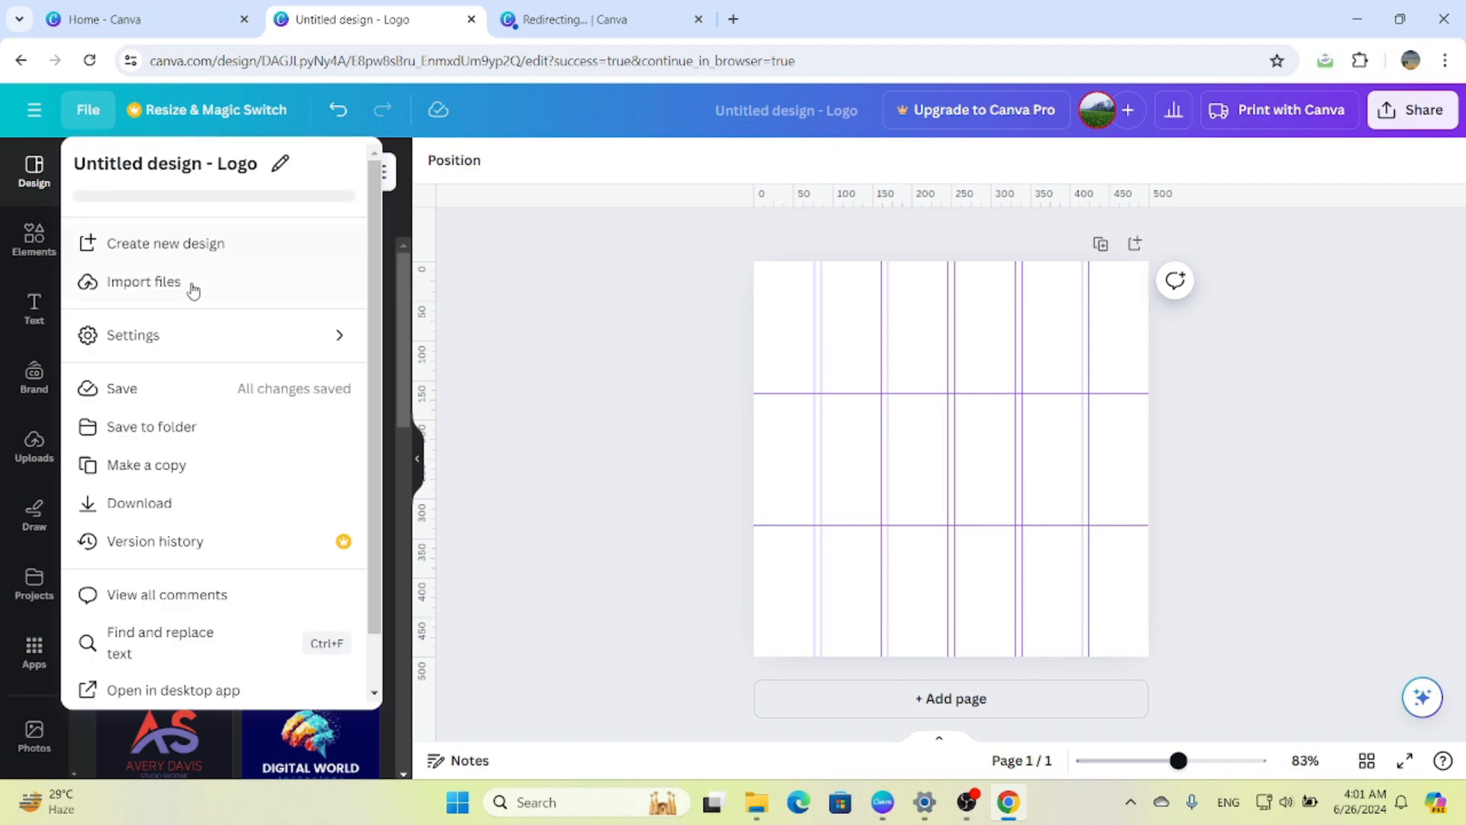
{"action": "mouse_move", "coordinate": [200, 345]}
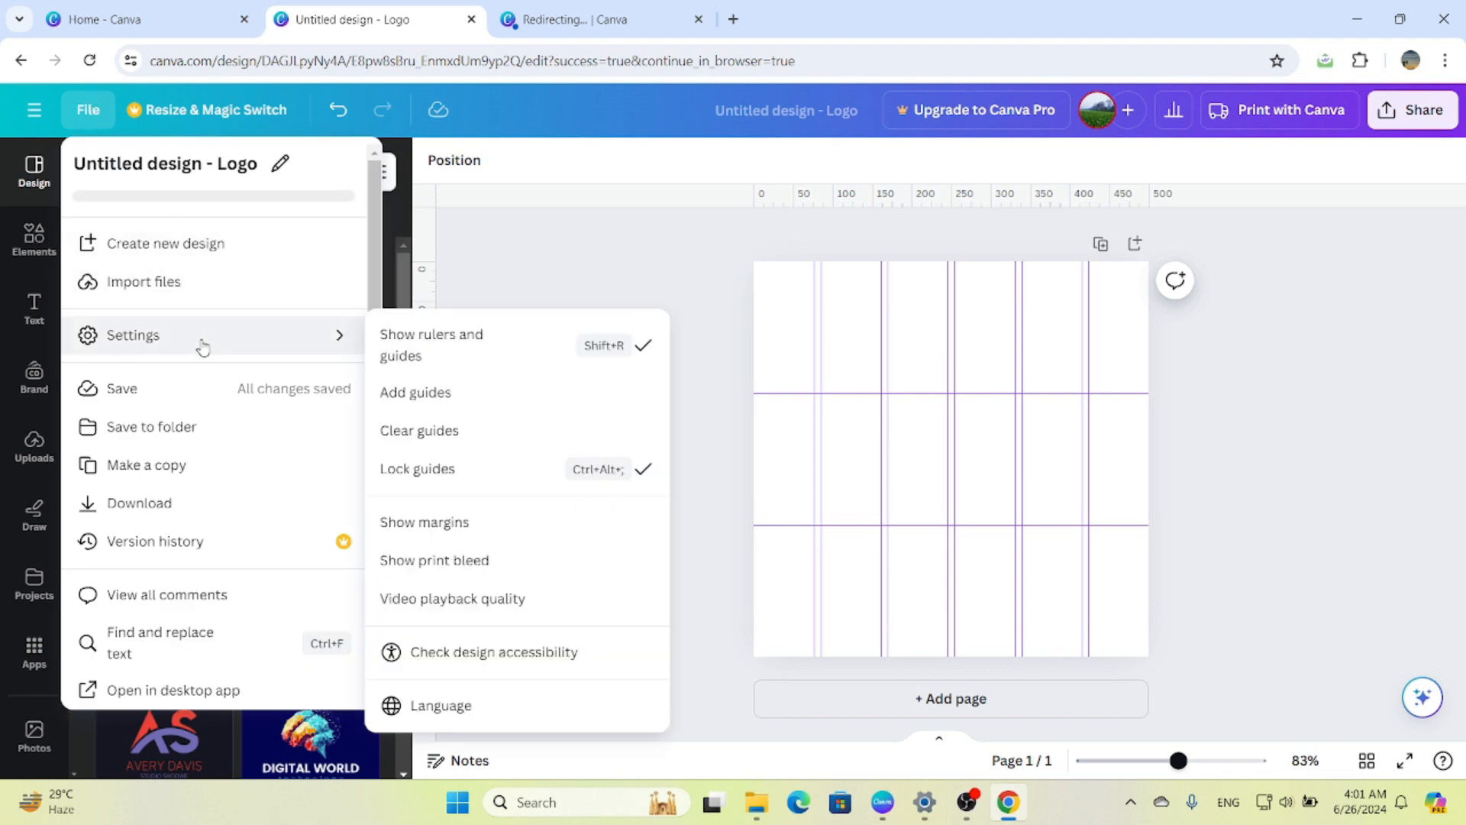
{"action": "left_click", "coordinate": [427, 350]}
{"action": "left_click", "coordinate": [89, 112]}
{"action": "left_click", "coordinate": [90, 112]}
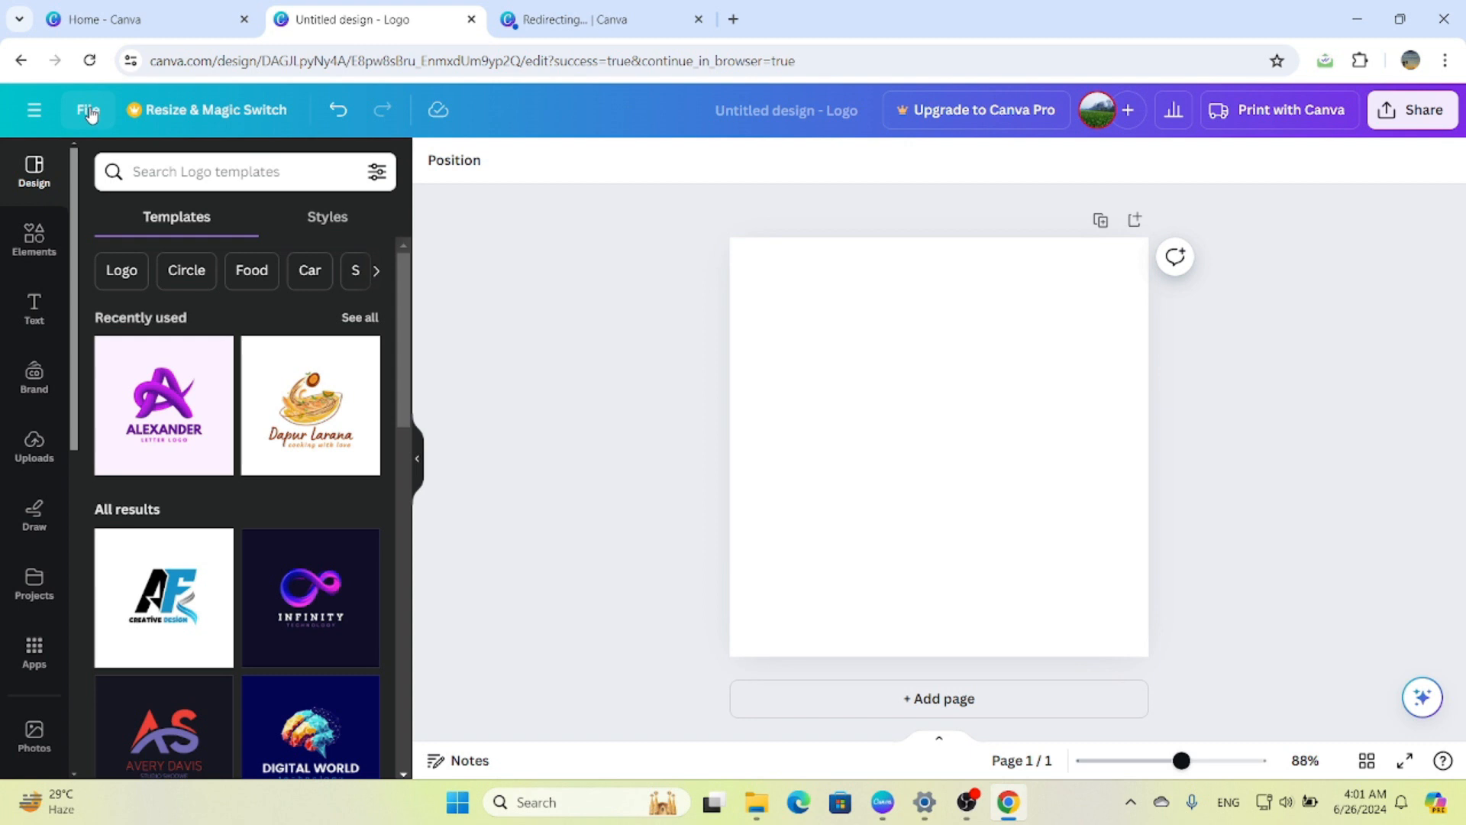
Step: Show the margins on the Logo page and turn them off again
{"action": "left_click", "coordinate": [89, 111]}
{"action": "left_click", "coordinate": [228, 336]}
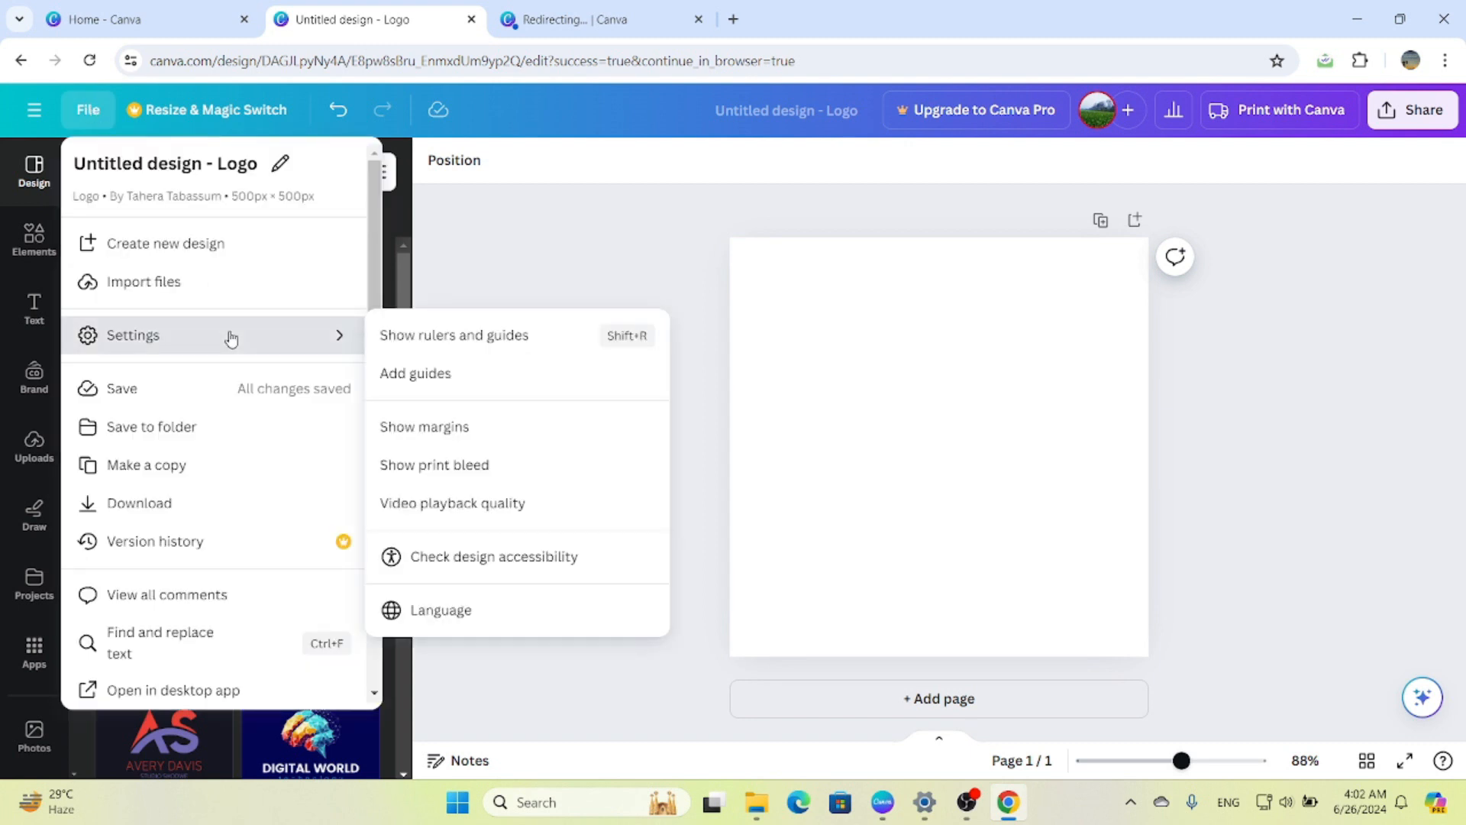
{"action": "left_click", "coordinate": [421, 431]}
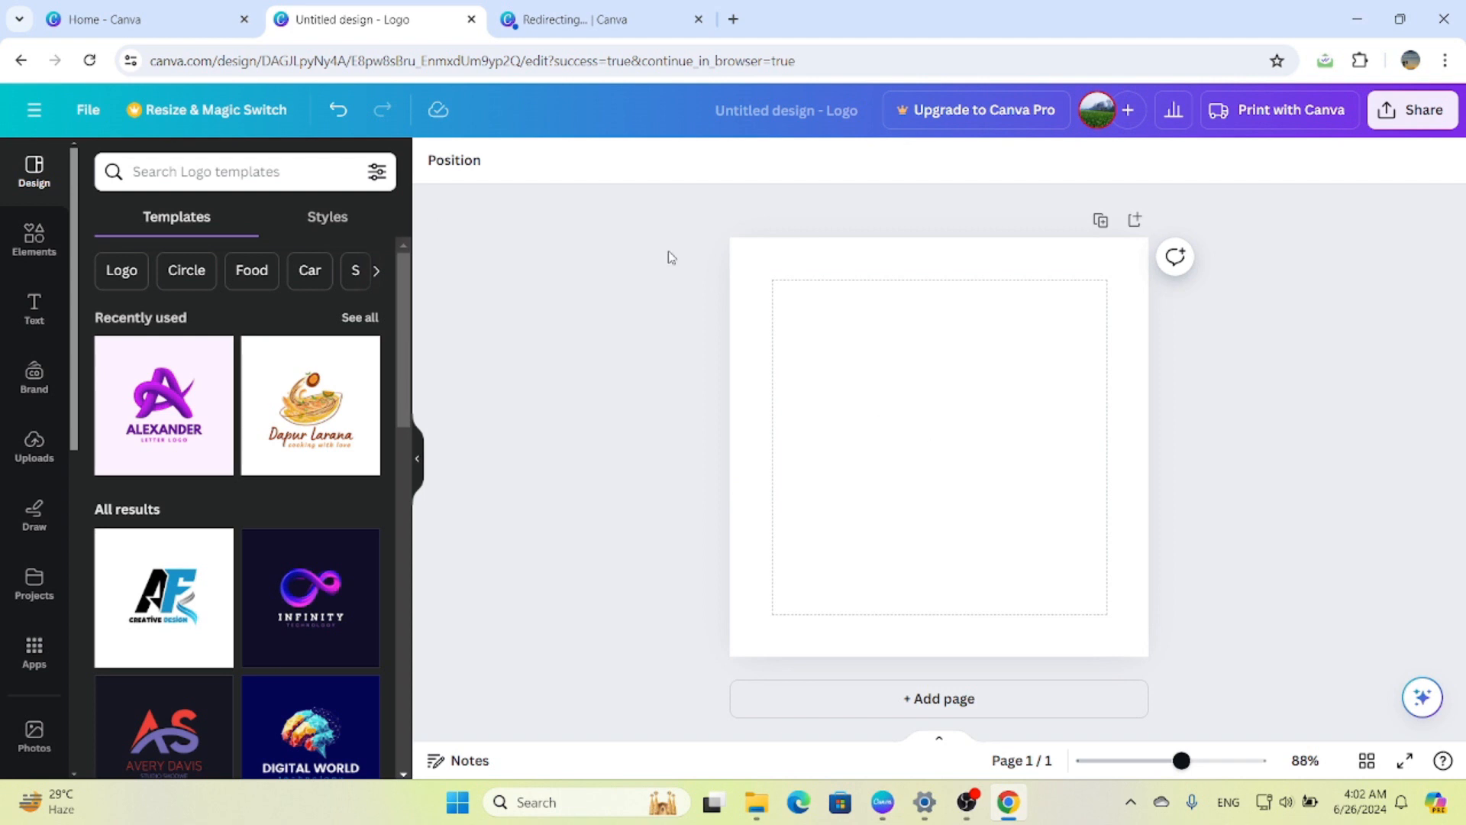
{"action": "left_click", "coordinate": [84, 114]}
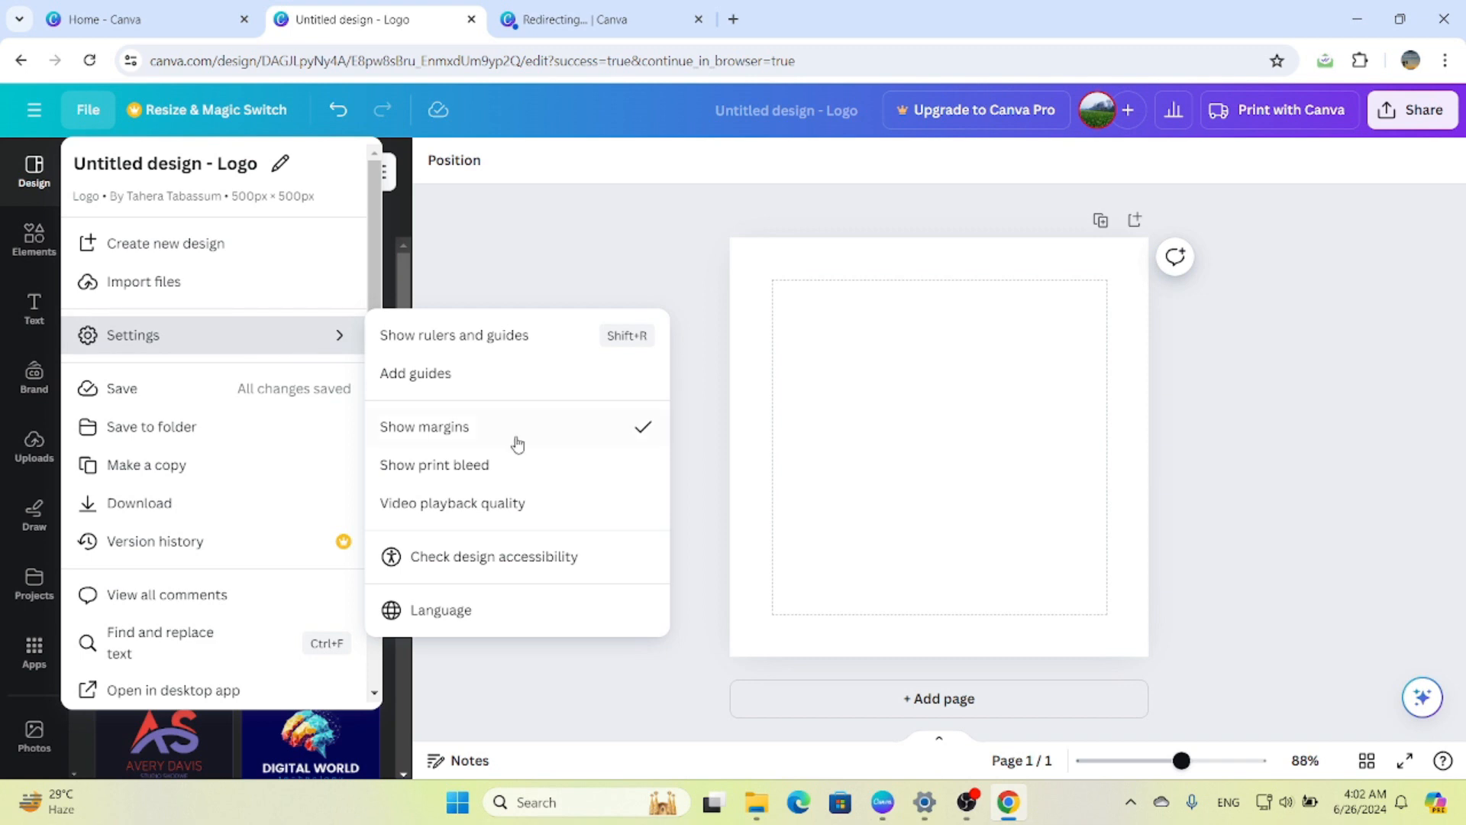
{"action": "left_click", "coordinate": [556, 428]}
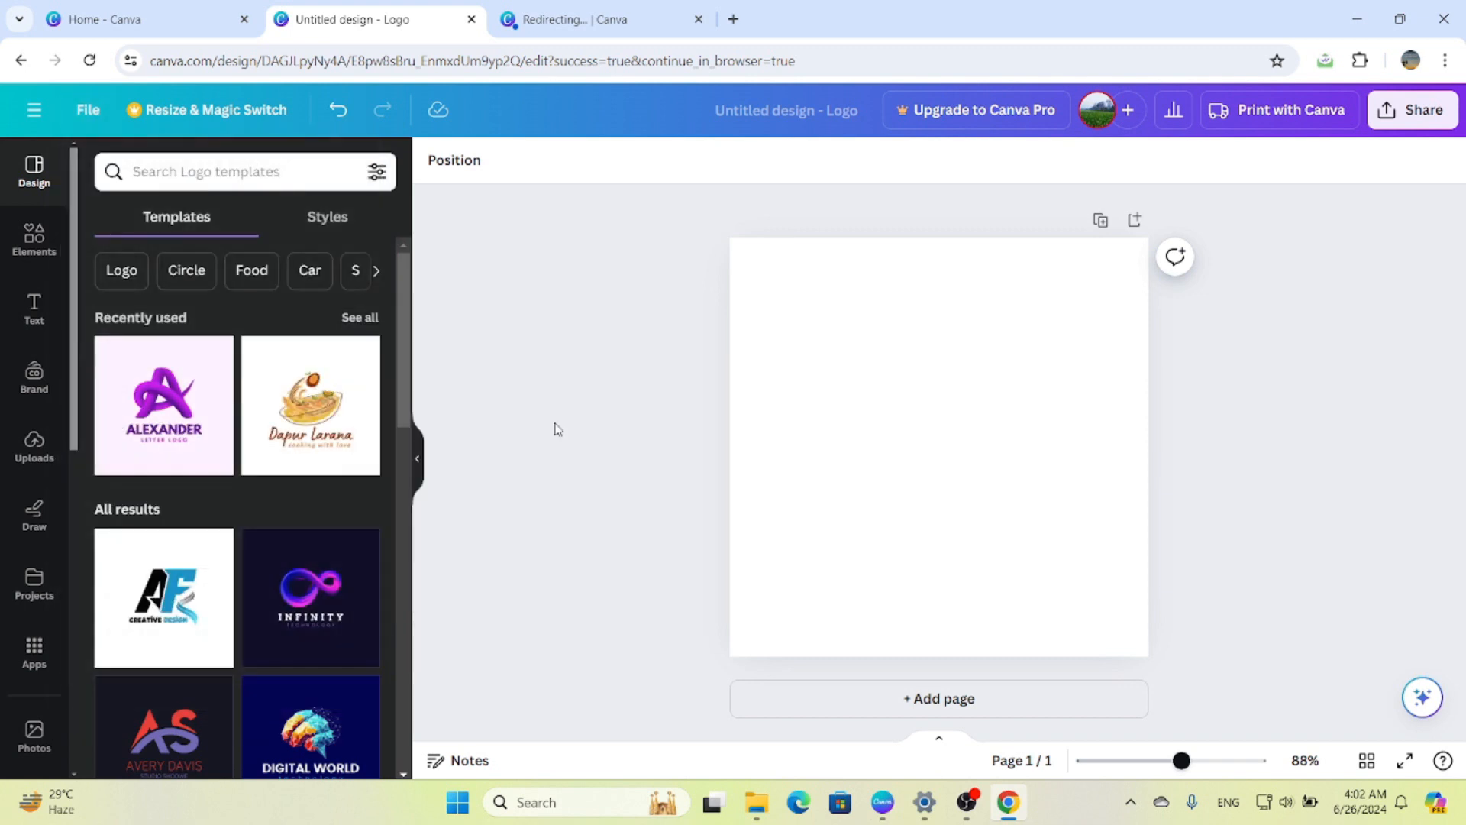
Step: Show the print bleed on the Logo page and turn it off again
{"action": "left_click", "coordinate": [88, 113]}
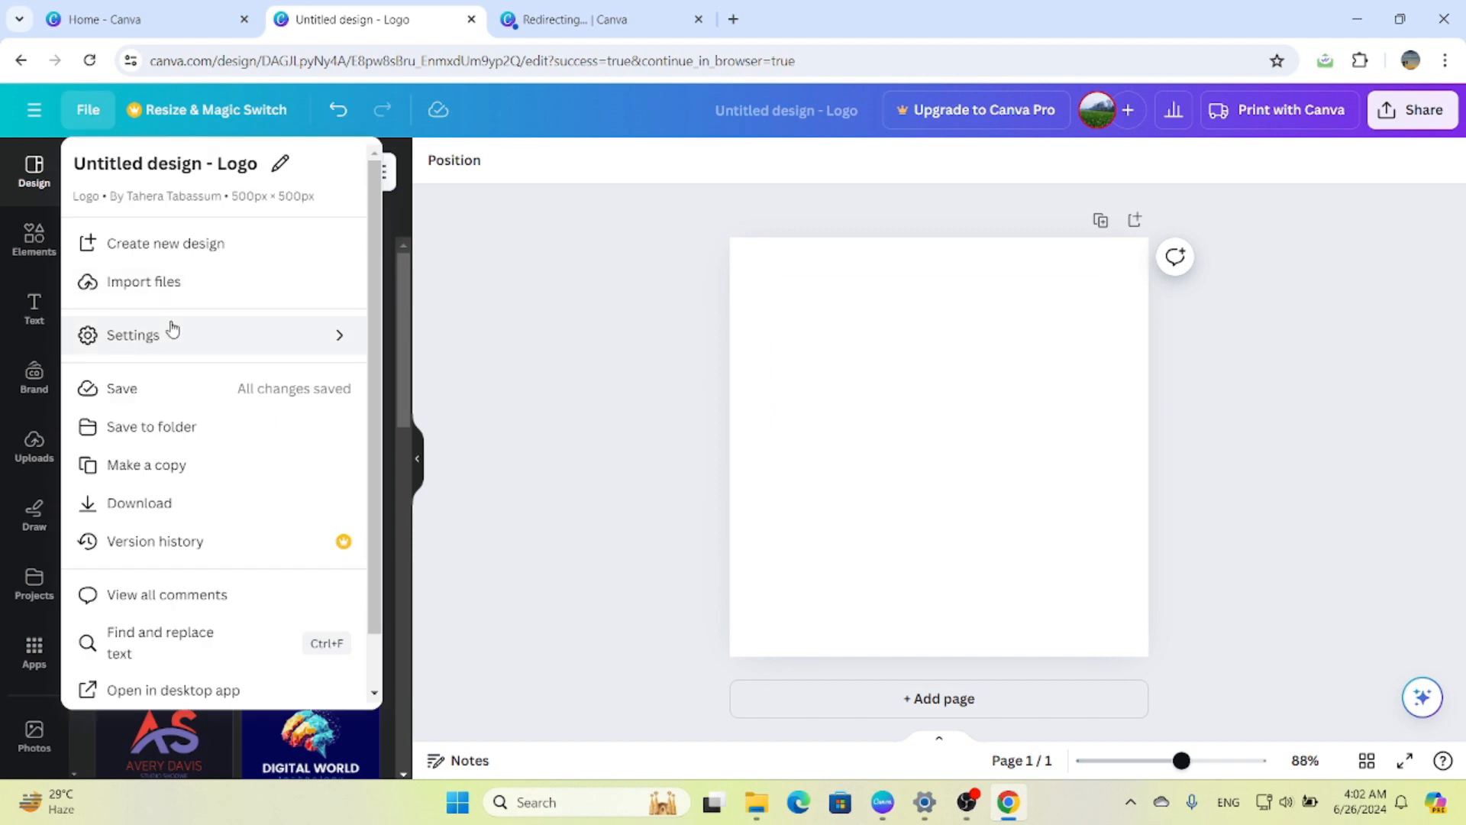
{"action": "mouse_move", "coordinate": [170, 329]}
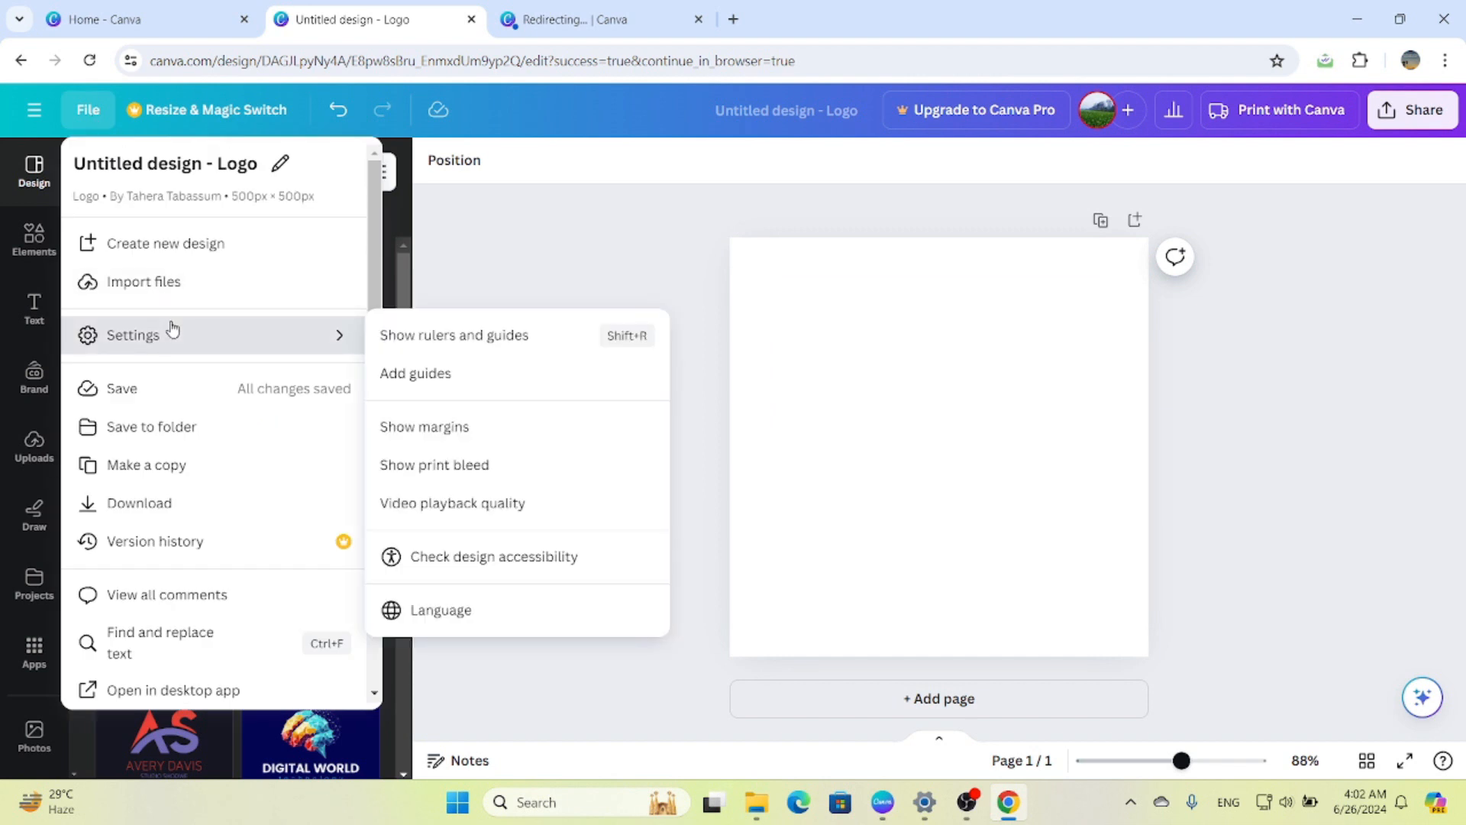
{"action": "left_click", "coordinate": [413, 470]}
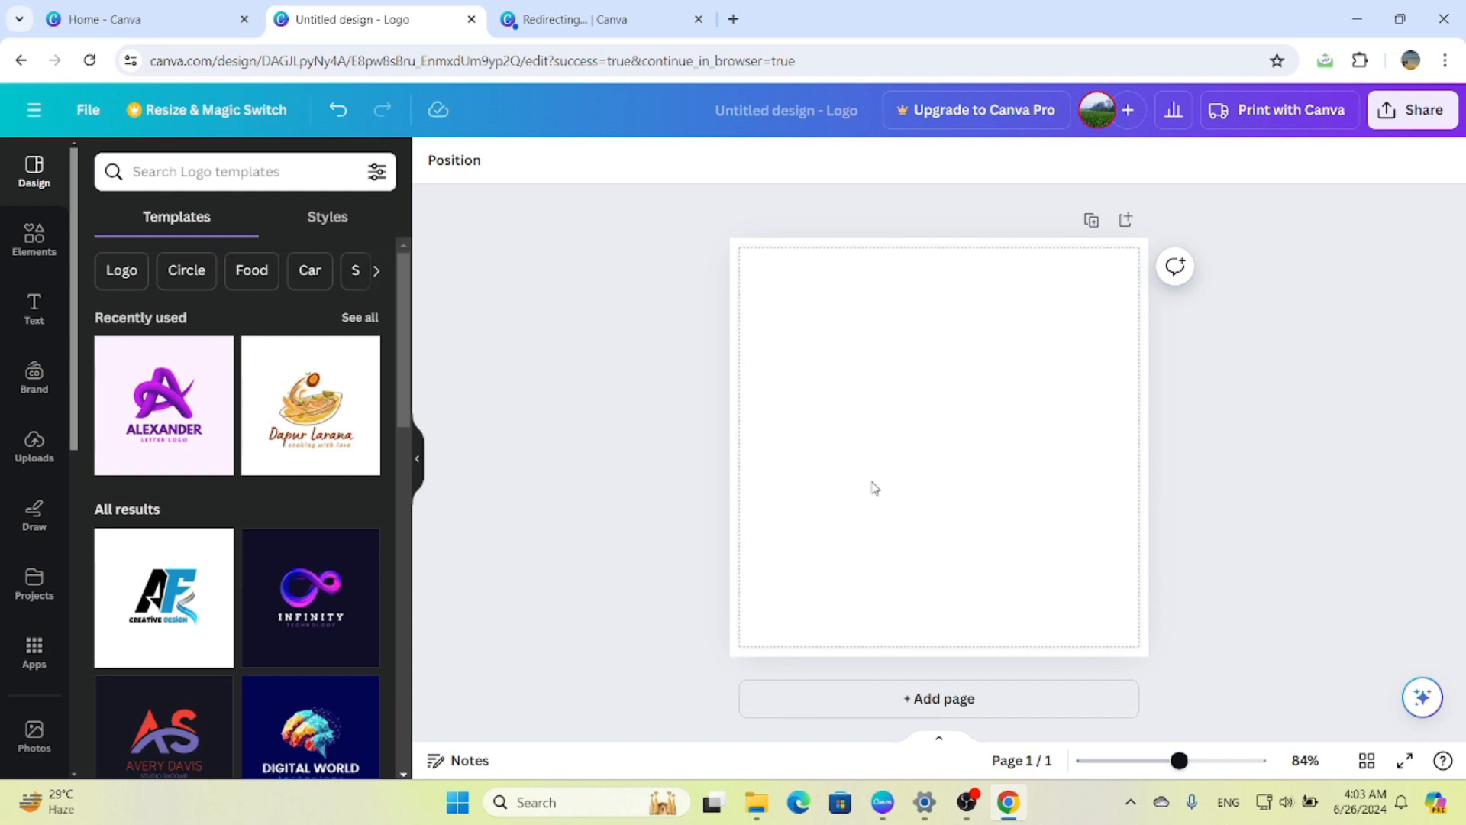
{"action": "left_click", "coordinate": [88, 109]}
{"action": "mouse_move", "coordinate": [229, 334]}
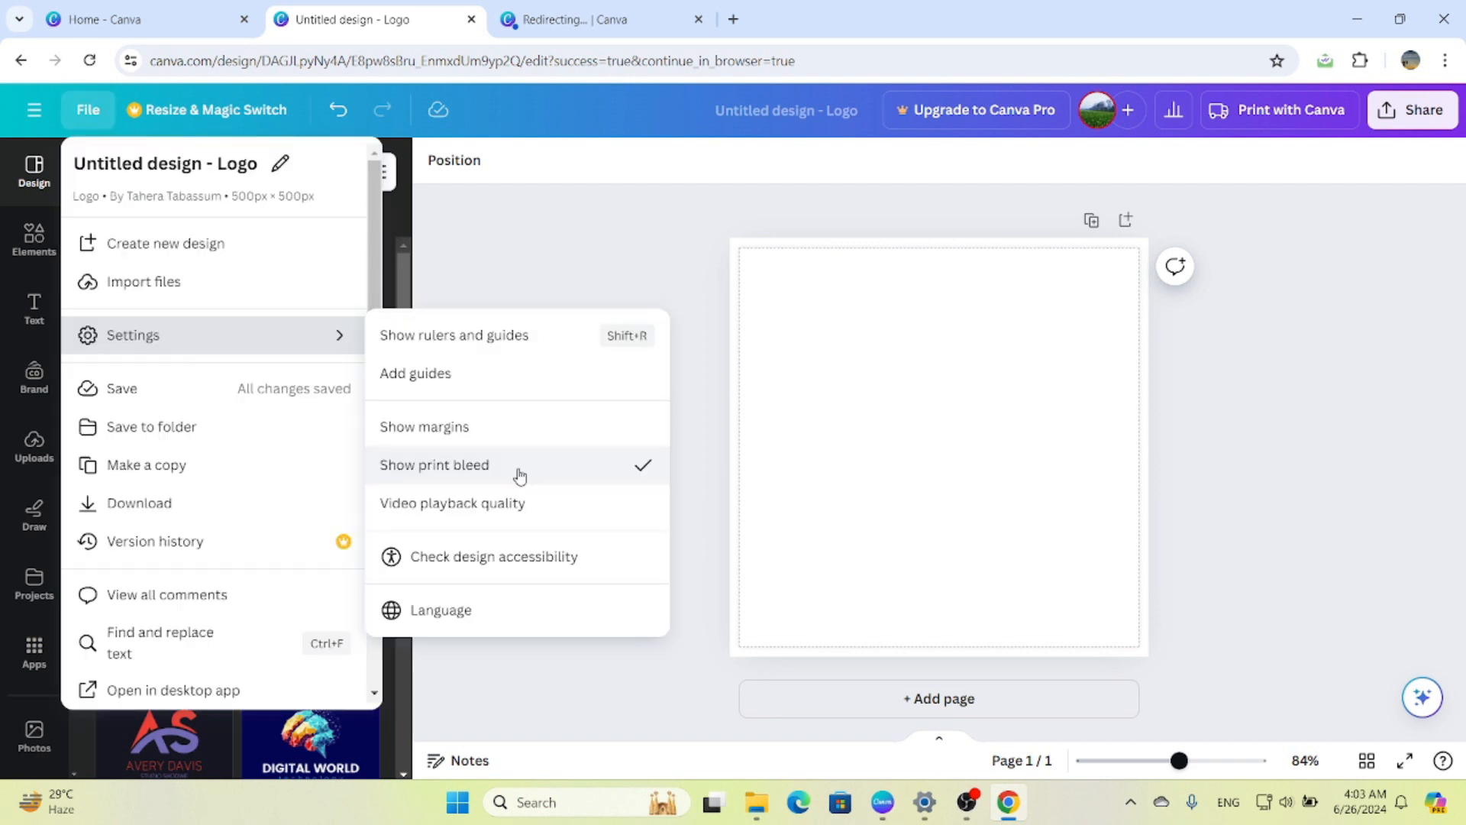
{"action": "left_click", "coordinate": [520, 475]}
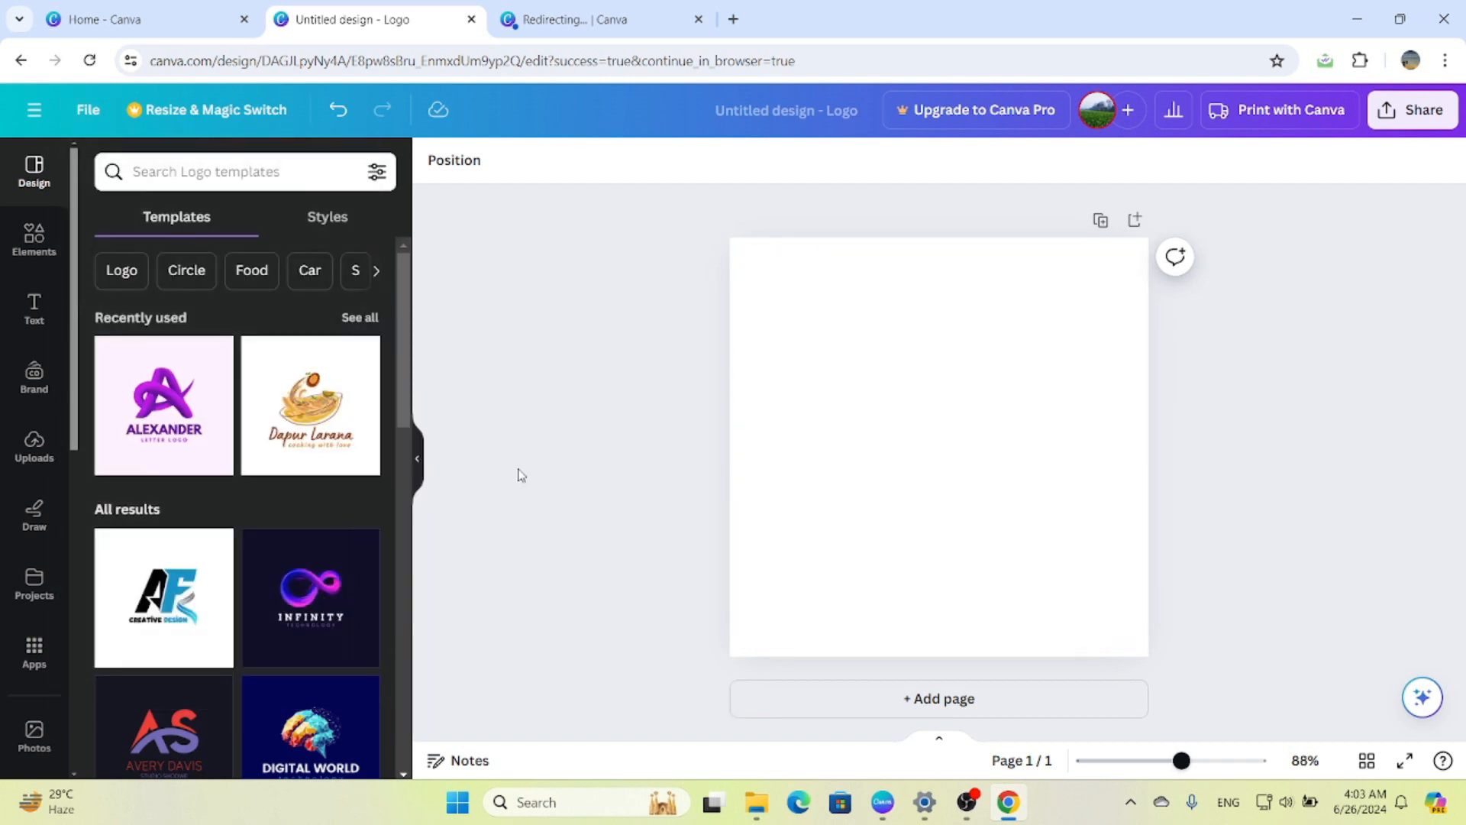
Step: View the video playback quality options in the design's settings and close them without choosing one
{"action": "left_click", "coordinate": [84, 106]}
{"action": "mouse_move", "coordinate": [274, 336]}
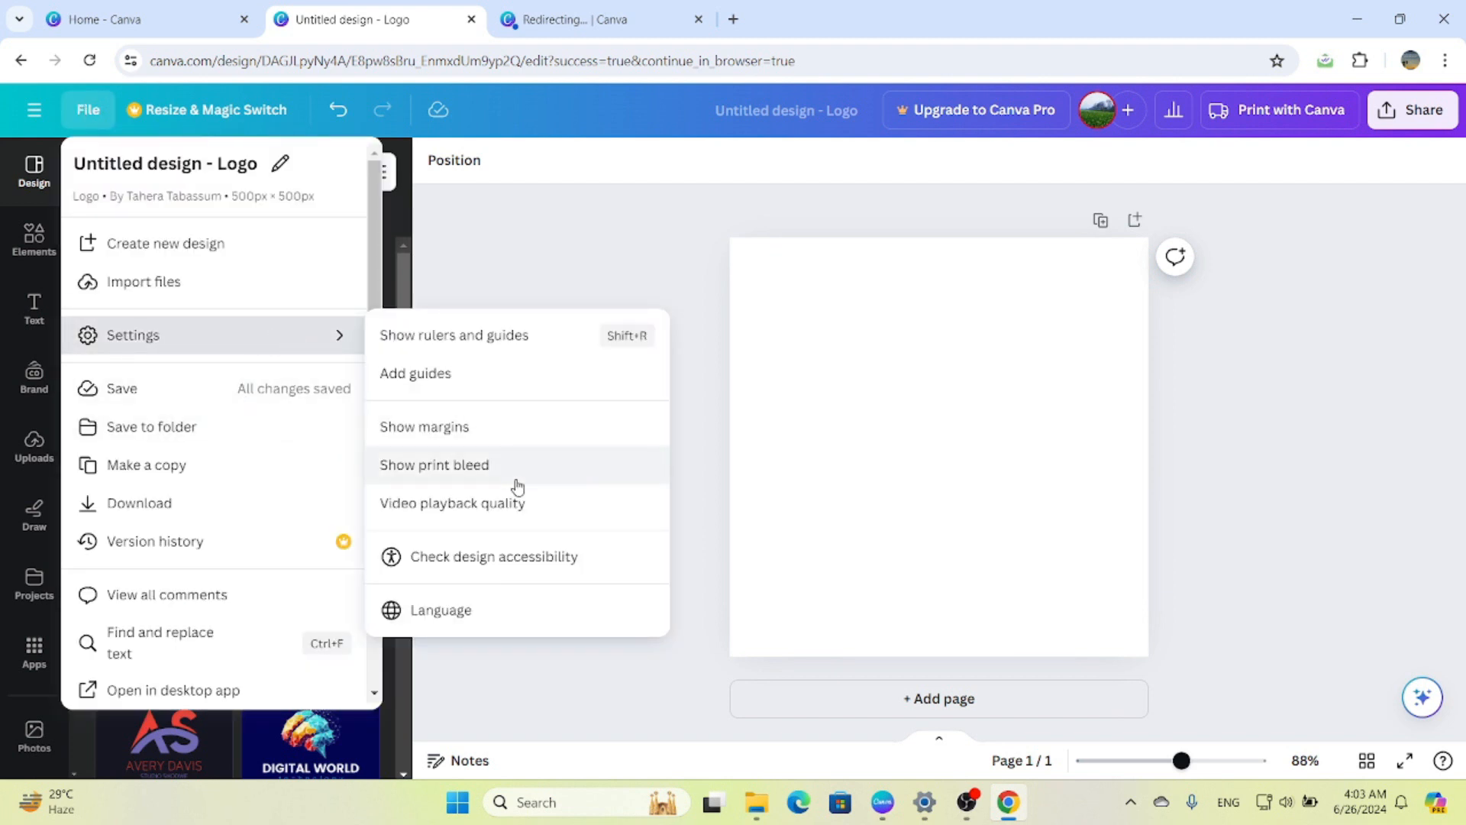
{"action": "left_click", "coordinate": [479, 518]}
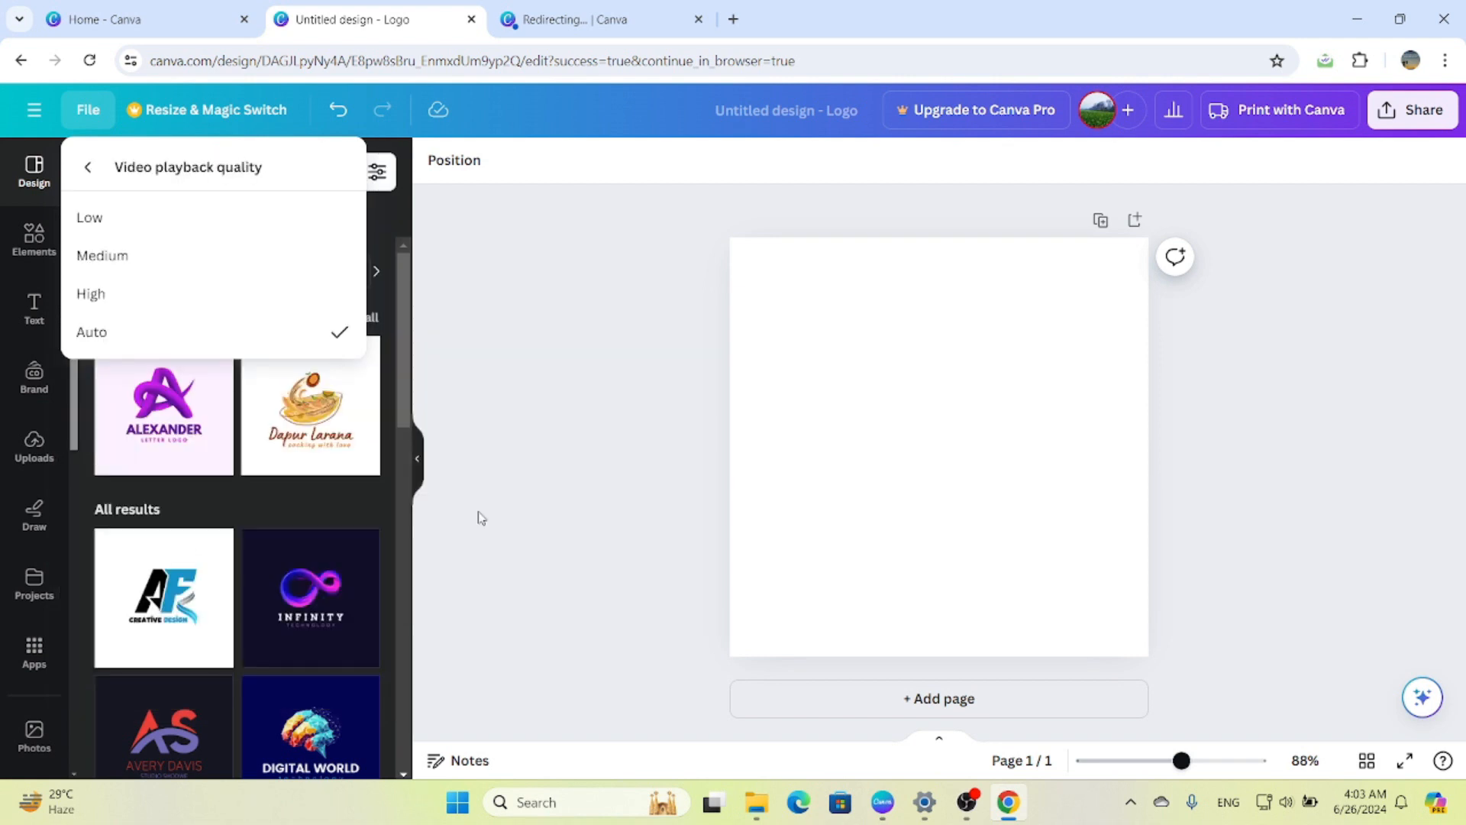
{"action": "left_click", "coordinate": [649, 354]}
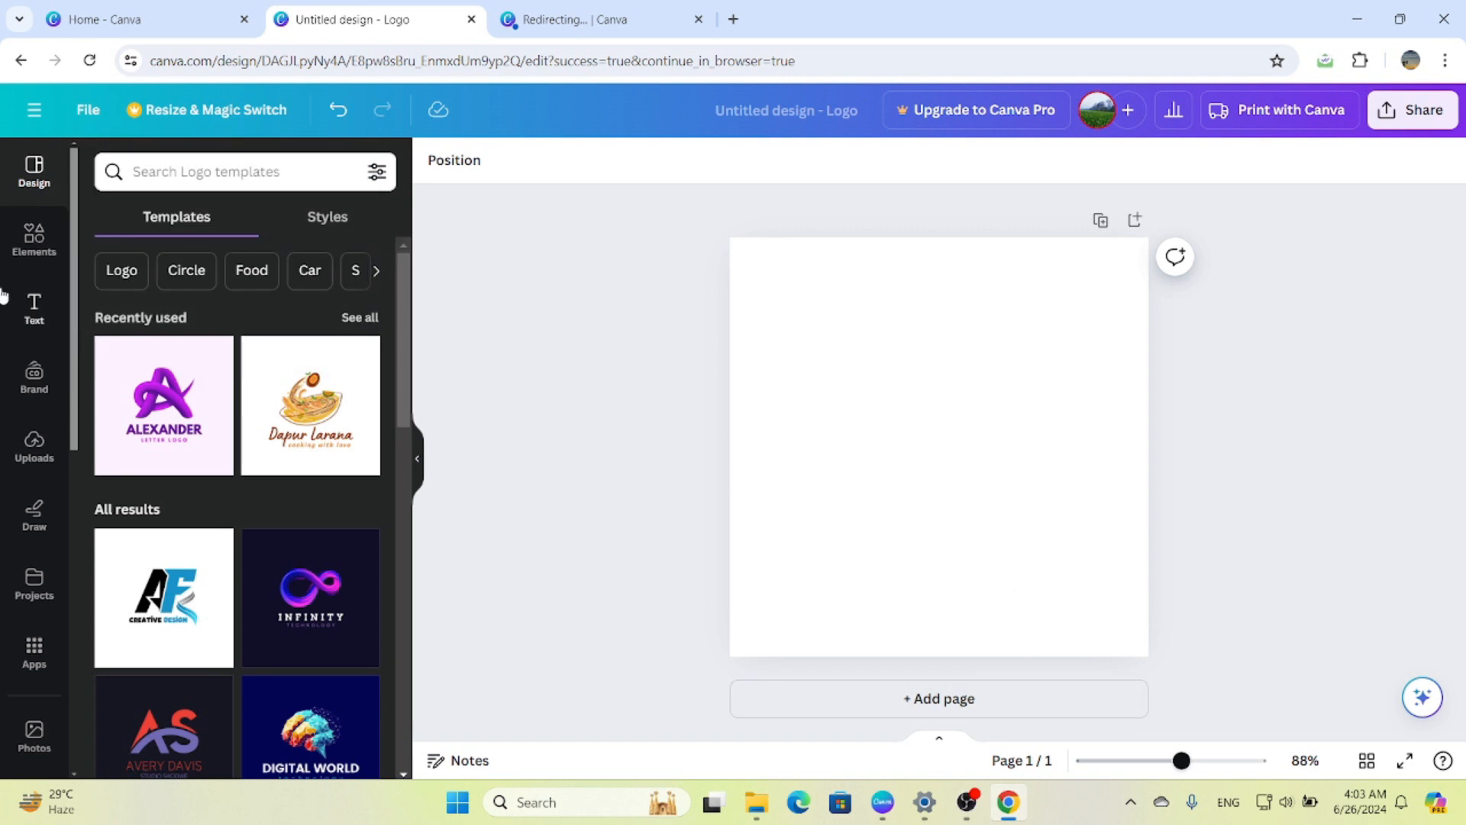
Step: Search the elements library for "video"
{"action": "left_click", "coordinate": [29, 244]}
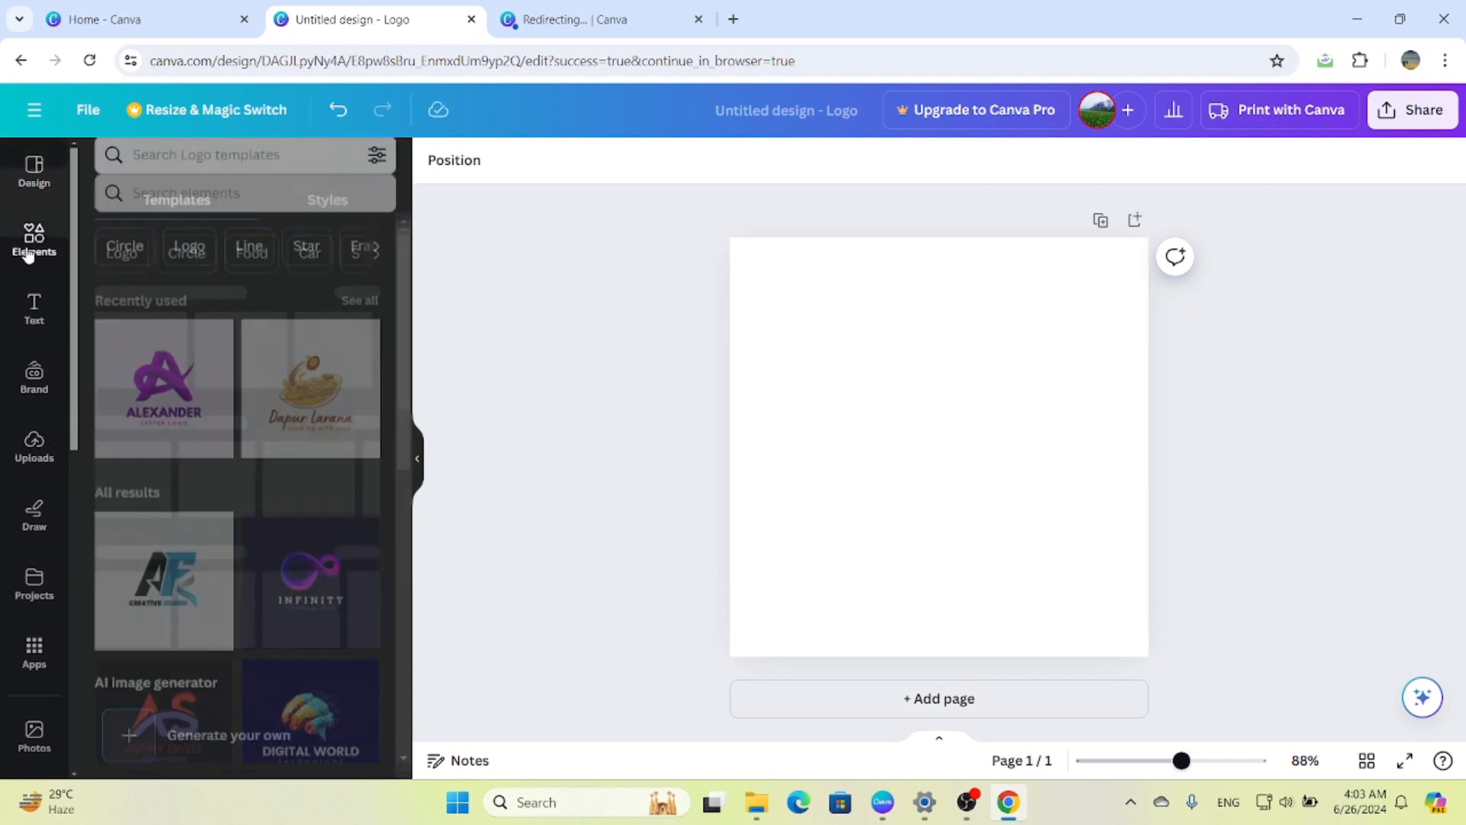
{"action": "left_click", "coordinate": [270, 171]}
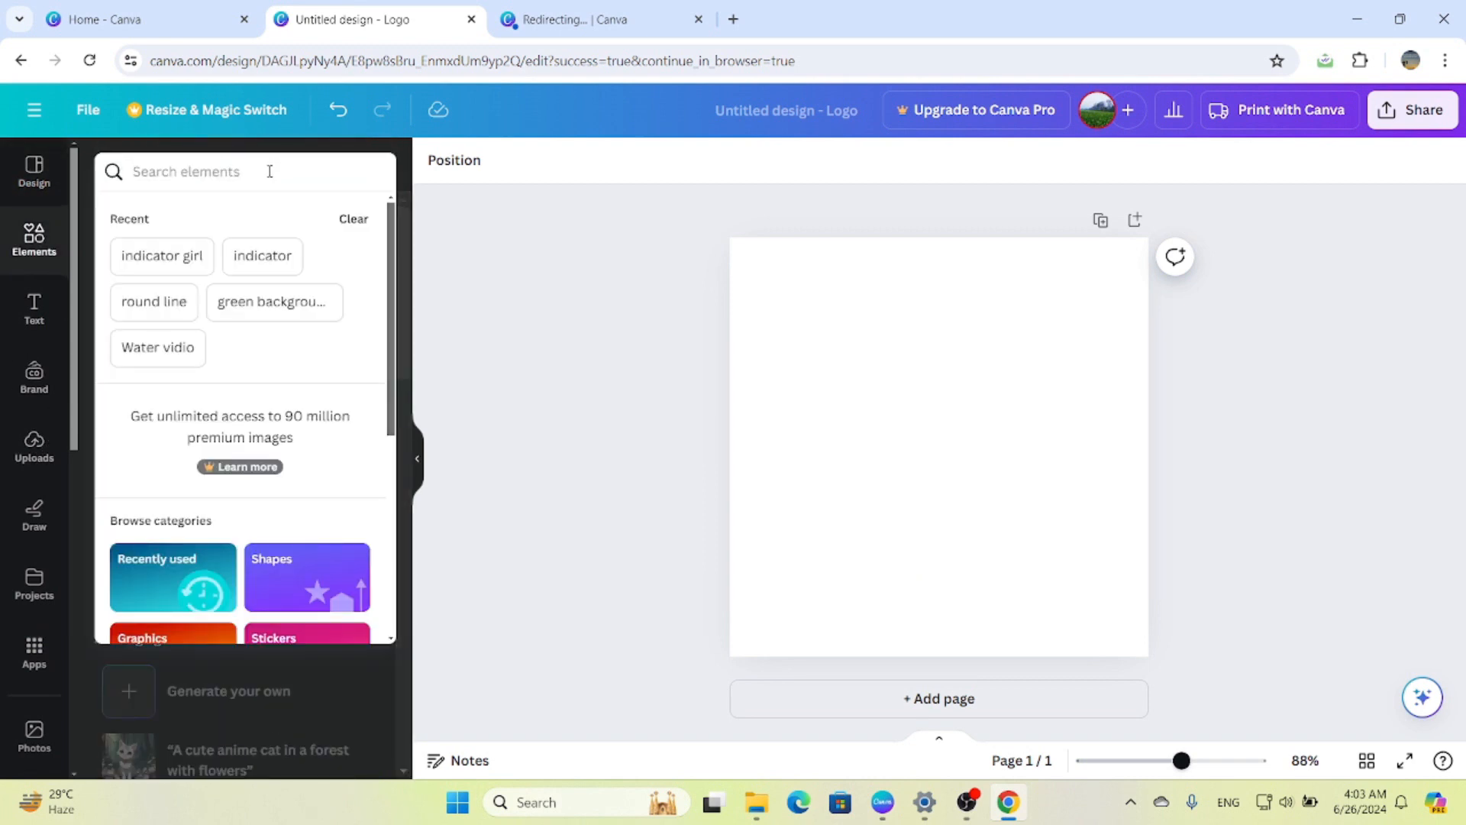
{"action": "type", "text": "video"}
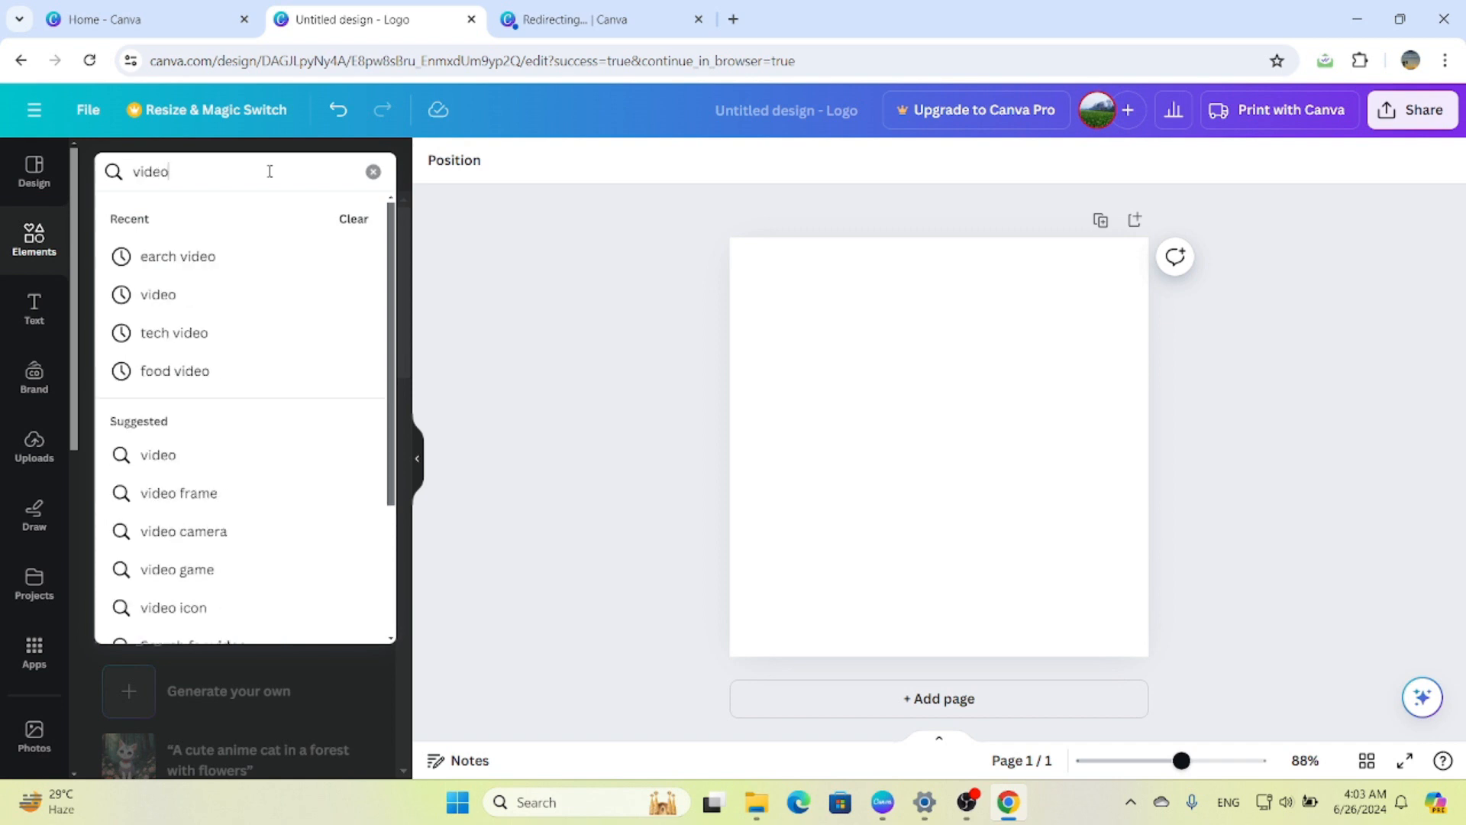
{"action": "key", "text": "Return"}
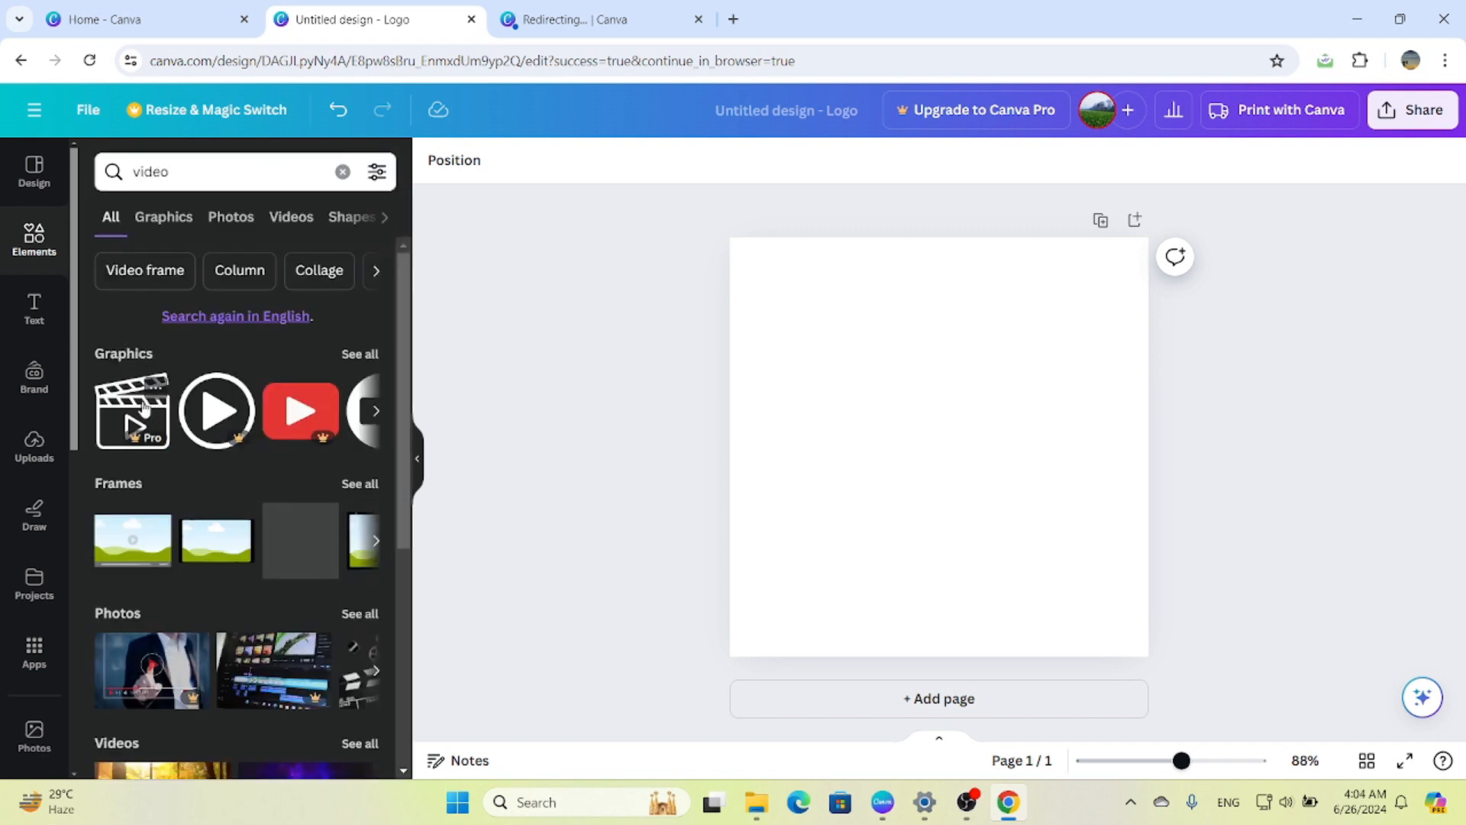
Step: Add the 25-second mountain river clip from the full list of video results to the page and delete it
{"action": "scroll", "coordinate": [357, 456], "scroll_direction": "down", "scroll_amount": 1}
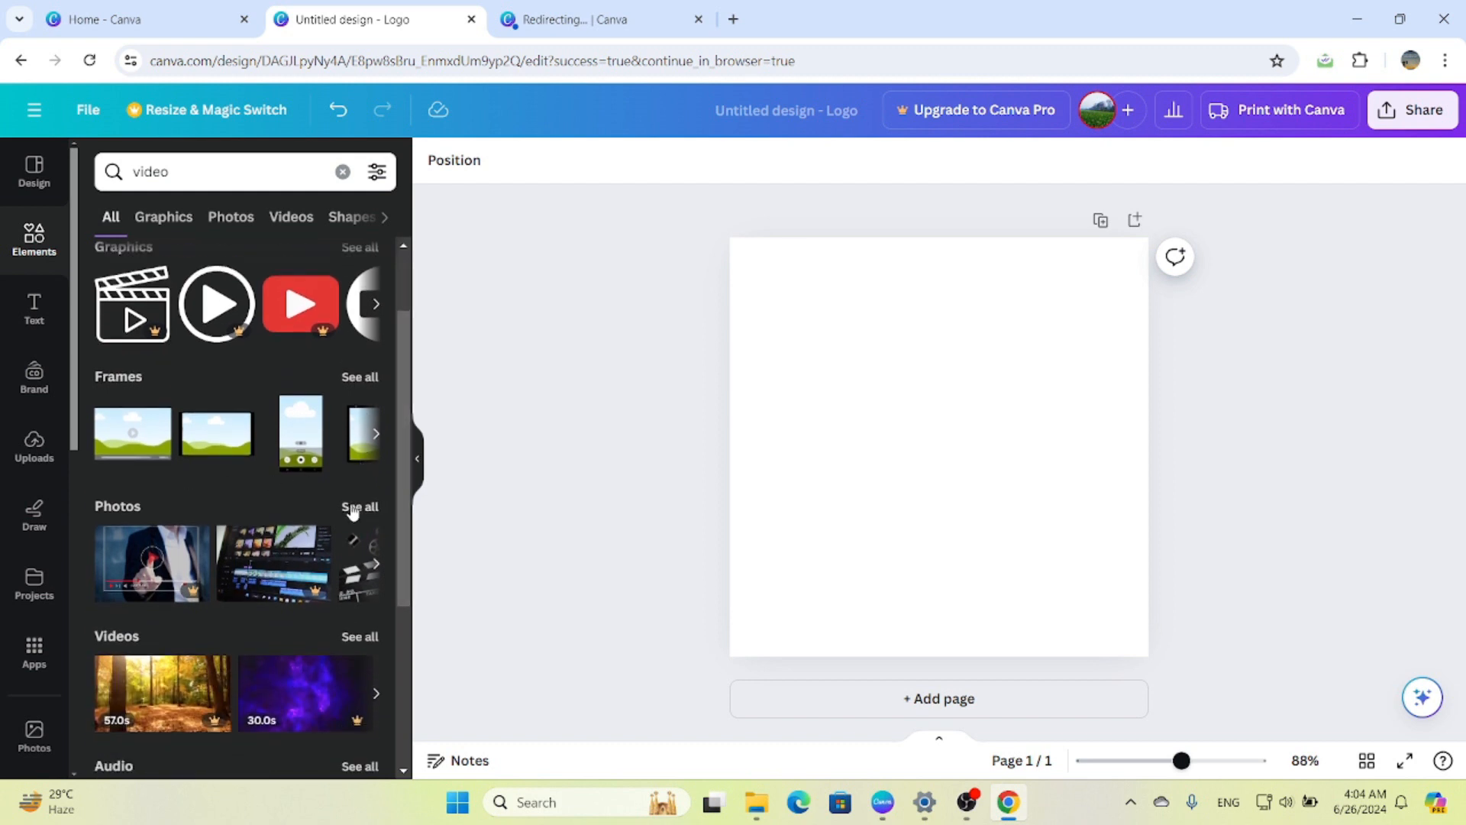
{"action": "scroll", "coordinate": [353, 513], "scroll_direction": "down", "scroll_amount": 2}
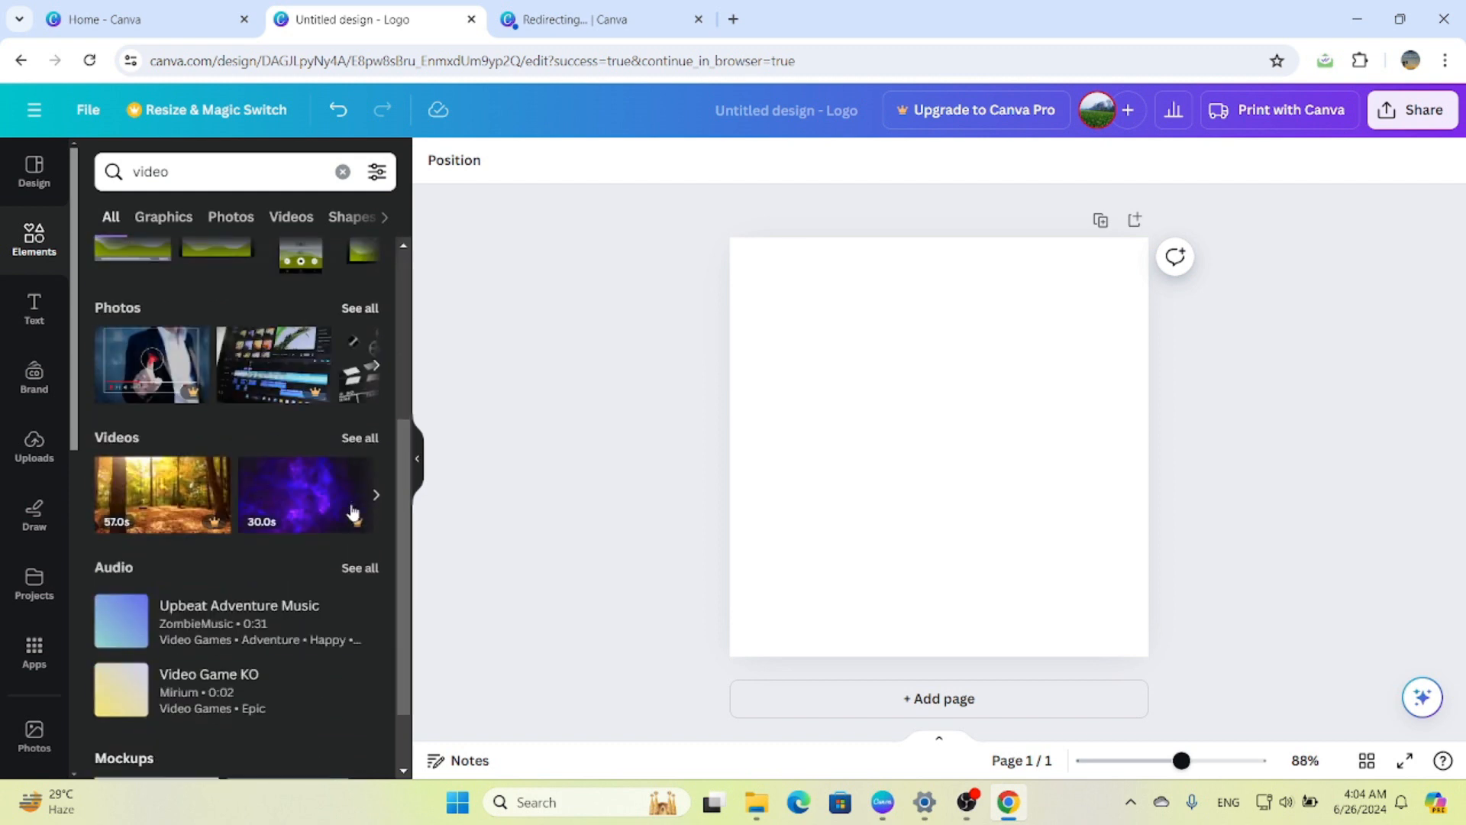
{"action": "left_click", "coordinate": [365, 436]}
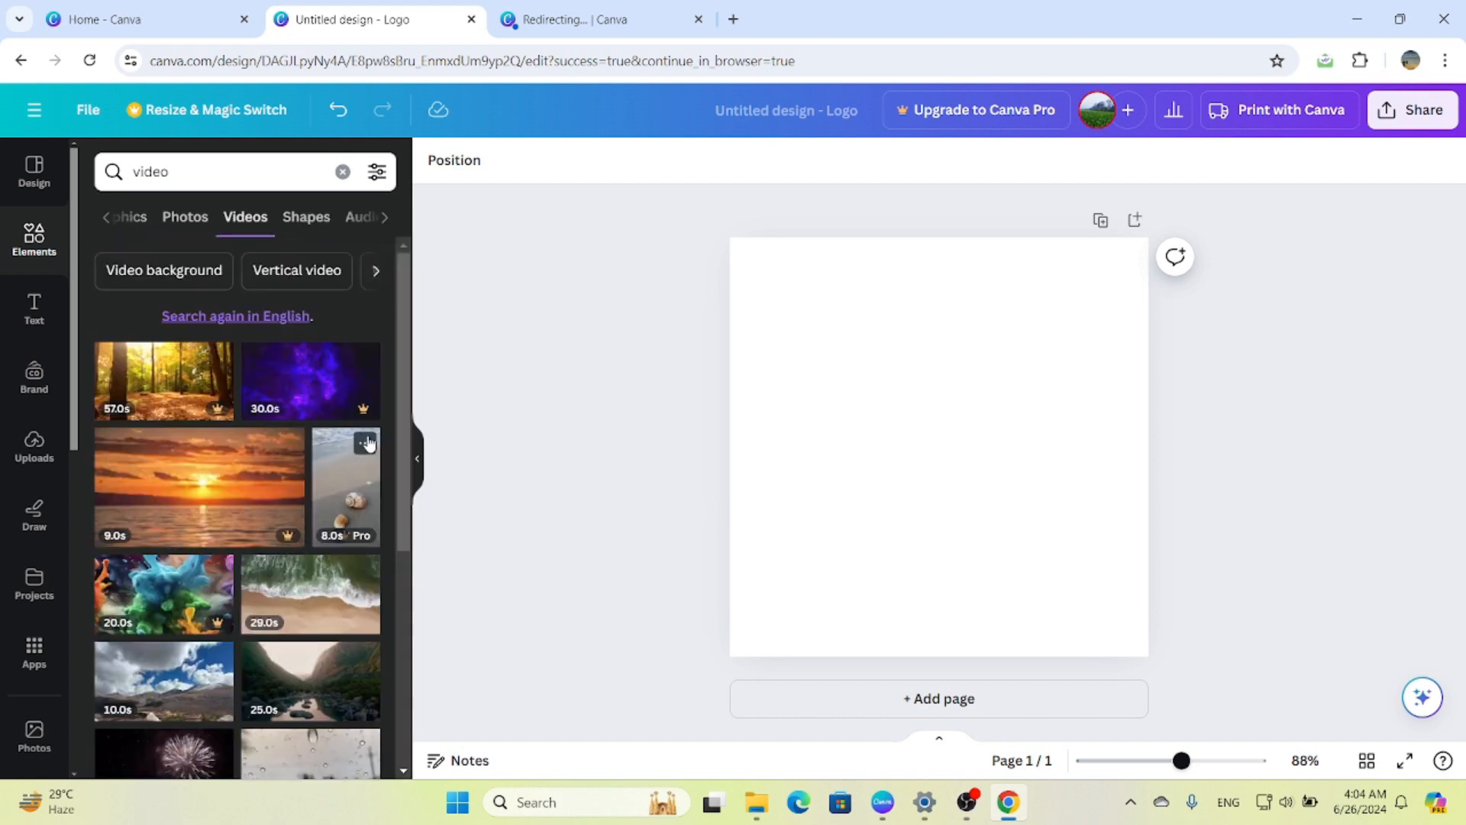
{"action": "left_click", "coordinate": [305, 701]}
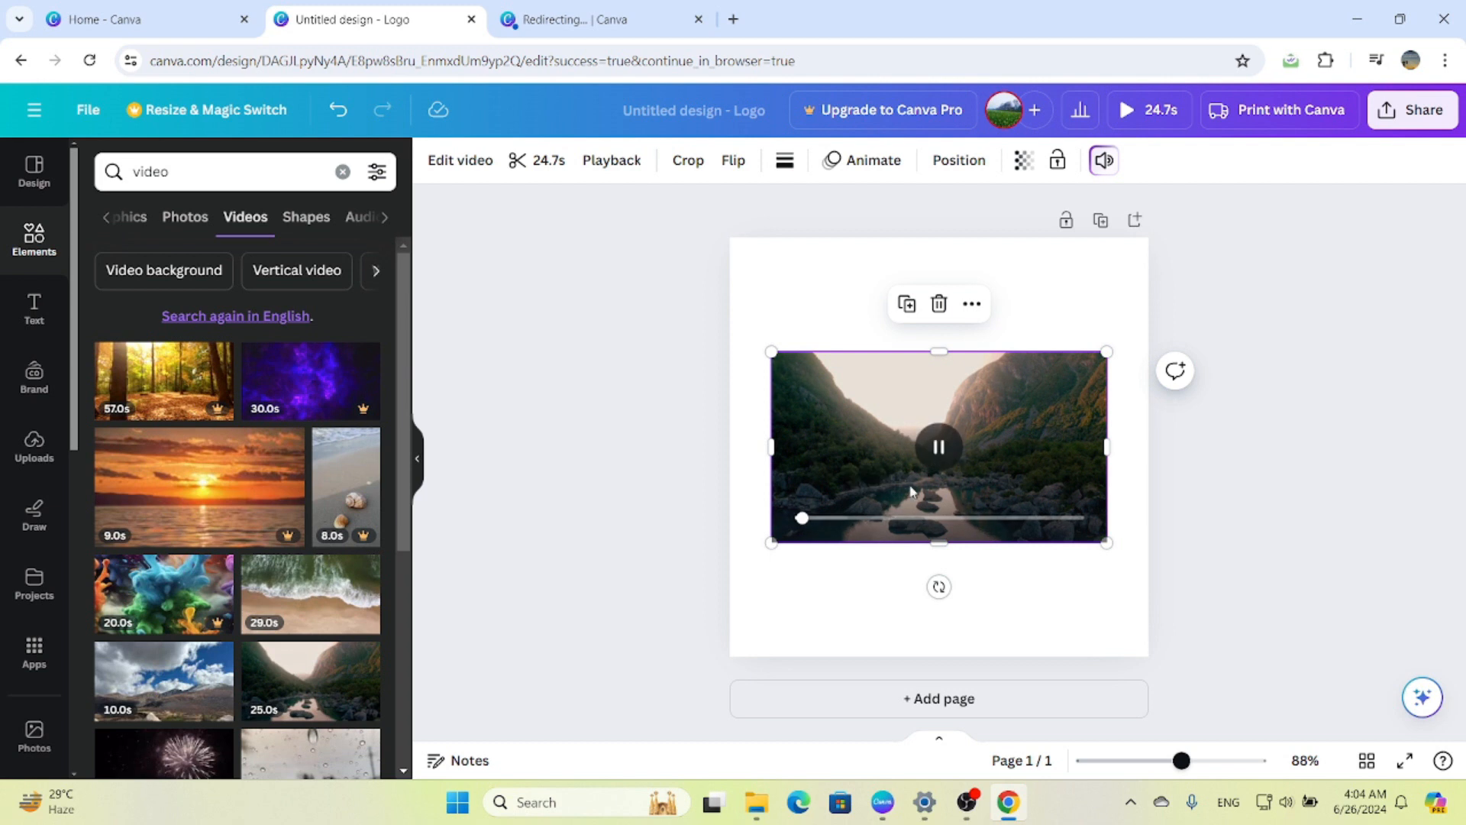
{"action": "left_click", "coordinate": [938, 303]}
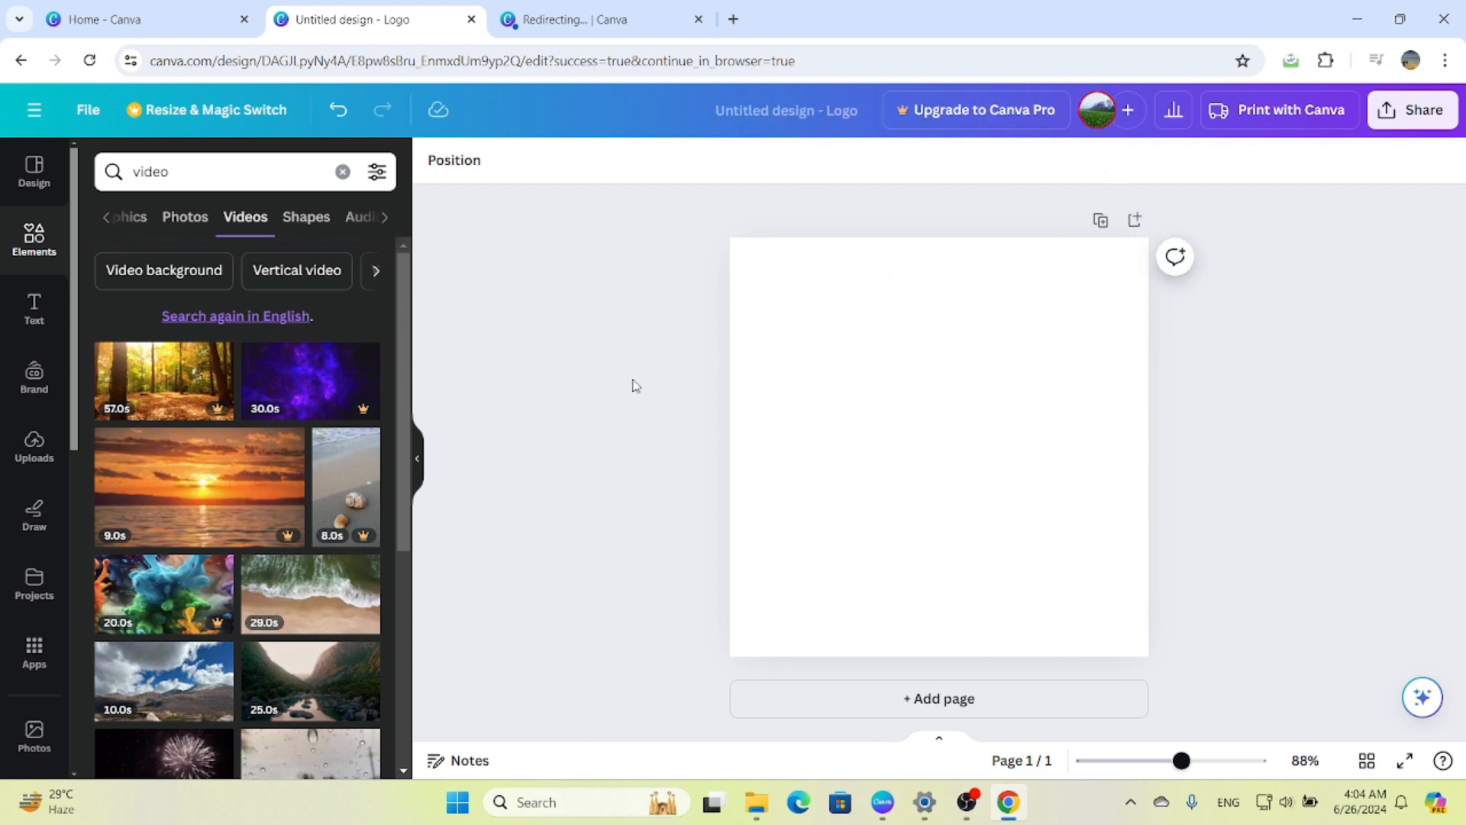
Step: Add the 10-second cloudy mountain clip to the page and try the High, Medium and Low video playback quality settings
{"action": "left_click", "coordinate": [143, 667]}
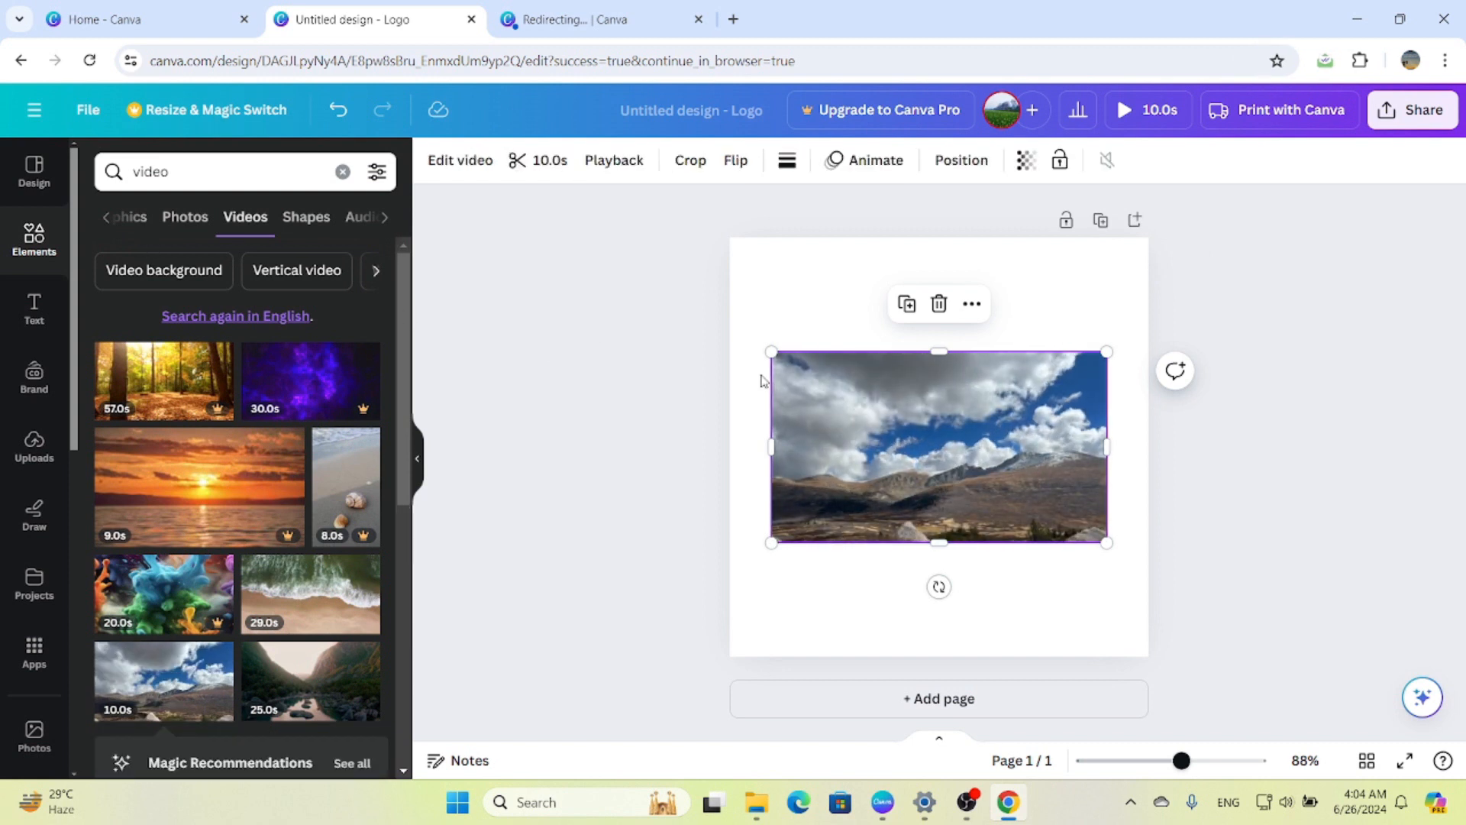
{"action": "left_click", "coordinate": [88, 109]}
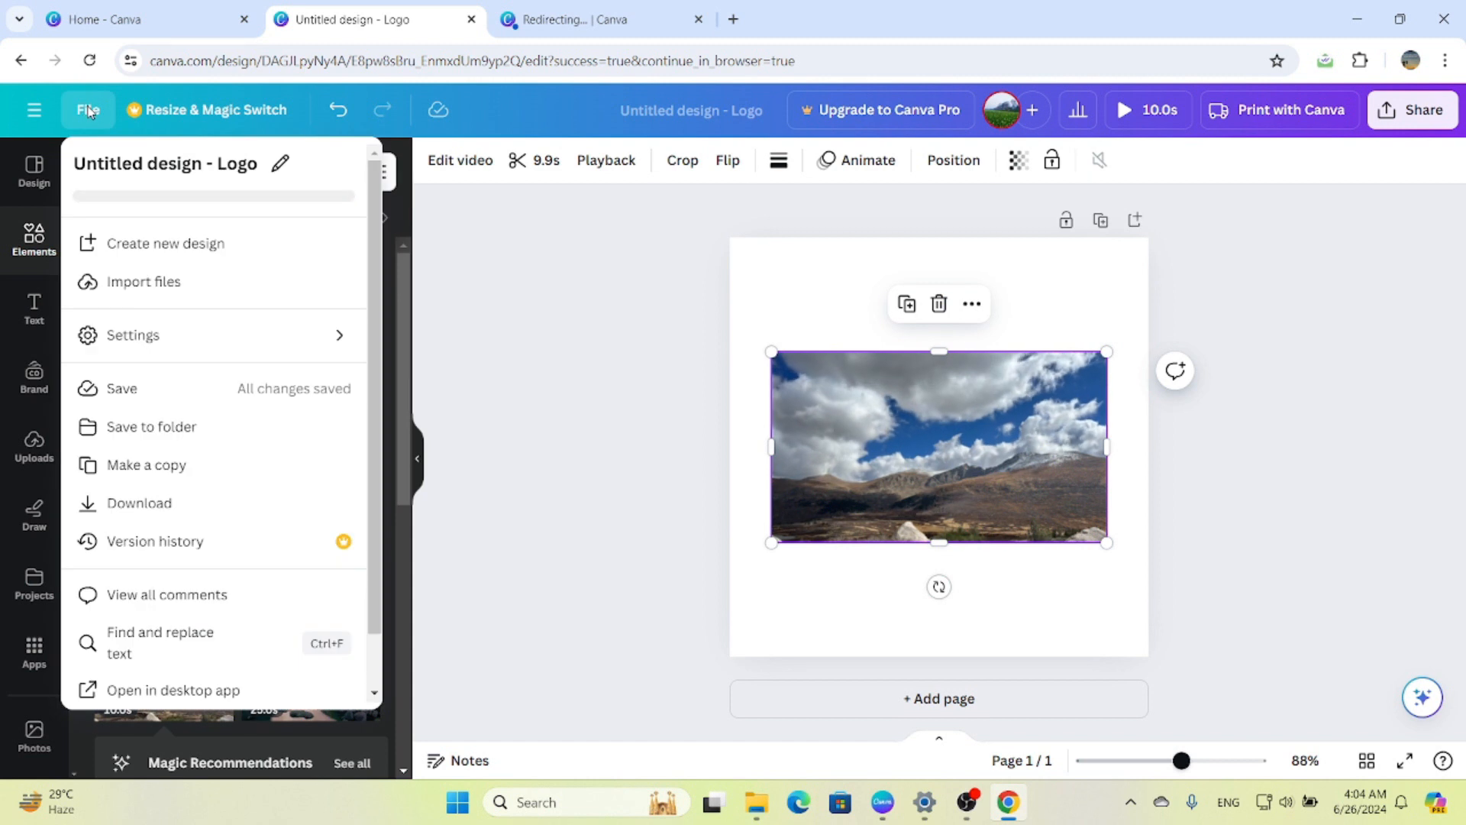
{"action": "mouse_move", "coordinate": [304, 346]}
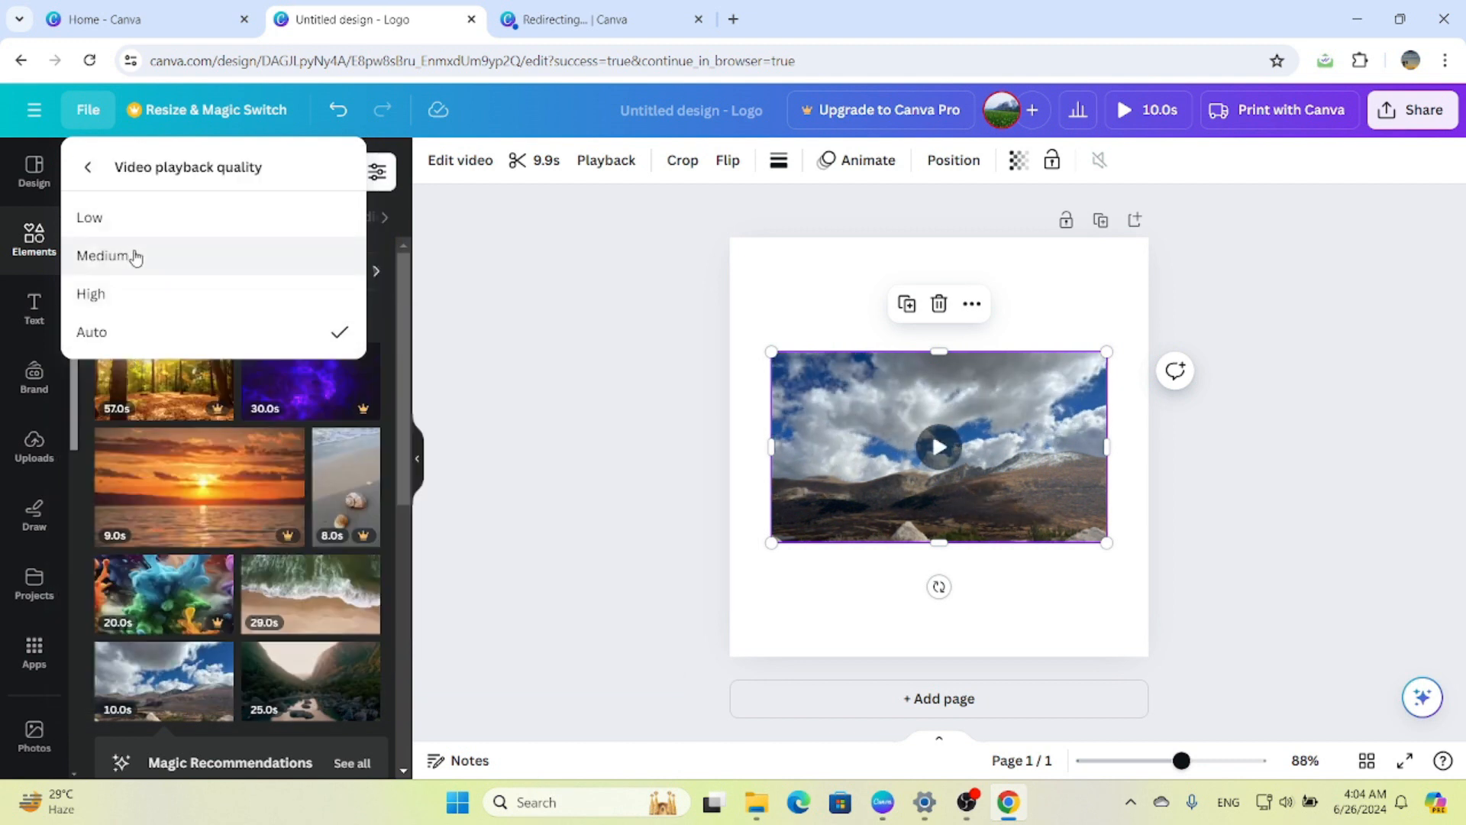
{"action": "left_click", "coordinate": [119, 300]}
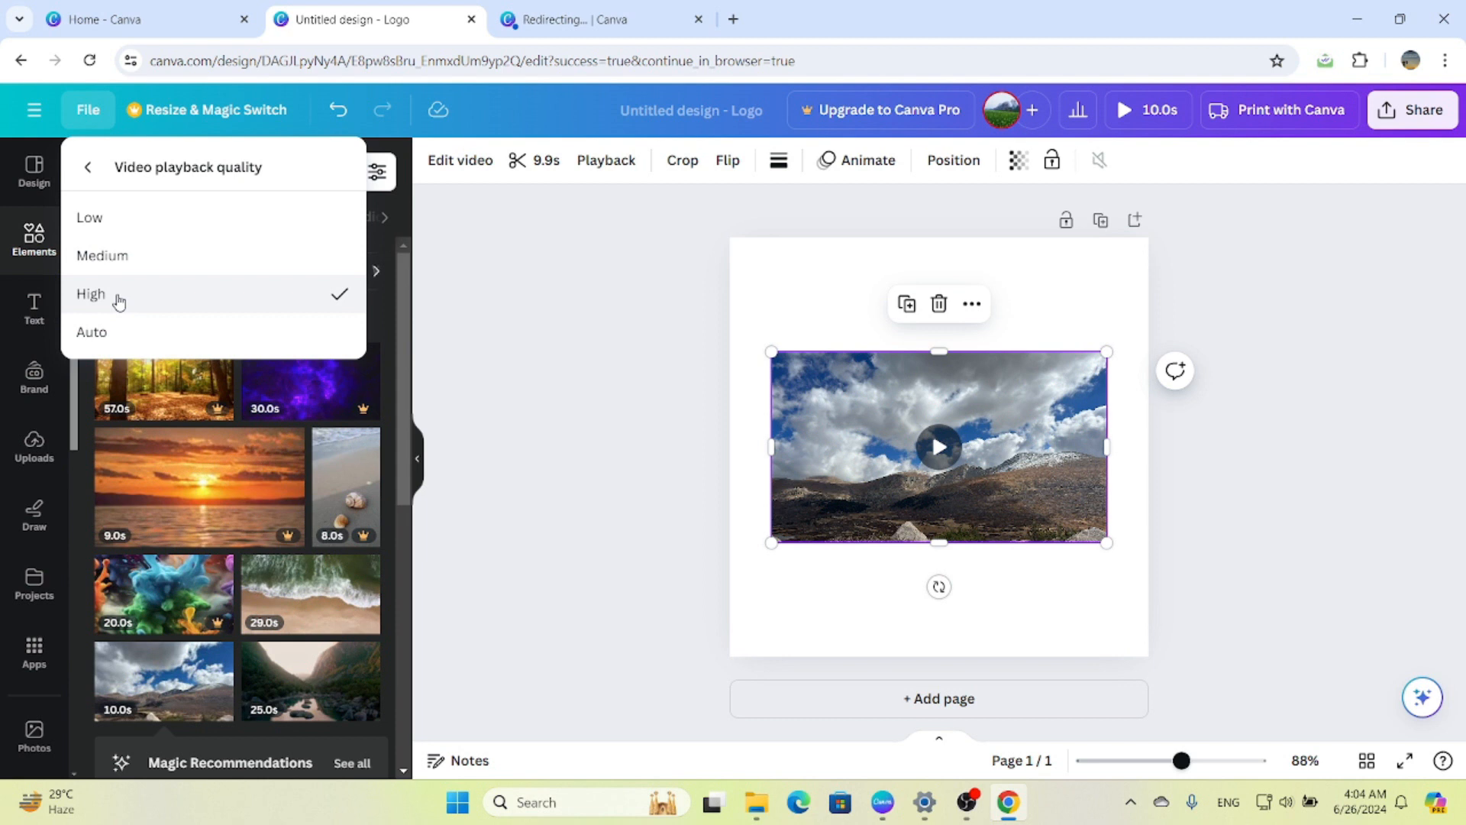
{"action": "left_click", "coordinate": [131, 257]}
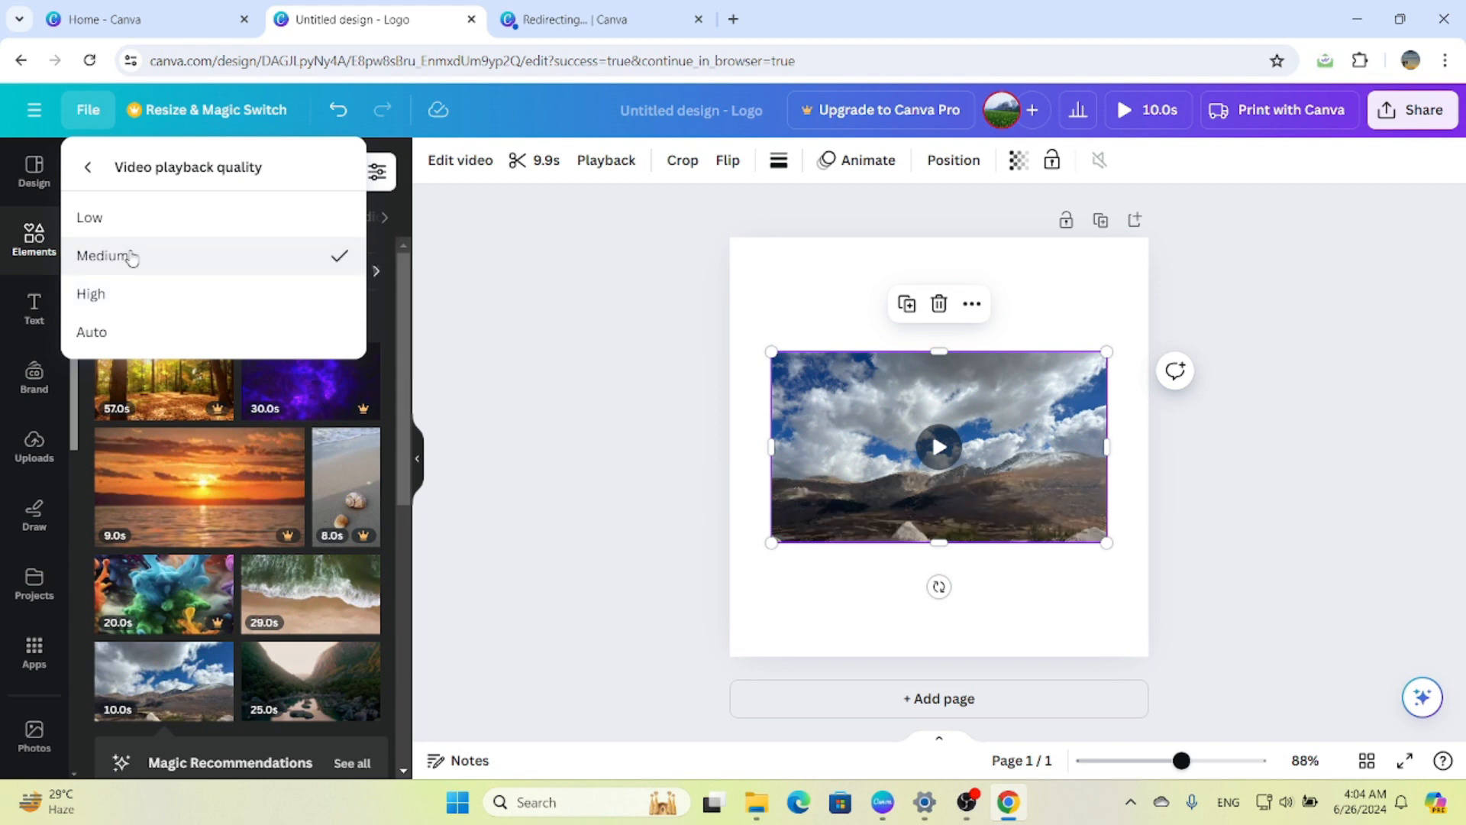
{"action": "left_click", "coordinate": [150, 221]}
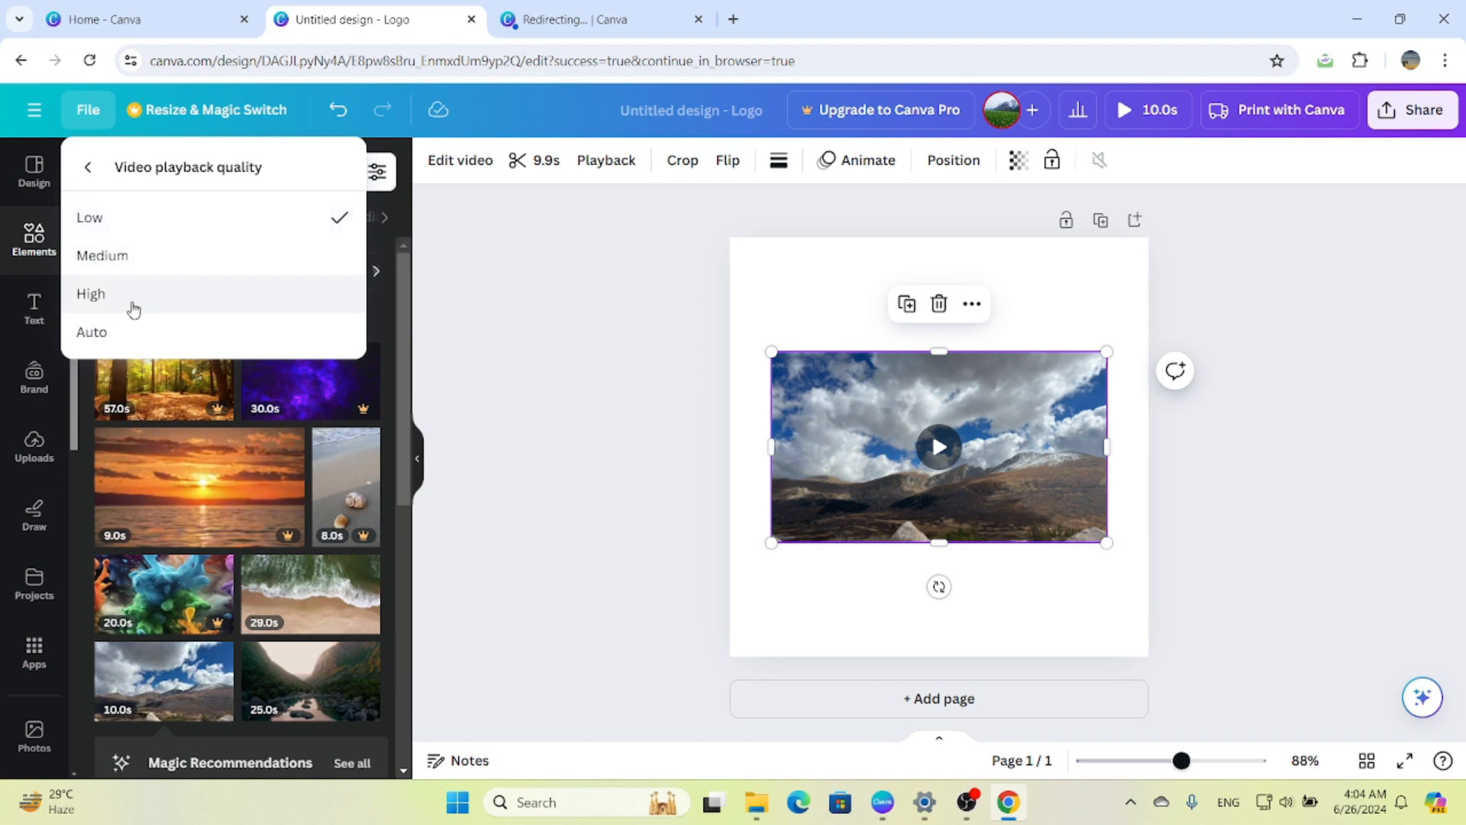
Step: Play the mountain clip on the page at Low playback quality and pause it
{"action": "left_click", "coordinate": [939, 451]}
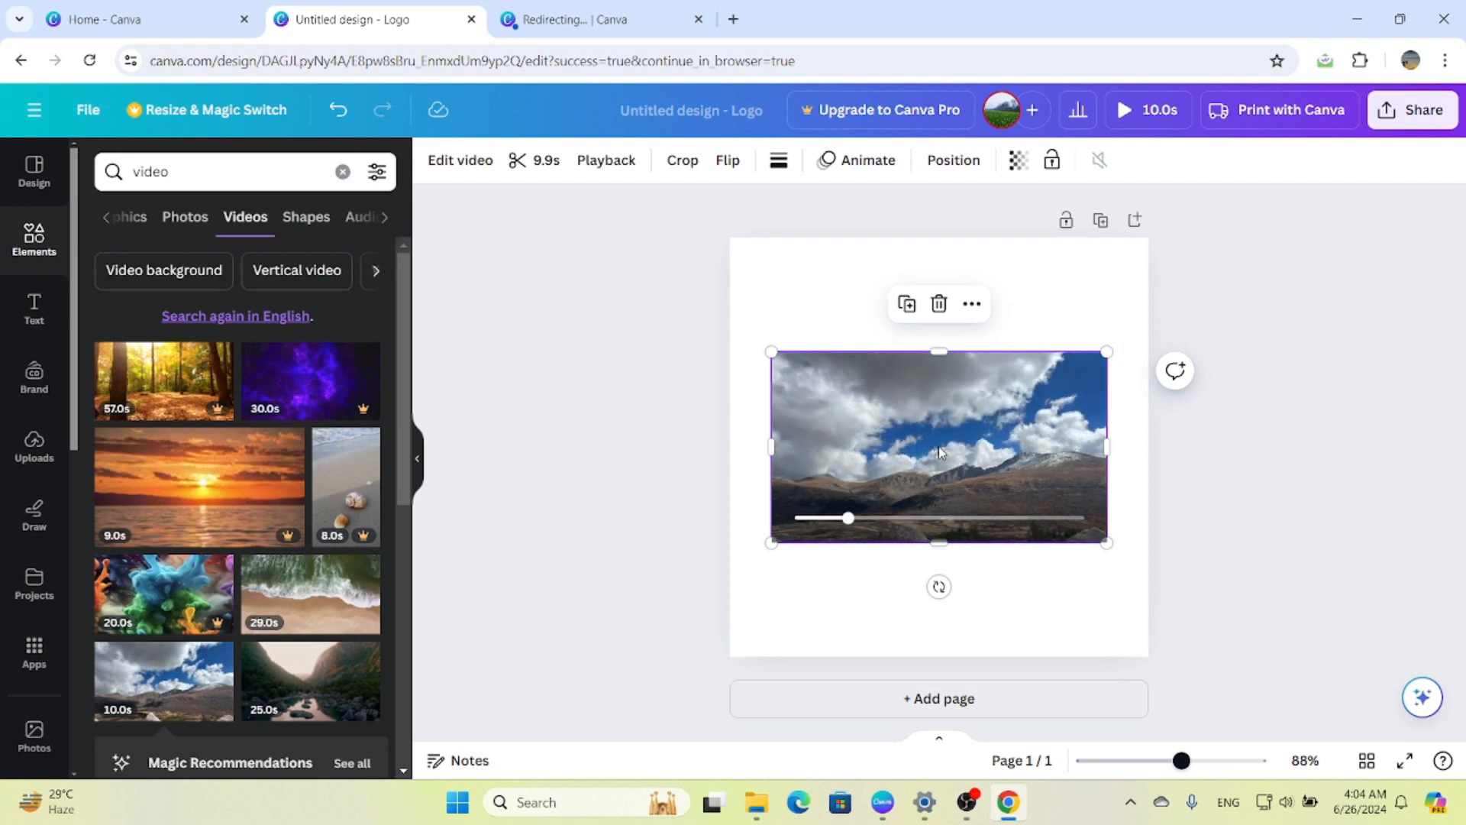
{"action": "left_click", "coordinate": [937, 446]}
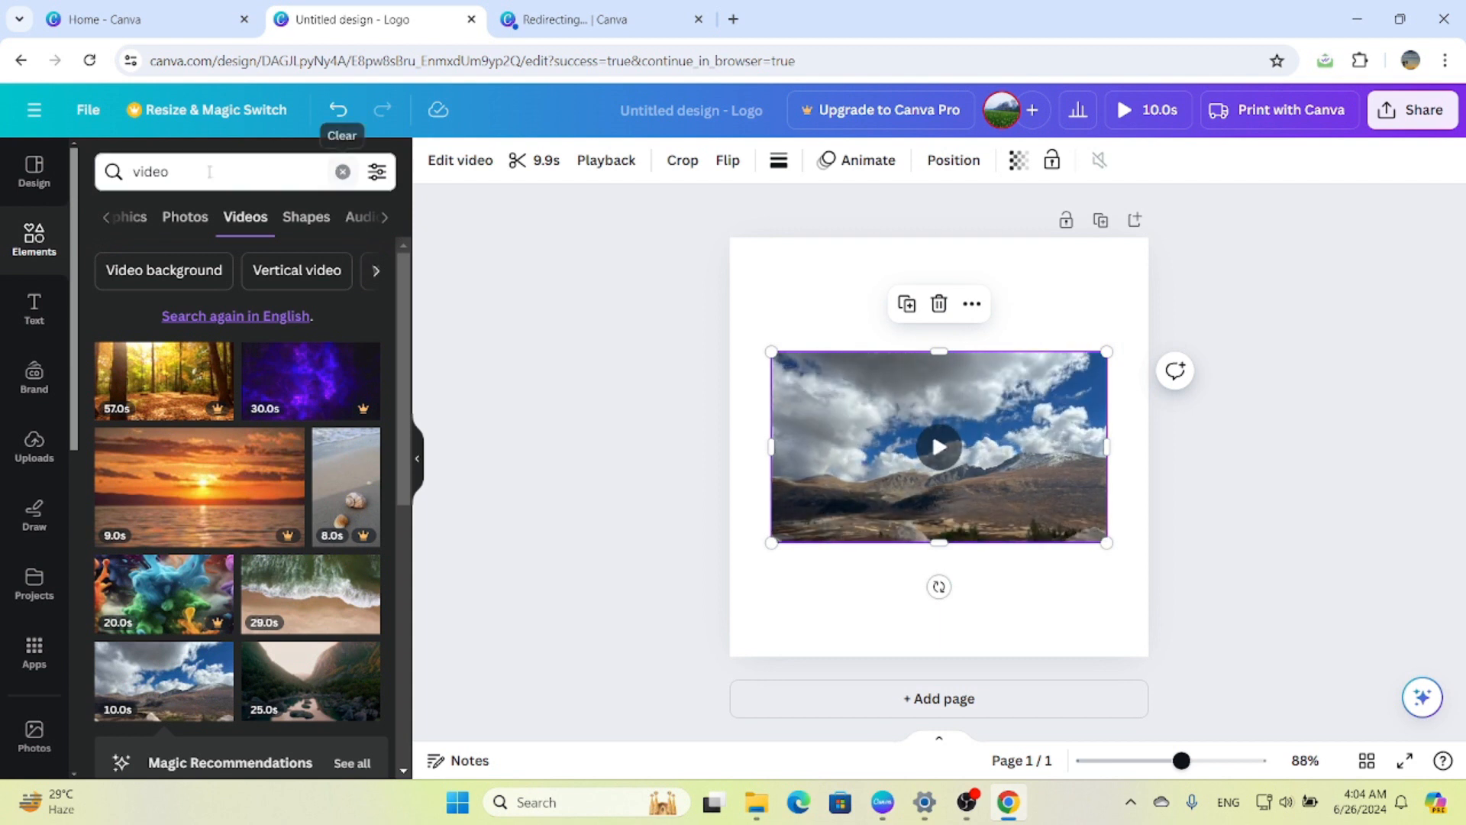
{"action": "left_click", "coordinate": [34, 111]}
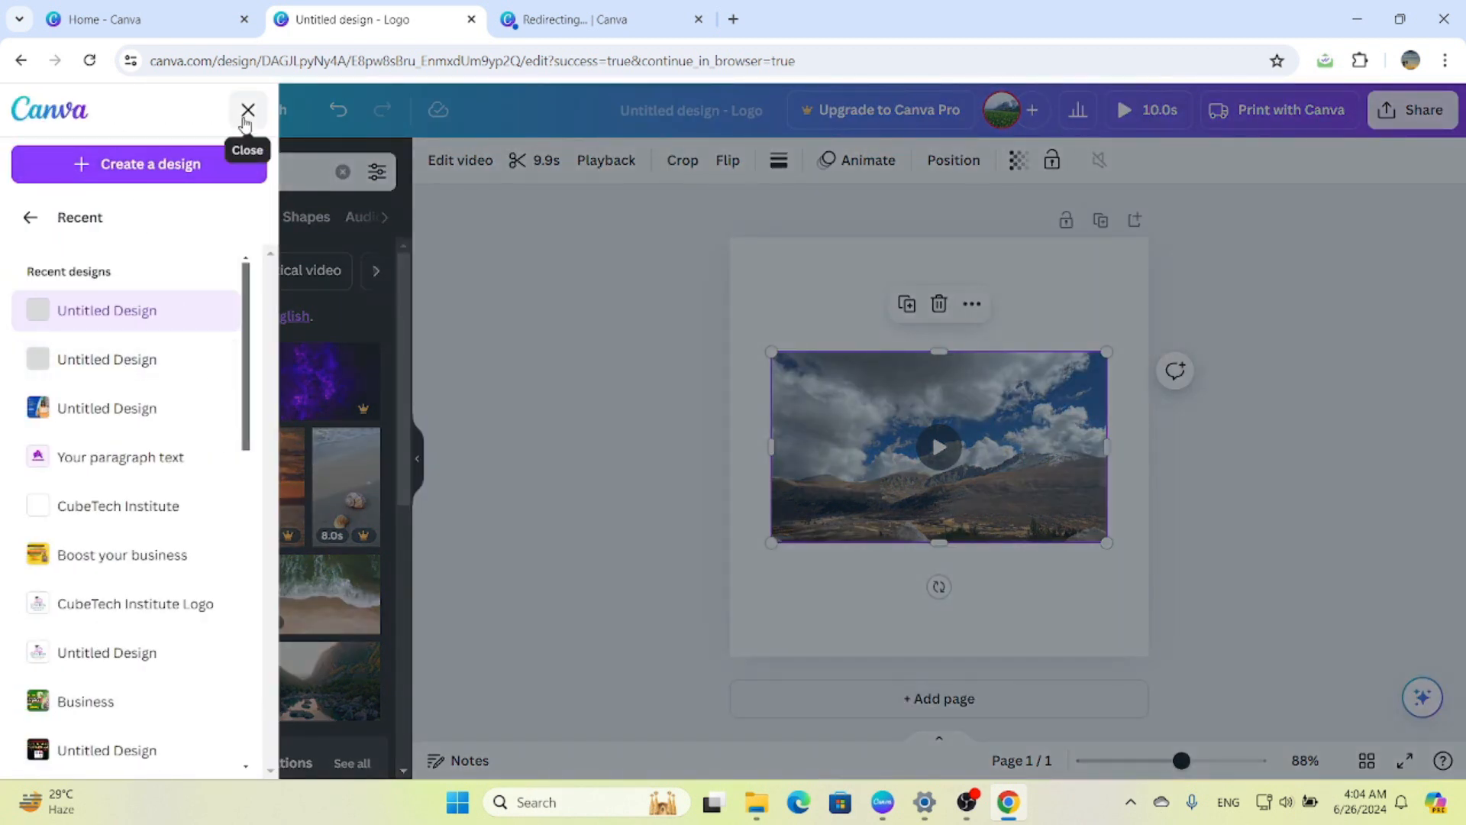
{"action": "left_click", "coordinate": [247, 111]}
Step: Set the design's video playback quality to High
{"action": "left_click", "coordinate": [95, 122]}
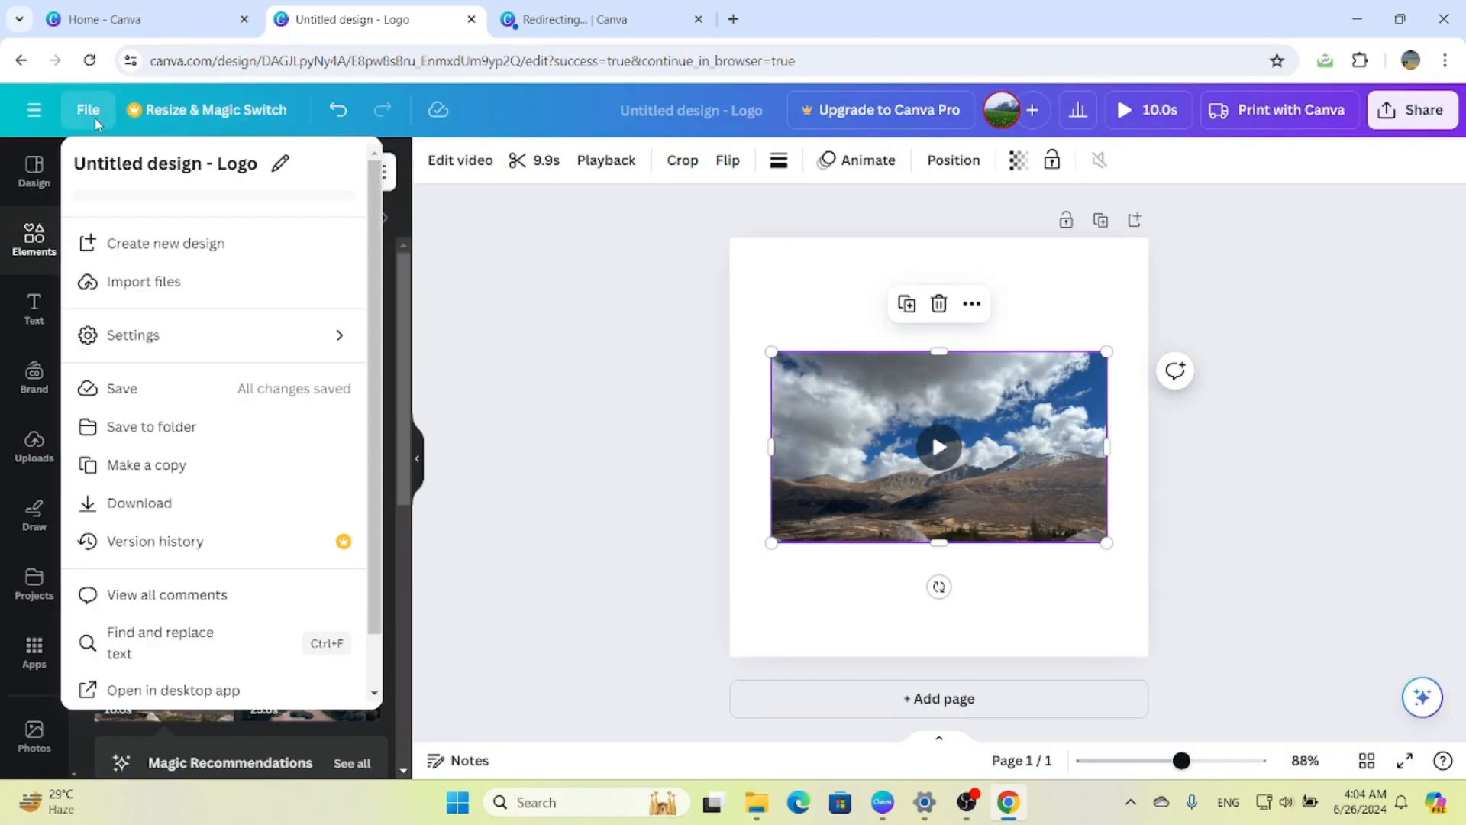
{"action": "mouse_move", "coordinate": [259, 343]}
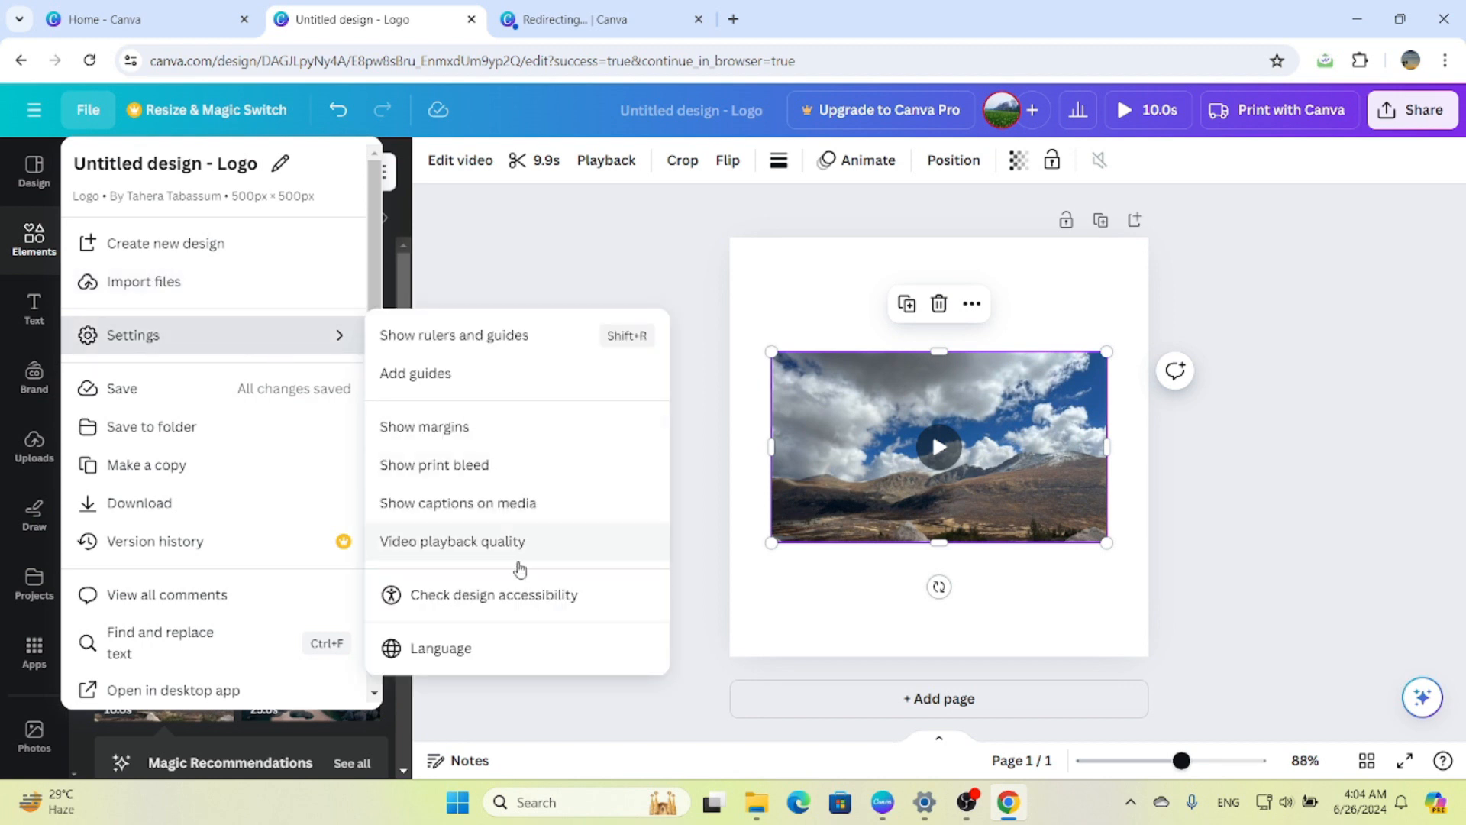
{"action": "left_click", "coordinate": [485, 542]}
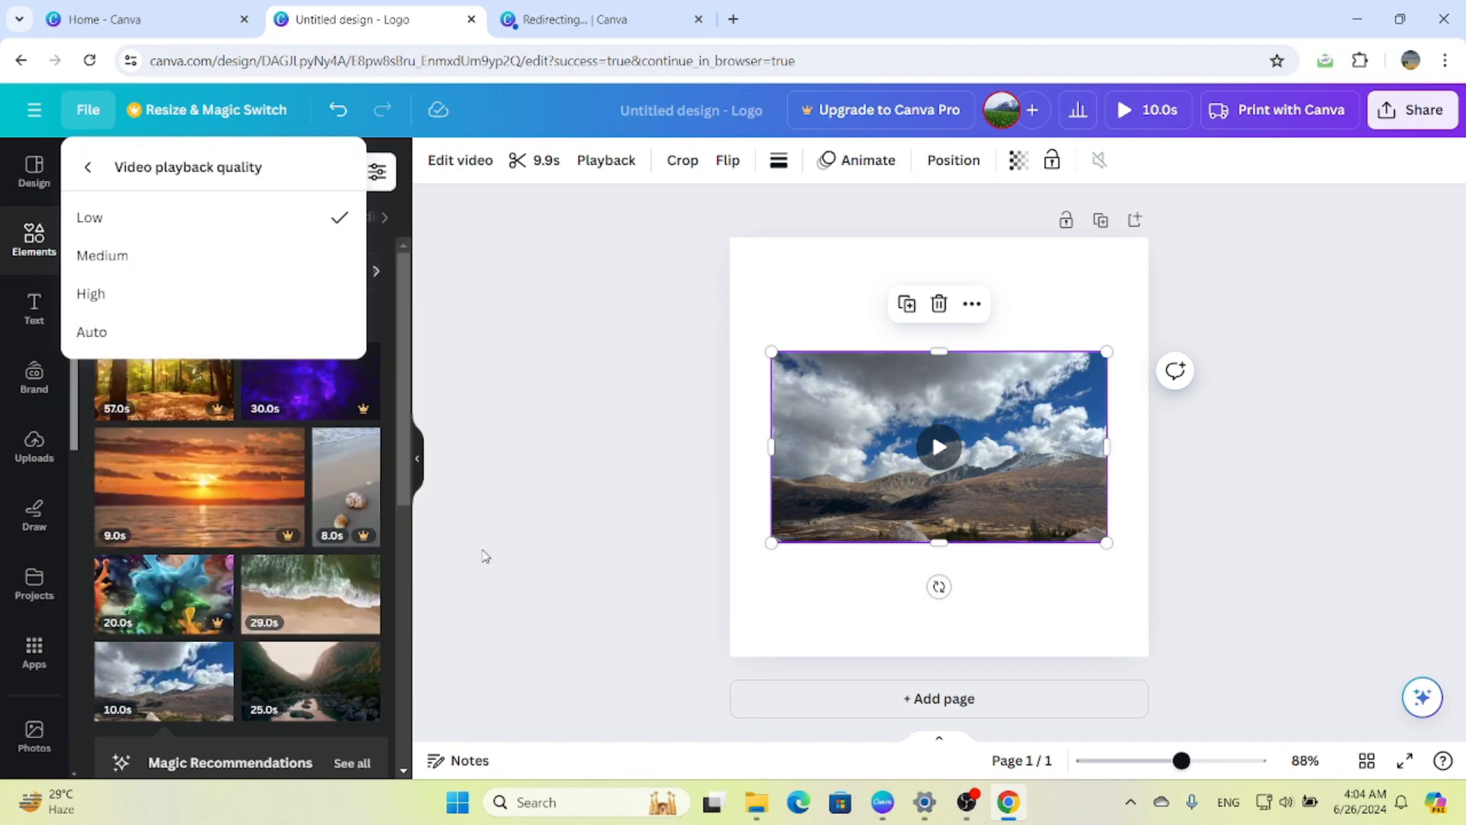
{"action": "left_click", "coordinate": [193, 300]}
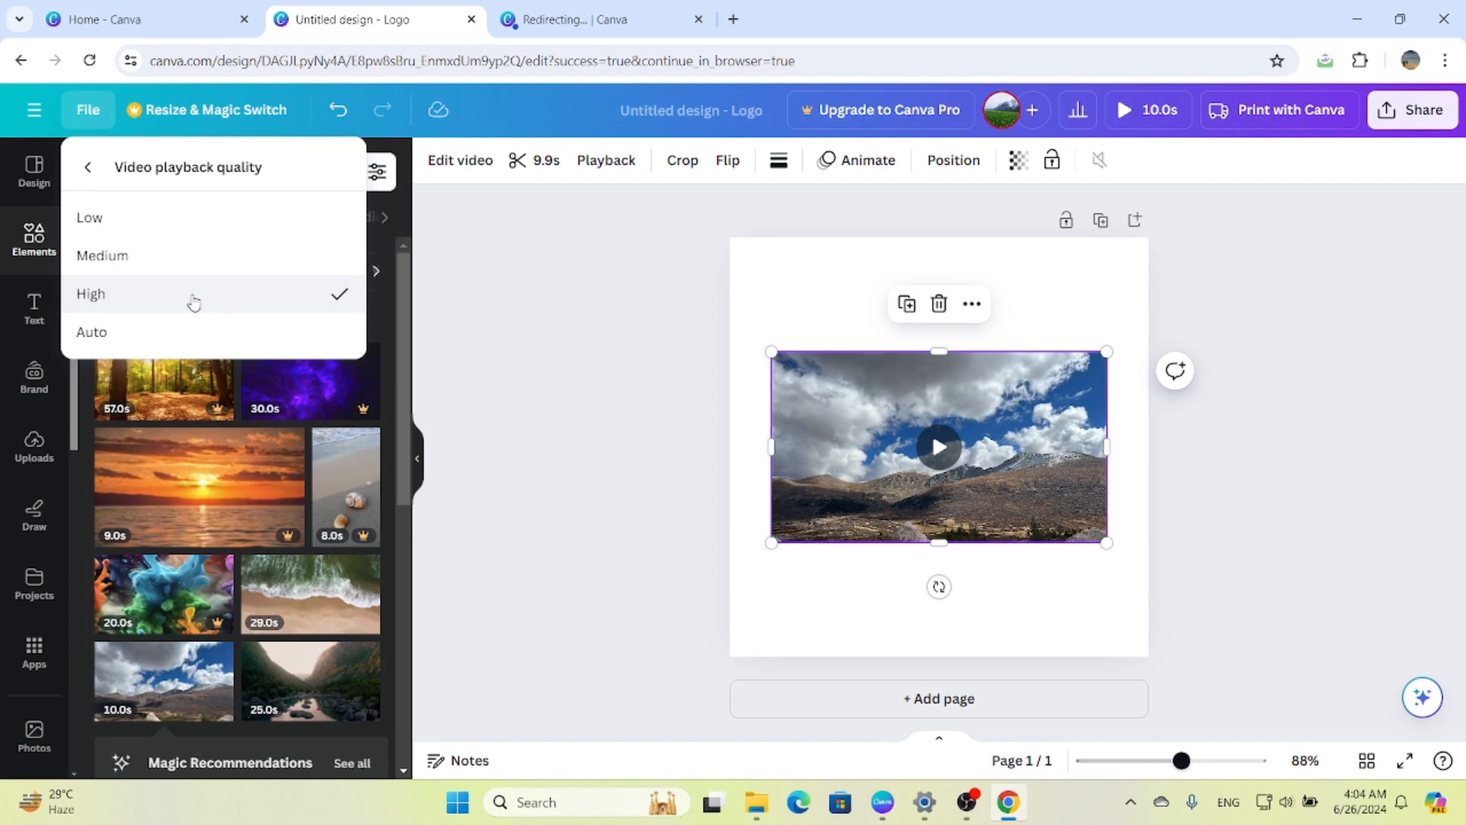
Step: Play the mountain clip at High playback quality, pause it and delete it from the page
{"action": "left_click", "coordinate": [938, 448]}
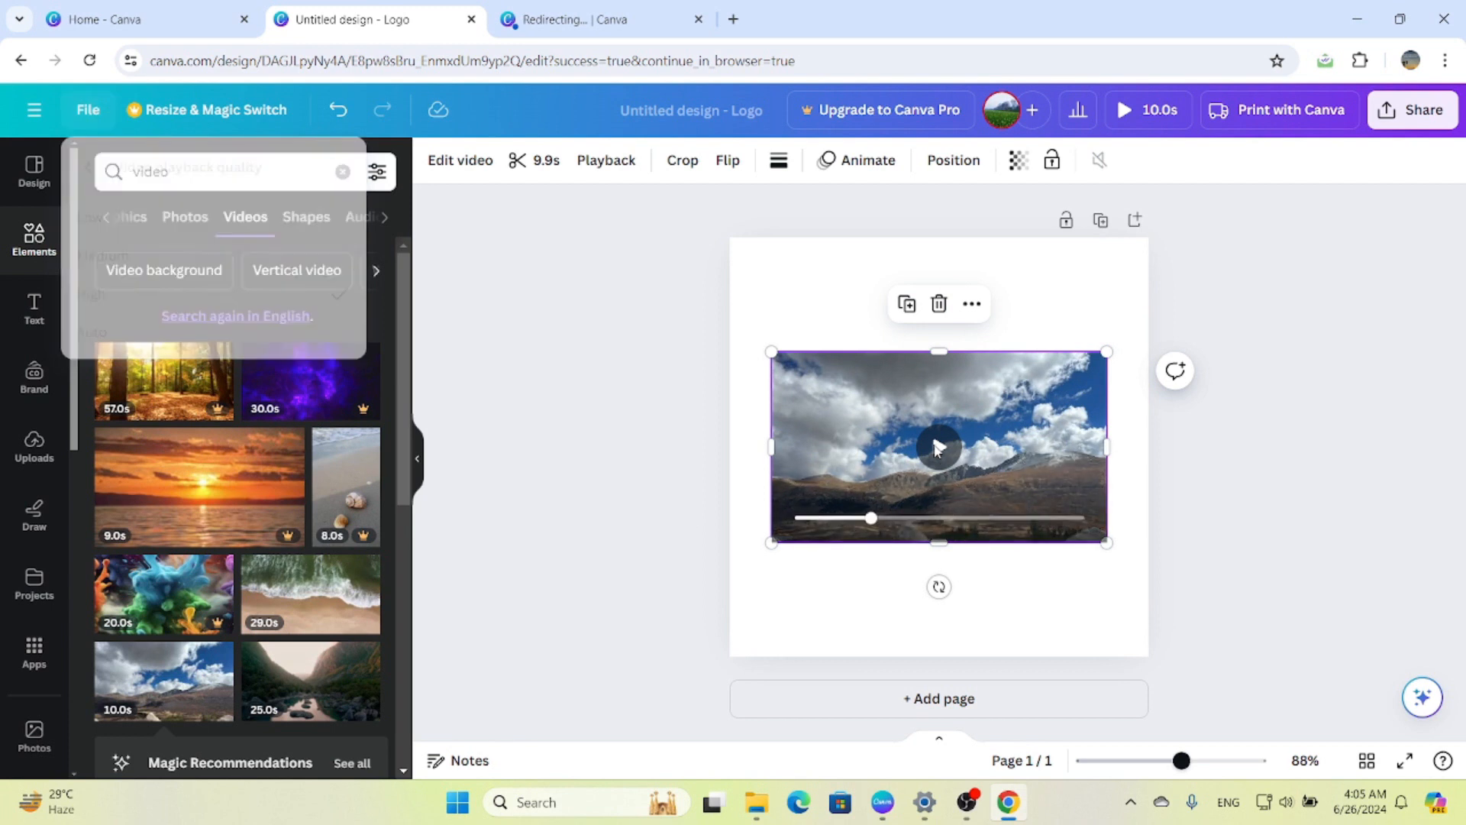
{"action": "left_click", "coordinate": [938, 449]}
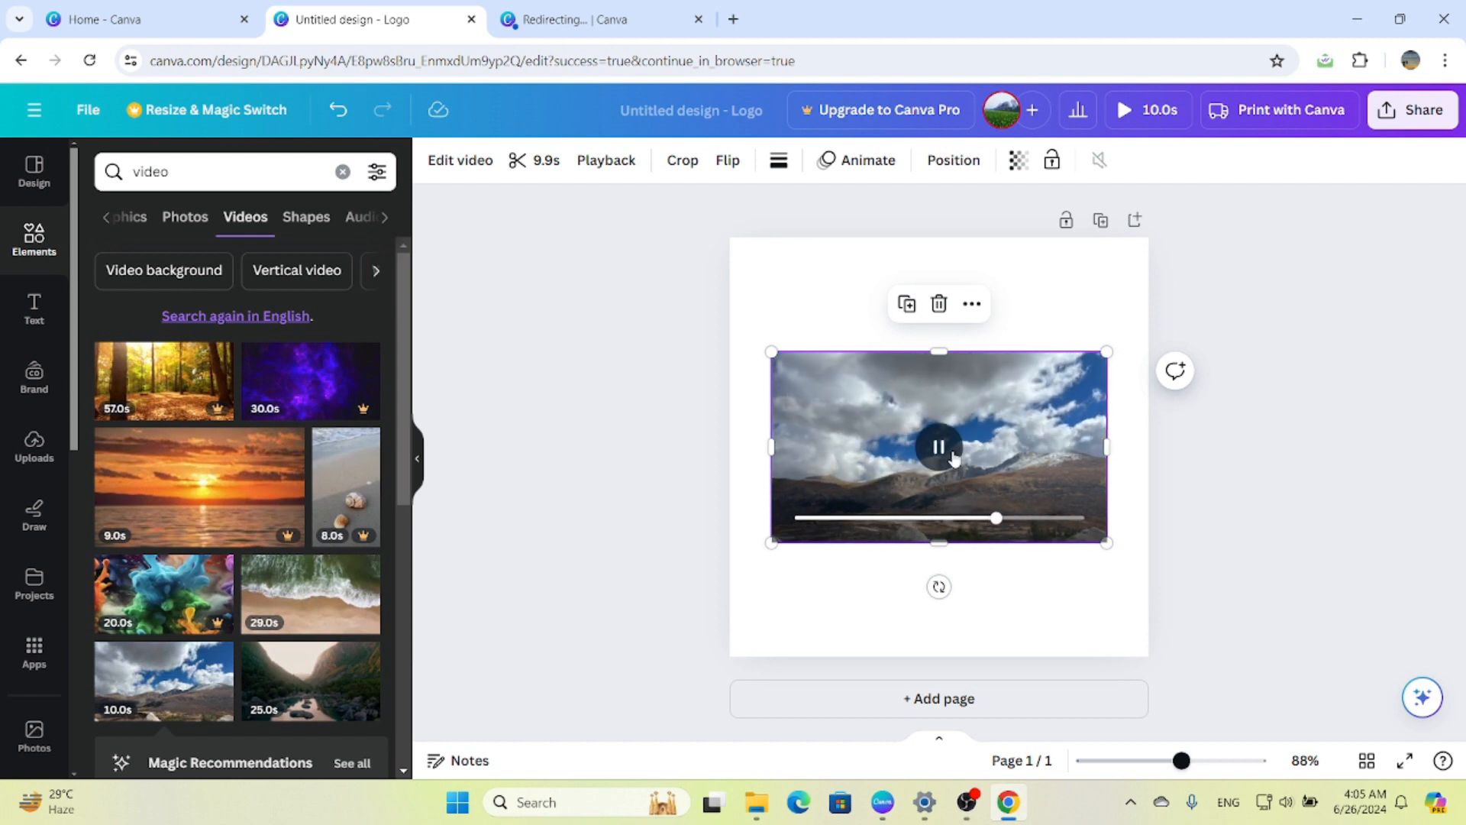
{"action": "left_click", "coordinate": [949, 454]}
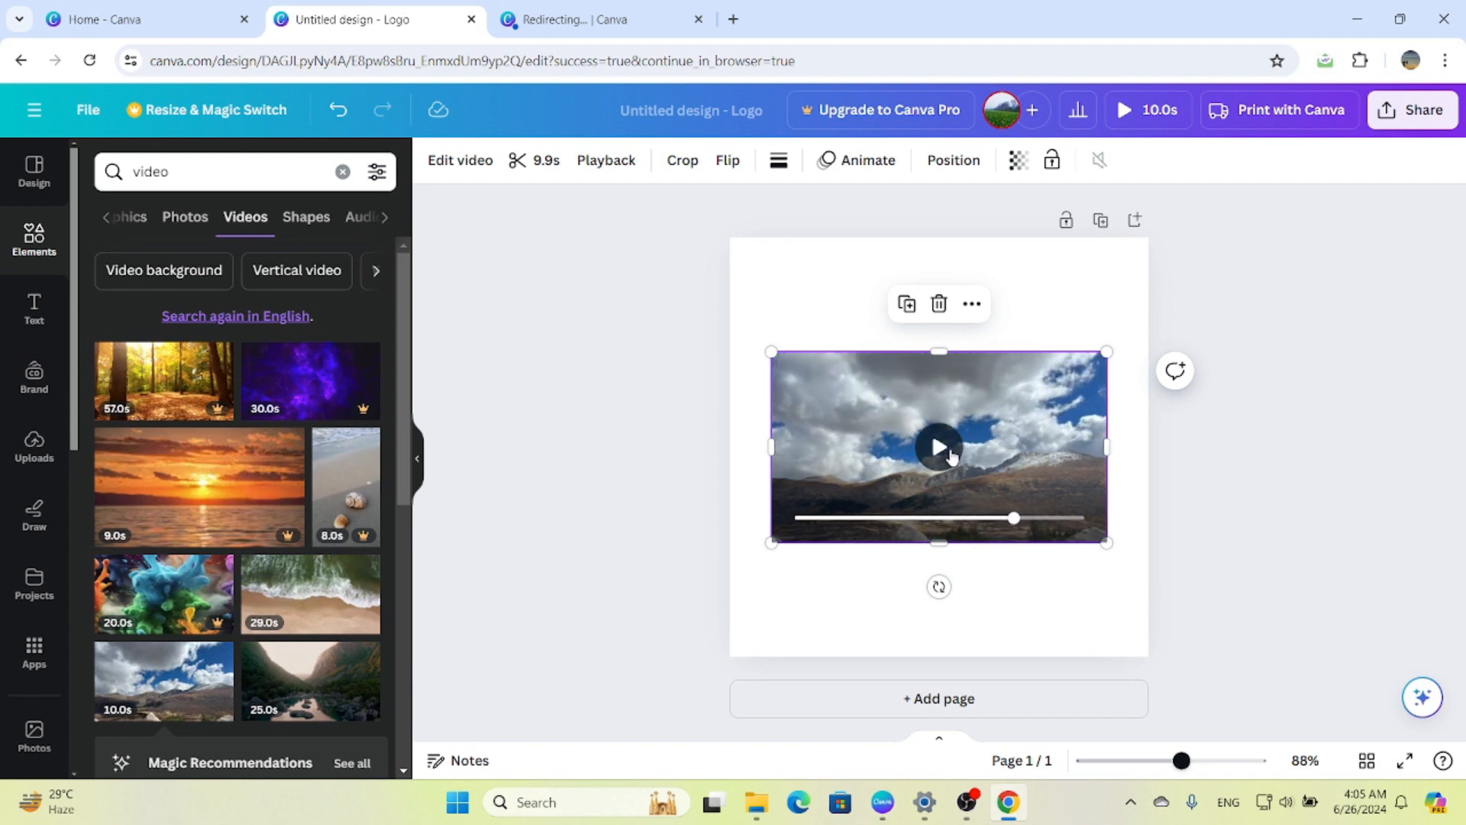
{"action": "left_click", "coordinate": [941, 305]}
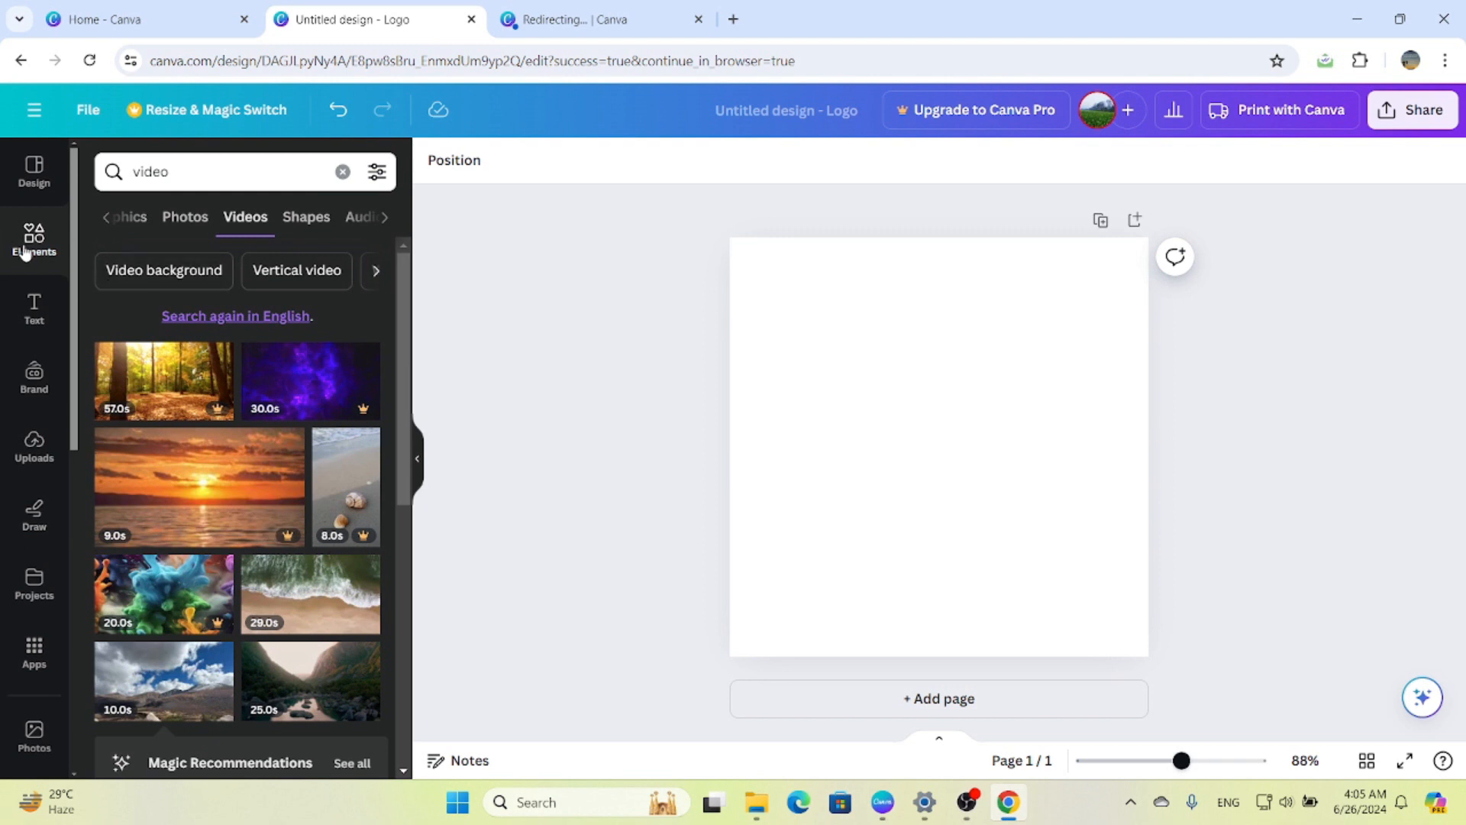
Step: Add the 10-second mountain clip, the 25-second river clip and a heading reading "kkkkko" to the page
{"action": "left_click", "coordinate": [193, 680]}
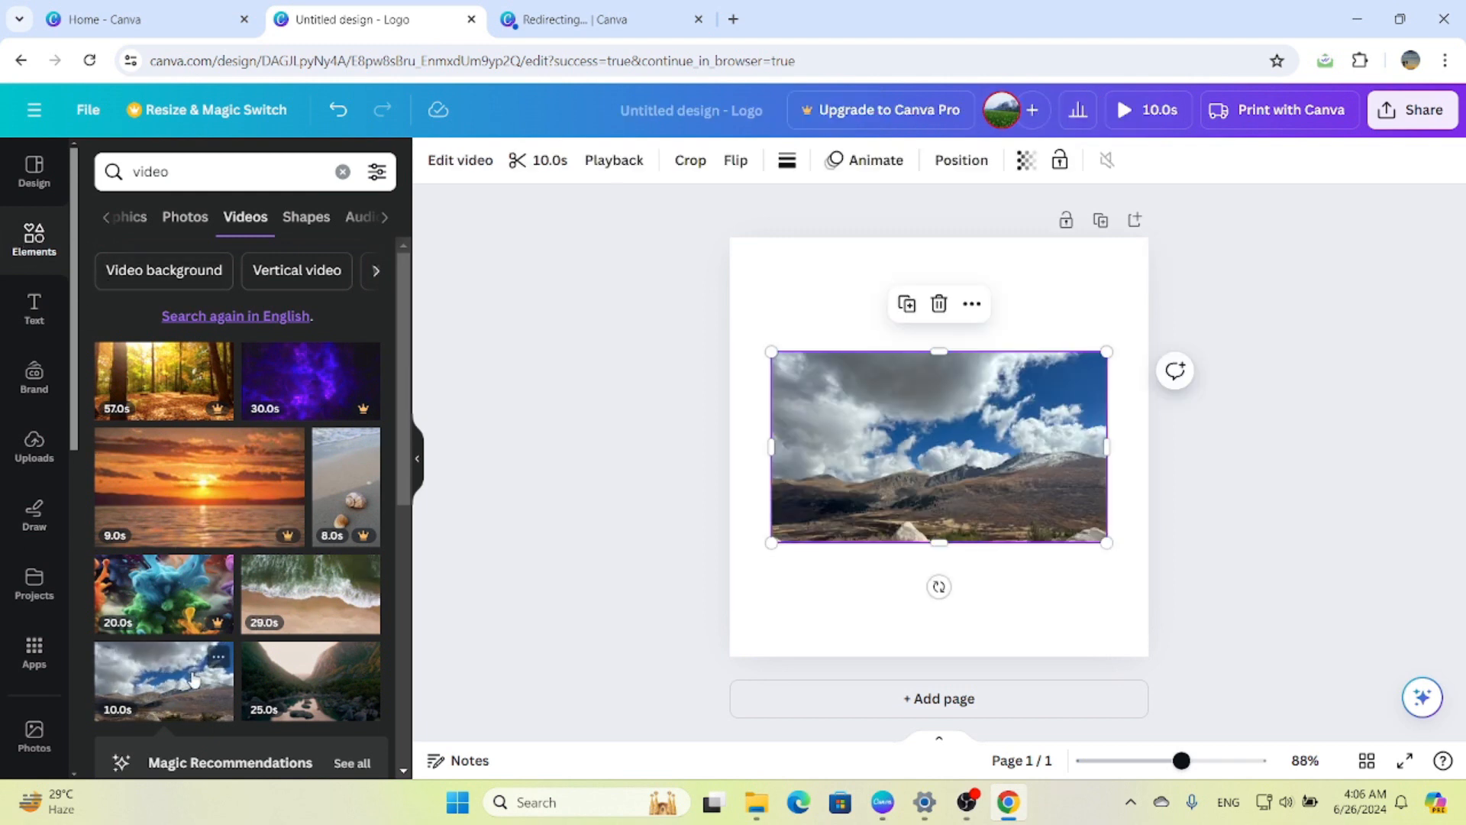
{"action": "left_click", "coordinate": [326, 663]}
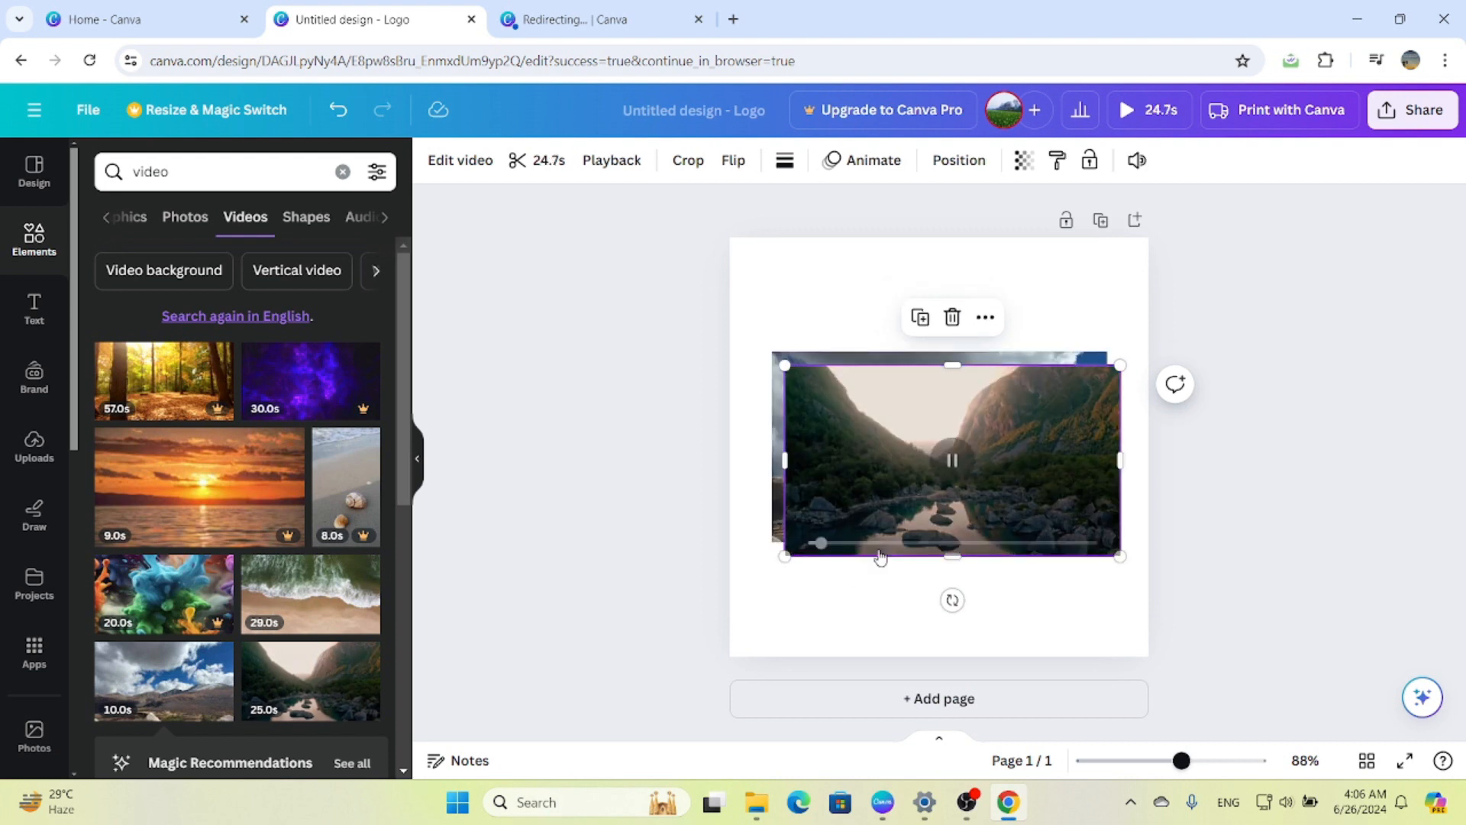
{"action": "left_click", "coordinate": [34, 309]}
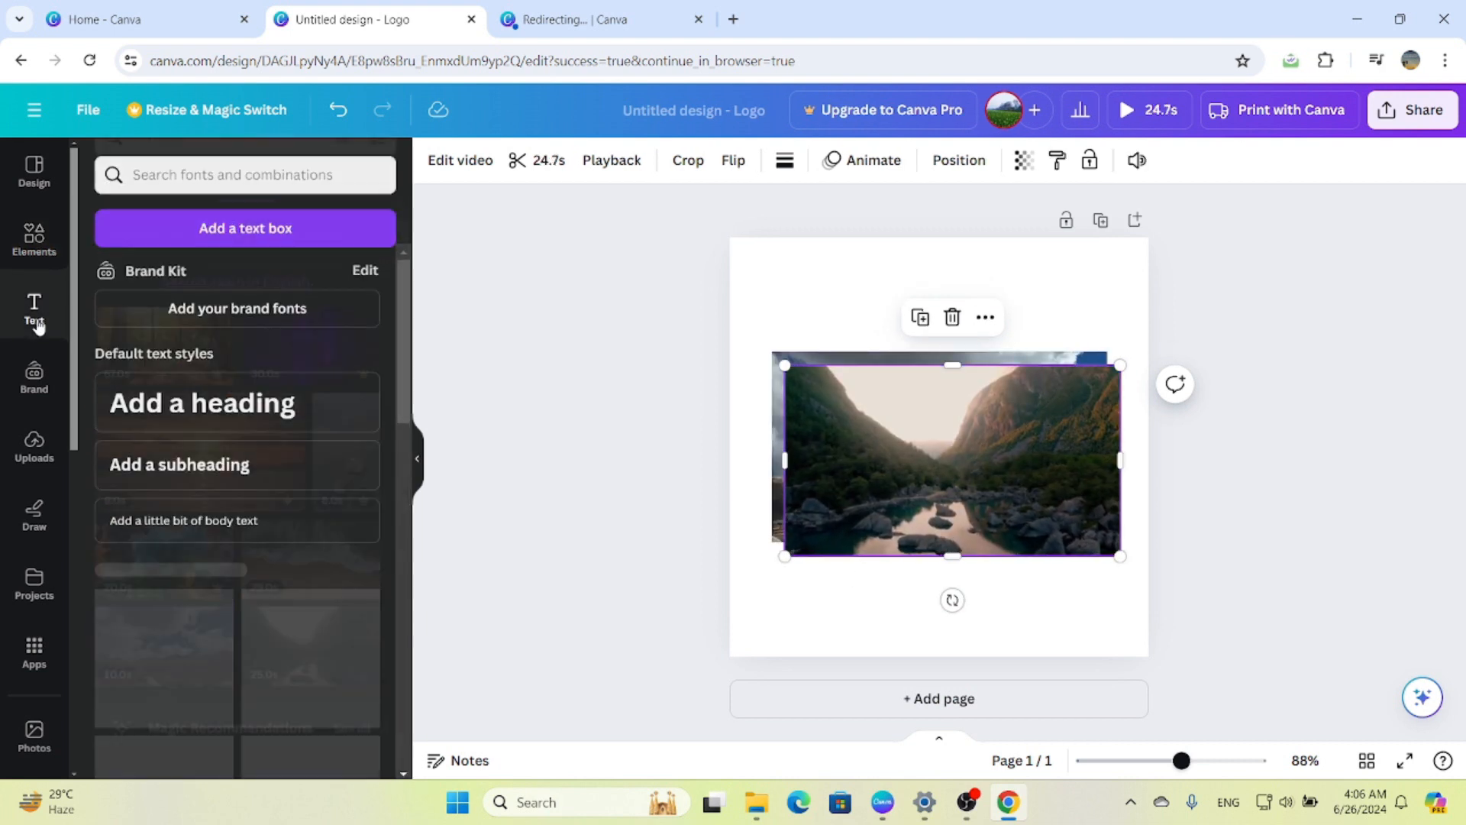
{"action": "left_click", "coordinate": [301, 416]}
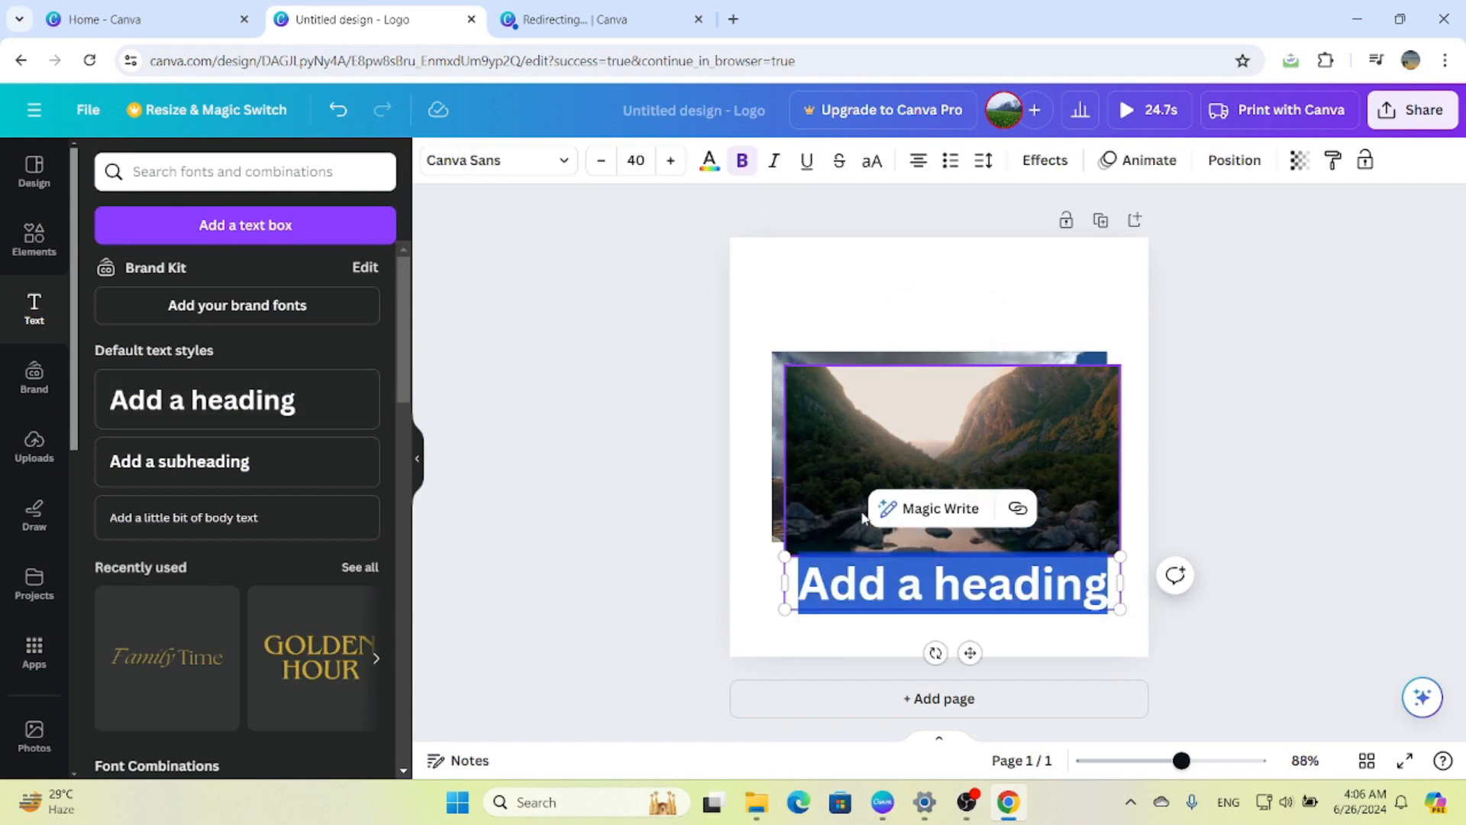
{"action": "type", "text": "kkkkko"}
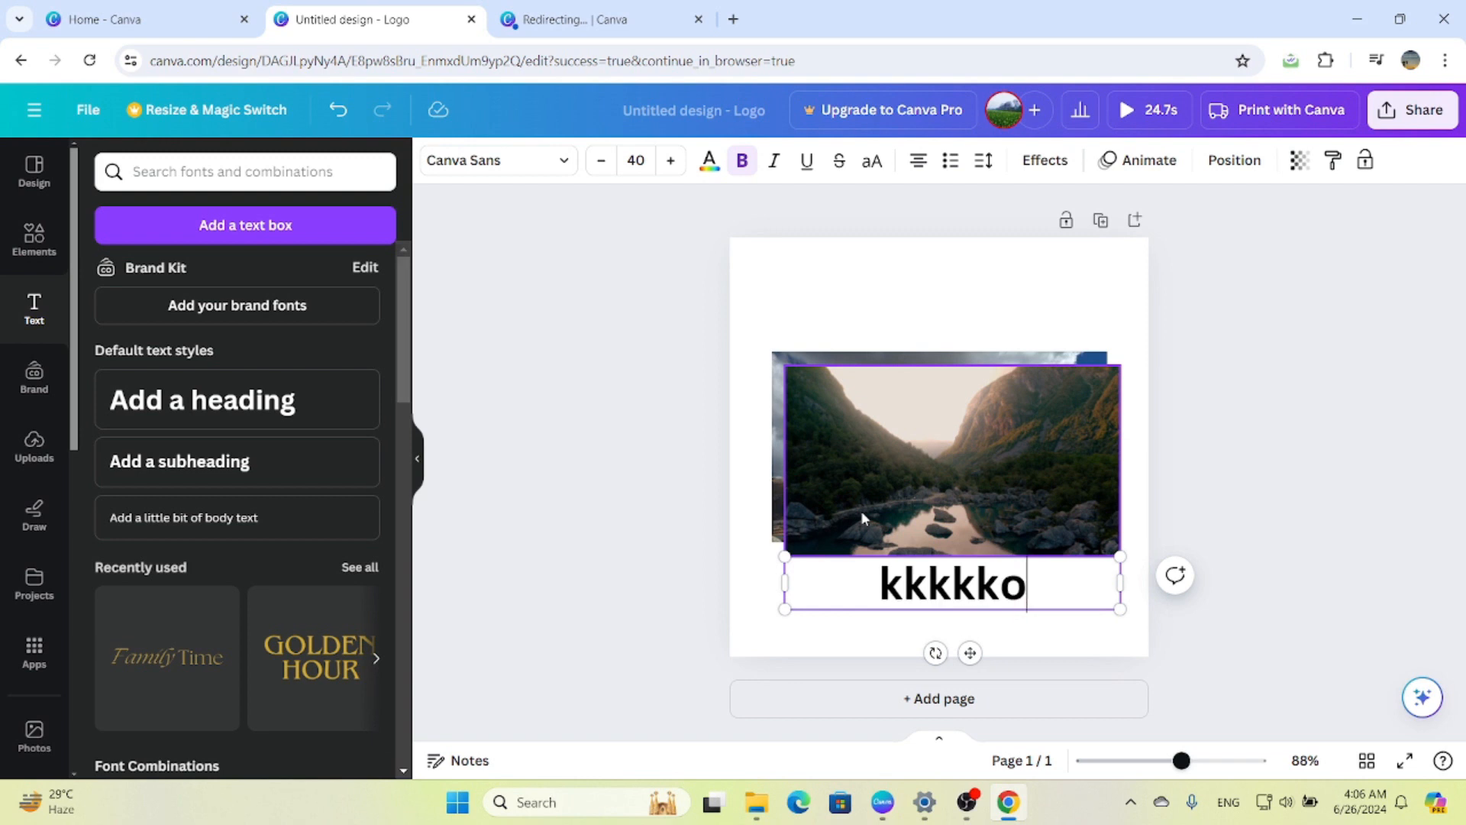
{"action": "left_click", "coordinate": [926, 298]}
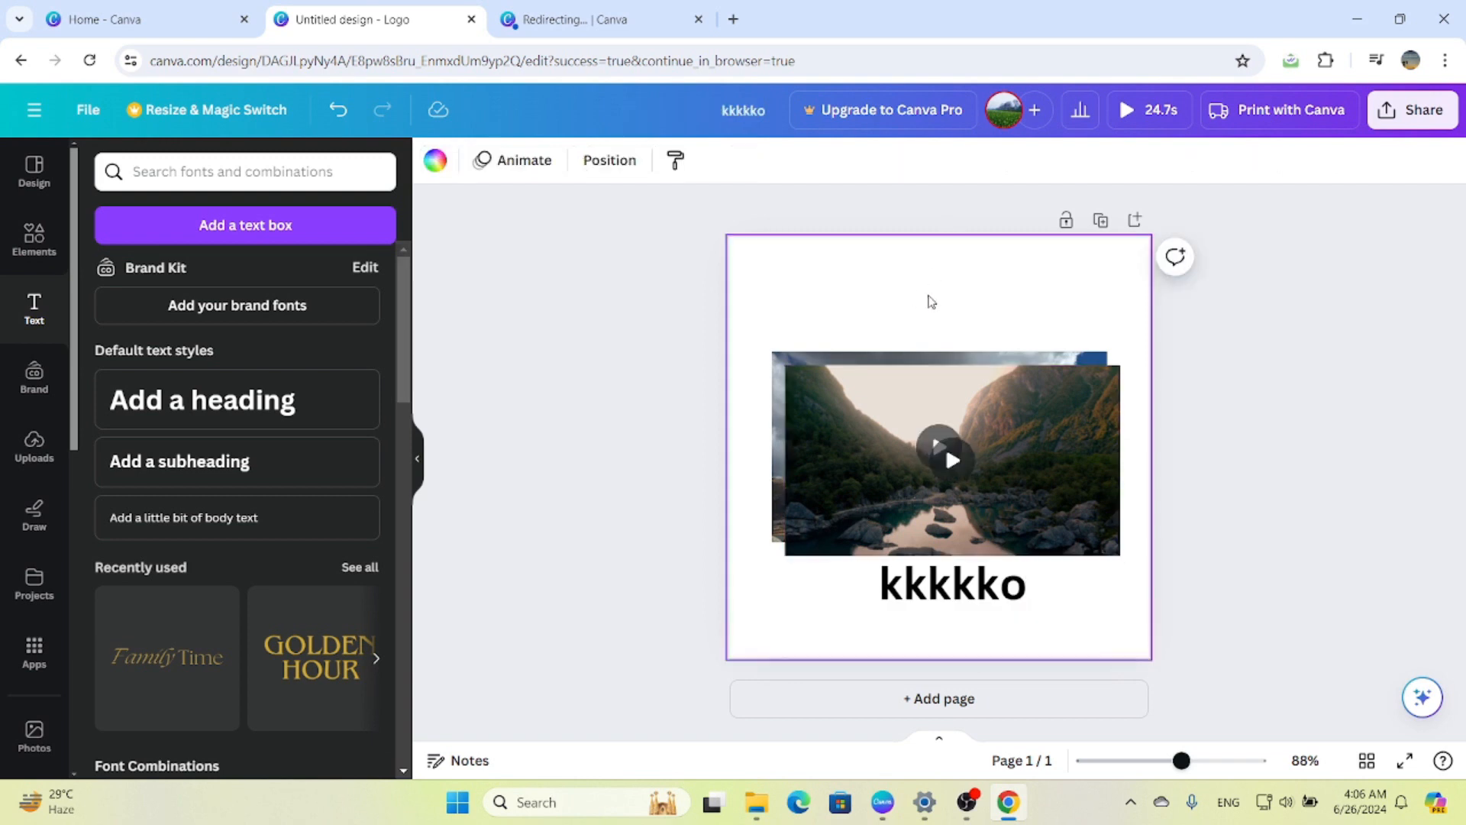
Step: Increase the heading's font size by five points and deselect the heading
{"action": "left_click", "coordinate": [947, 584]}
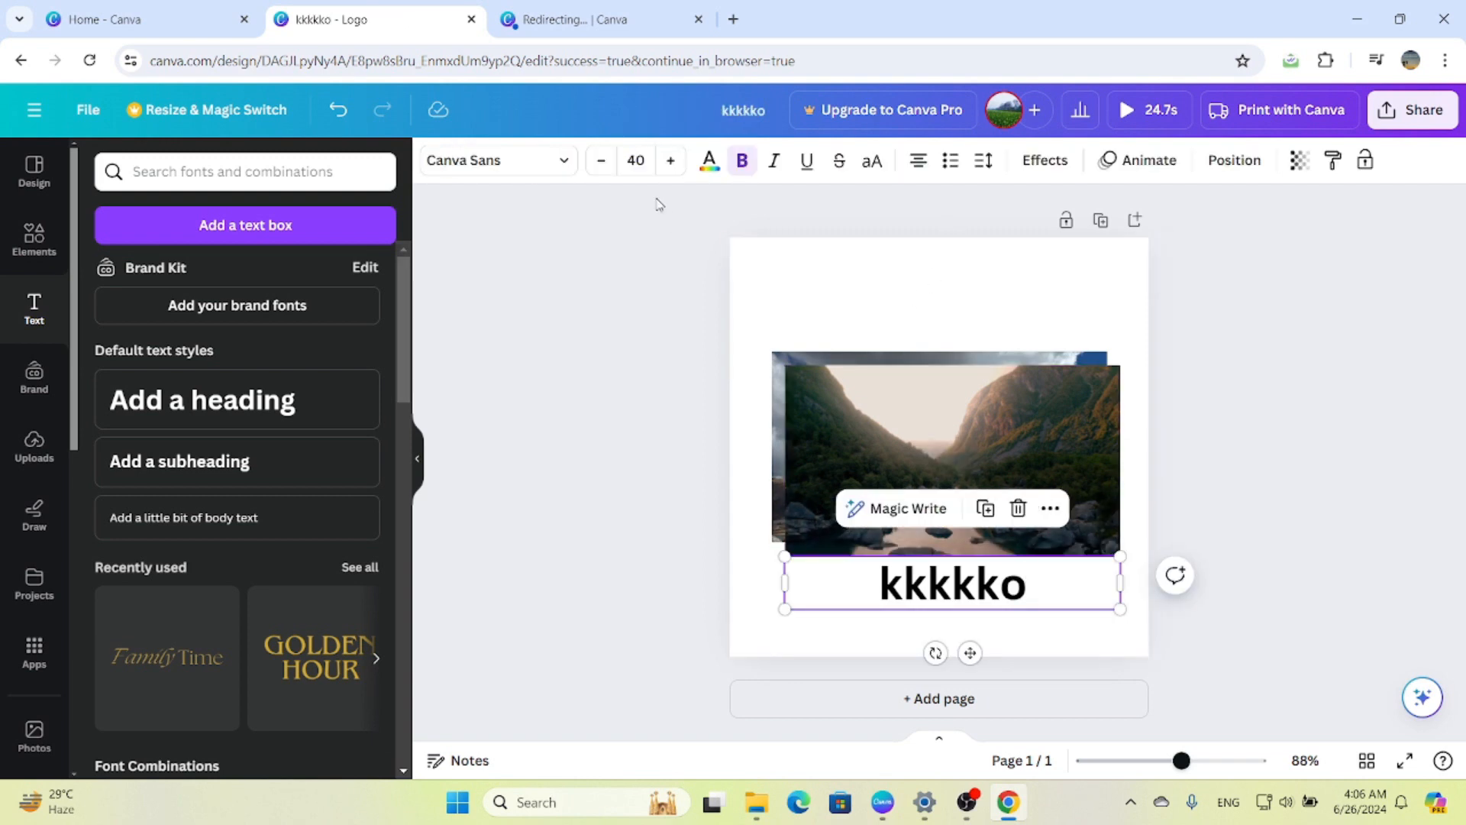
{"action": "left_click", "coordinate": [671, 160]}
{"action": "left_click", "coordinate": [671, 161]}
{"action": "left_click", "coordinate": [670, 160]}
{"action": "left_click", "coordinate": [670, 160]}
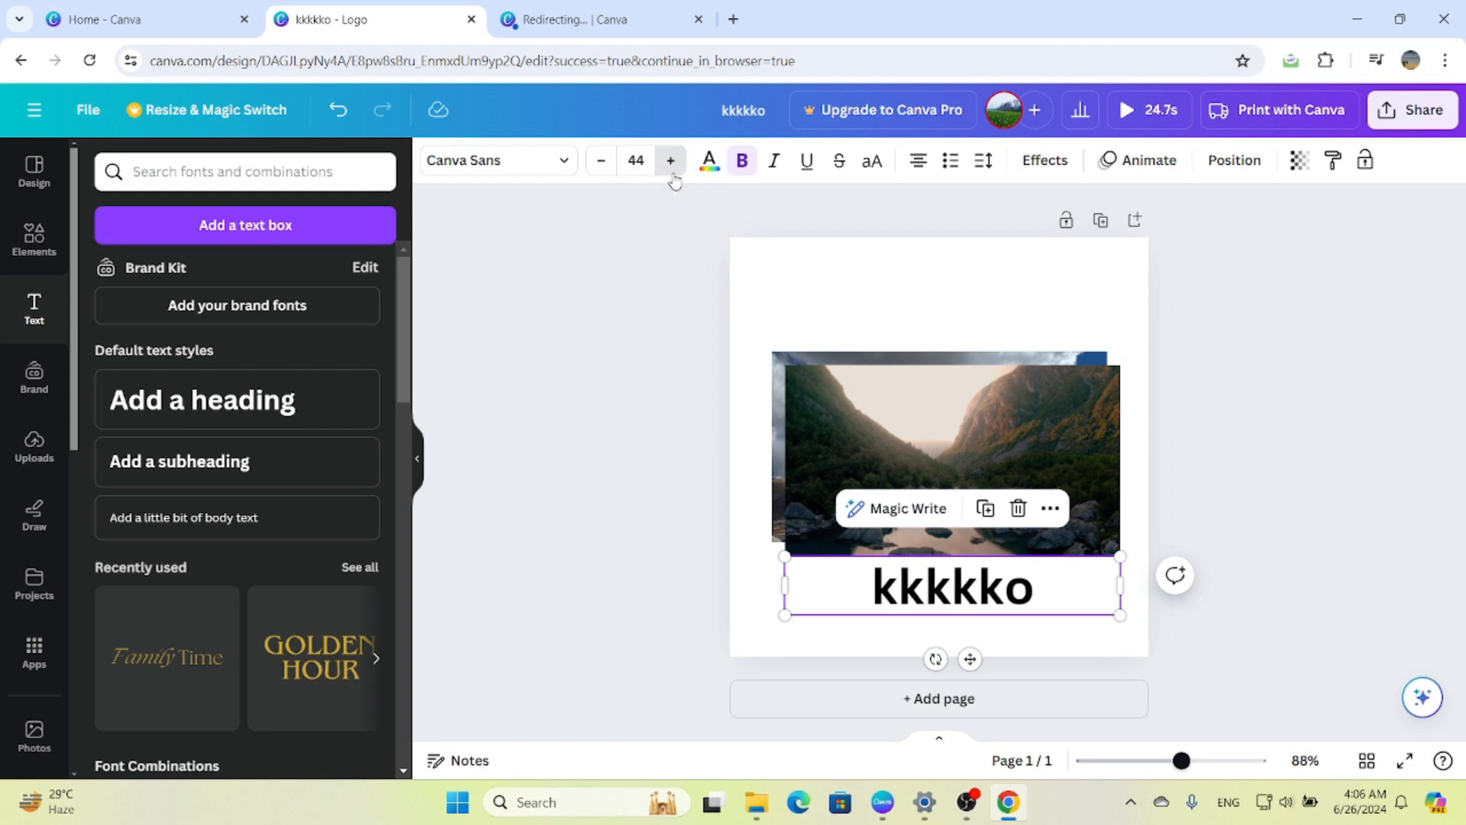
{"action": "left_click", "coordinate": [671, 161]}
{"action": "left_click", "coordinate": [871, 317]}
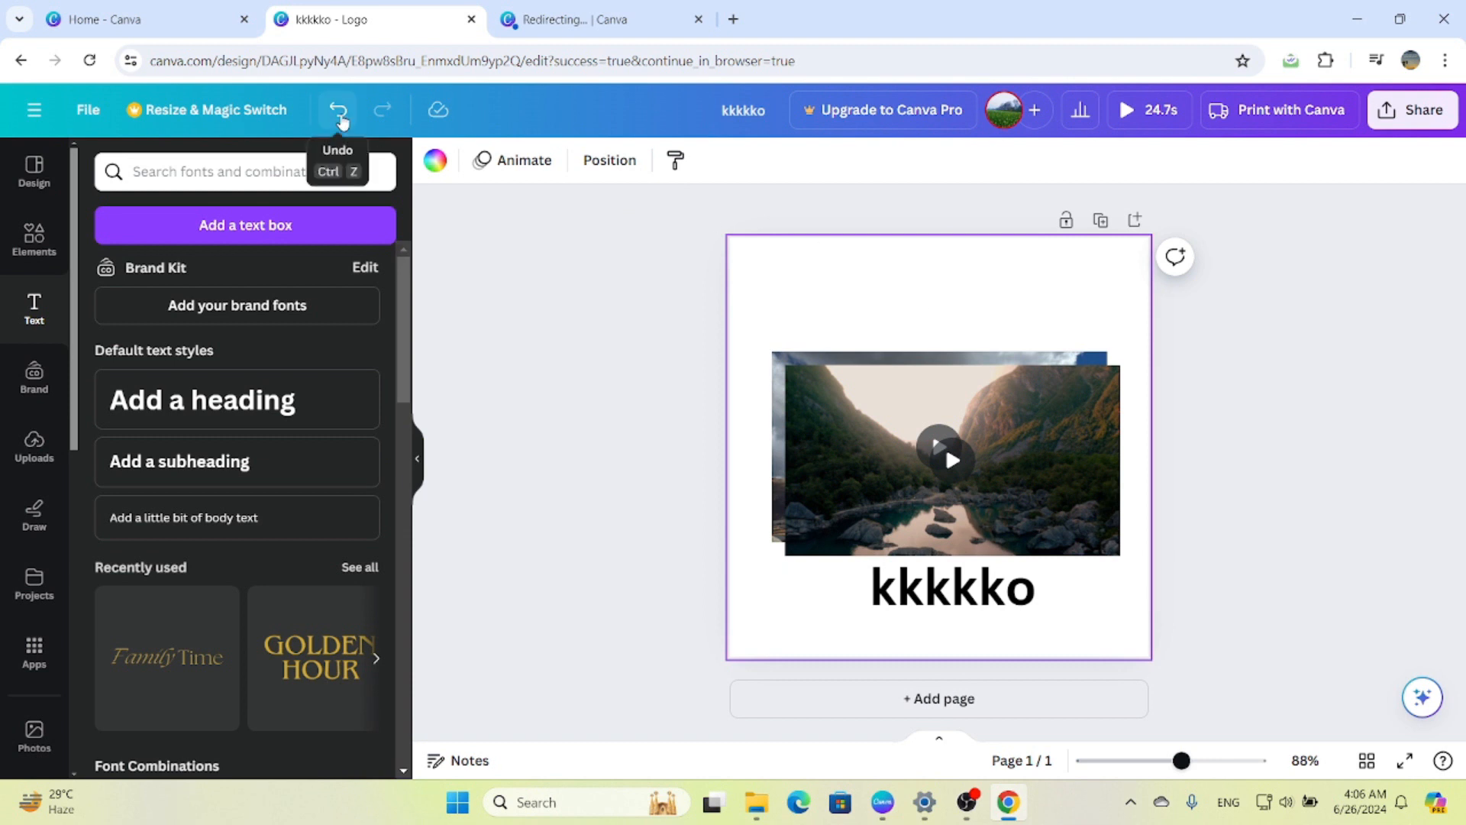
Step: Undo the last two font size changes of the heading and redo them
{"action": "left_click", "coordinate": [341, 119]}
{"action": "left_click", "coordinate": [340, 119]}
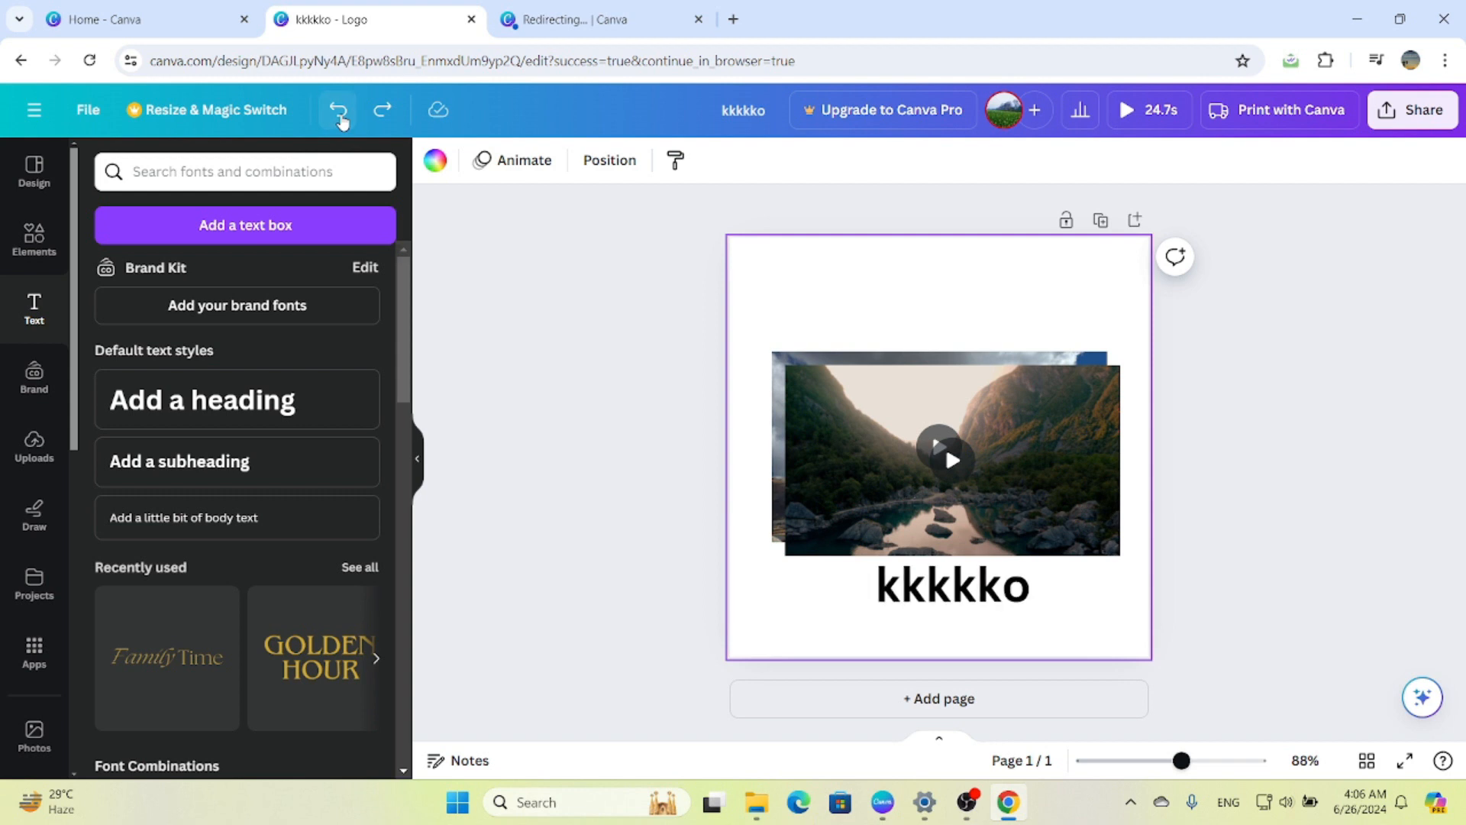
{"action": "left_click", "coordinate": [381, 113]}
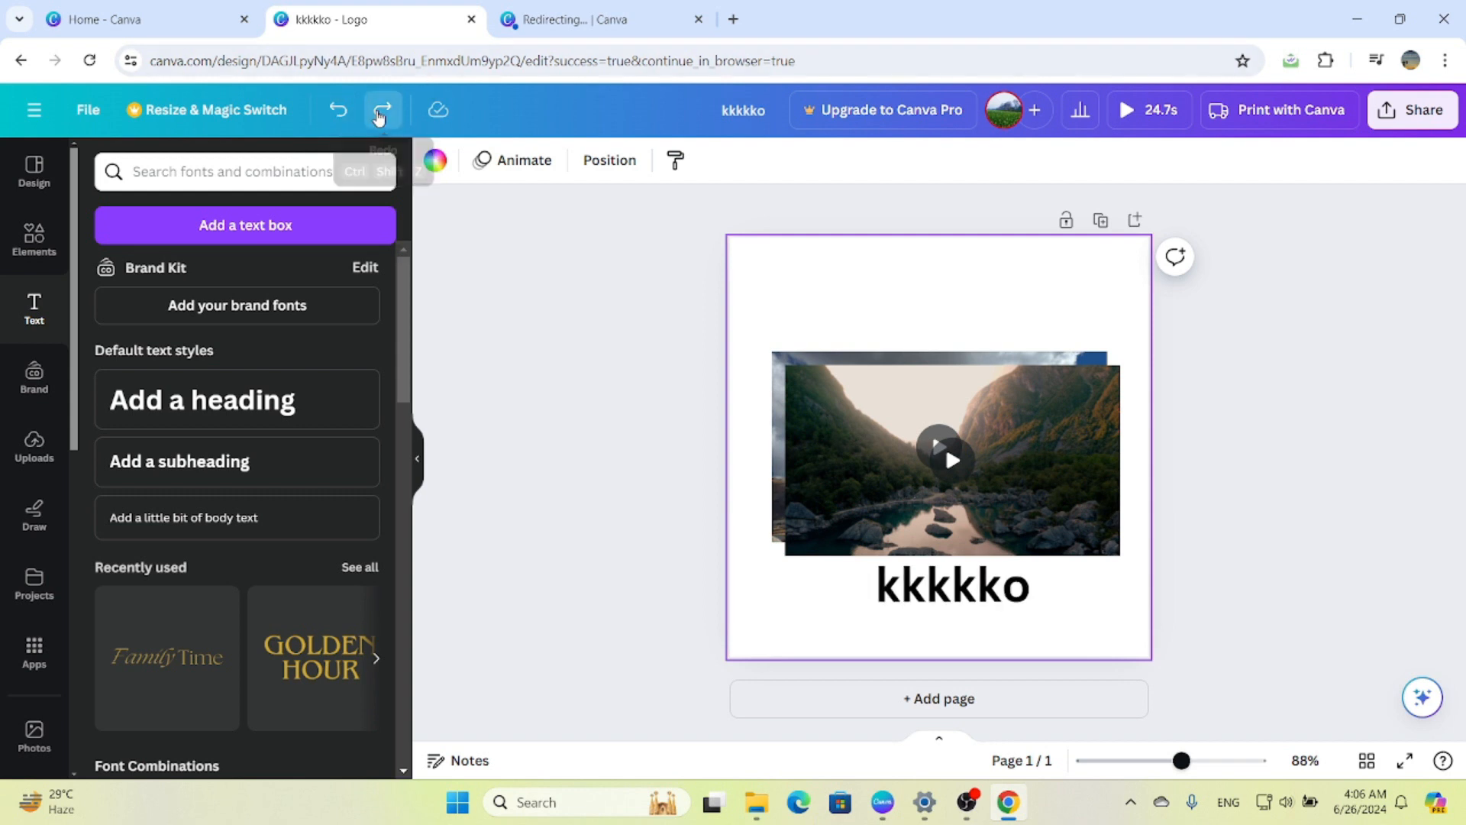
{"action": "left_click", "coordinate": [381, 111]}
Step: Undo the recent edits until the heading and the river clip are gone and only the 10-second clip remains
{"action": "left_click", "coordinate": [340, 118]}
{"action": "left_click", "coordinate": [339, 119]}
{"action": "left_click", "coordinate": [340, 122]}
{"action": "left_click", "coordinate": [340, 121]}
{"action": "left_click", "coordinate": [339, 121]}
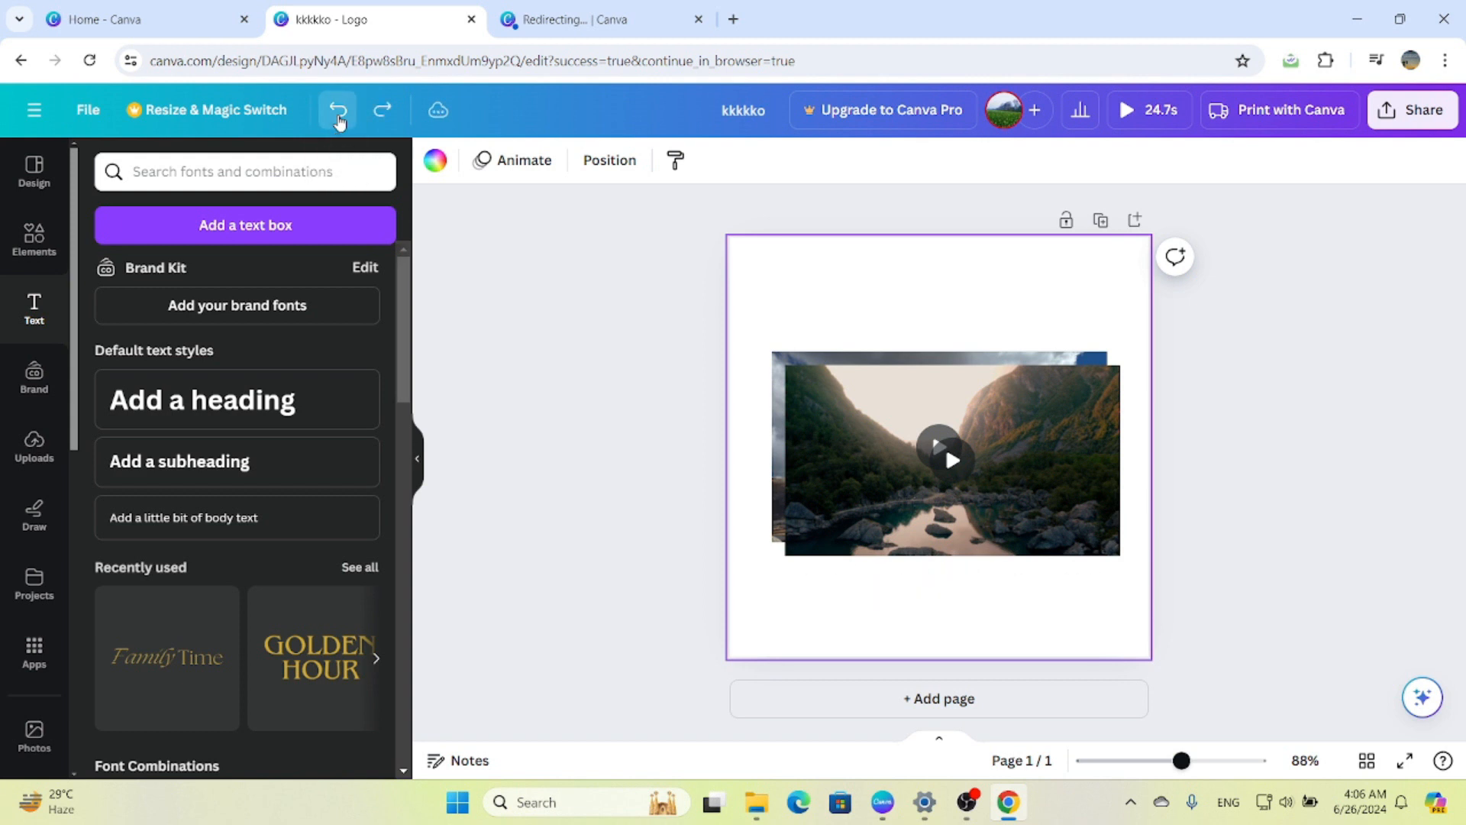
{"action": "left_click", "coordinate": [338, 120]}
Step: Redo the undone edits until the river clip and the heading reading "kkkkk" are back on the page
{"action": "left_click", "coordinate": [384, 113]}
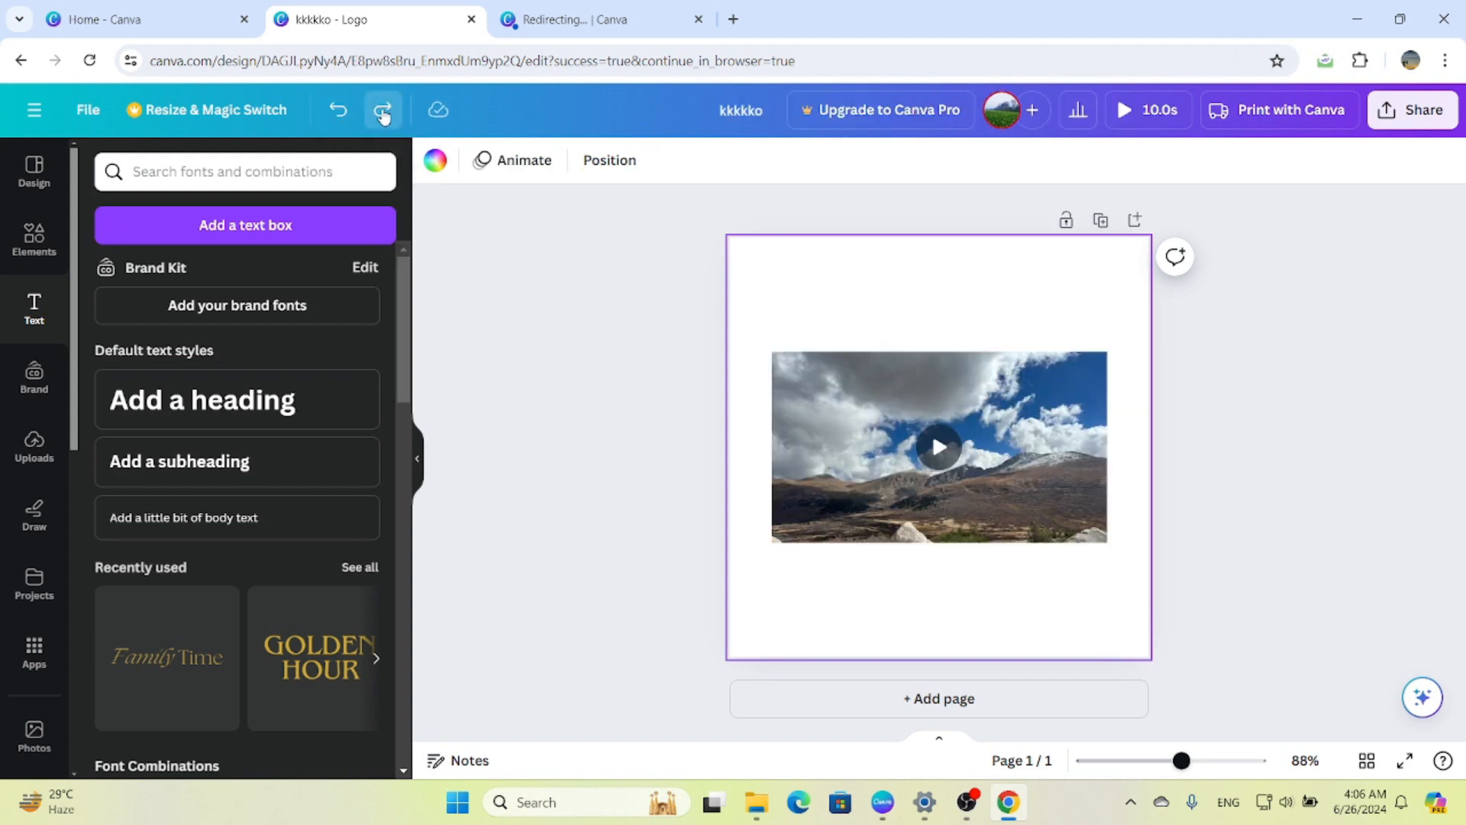
{"action": "left_click", "coordinate": [384, 113]}
{"action": "left_click", "coordinate": [383, 113]}
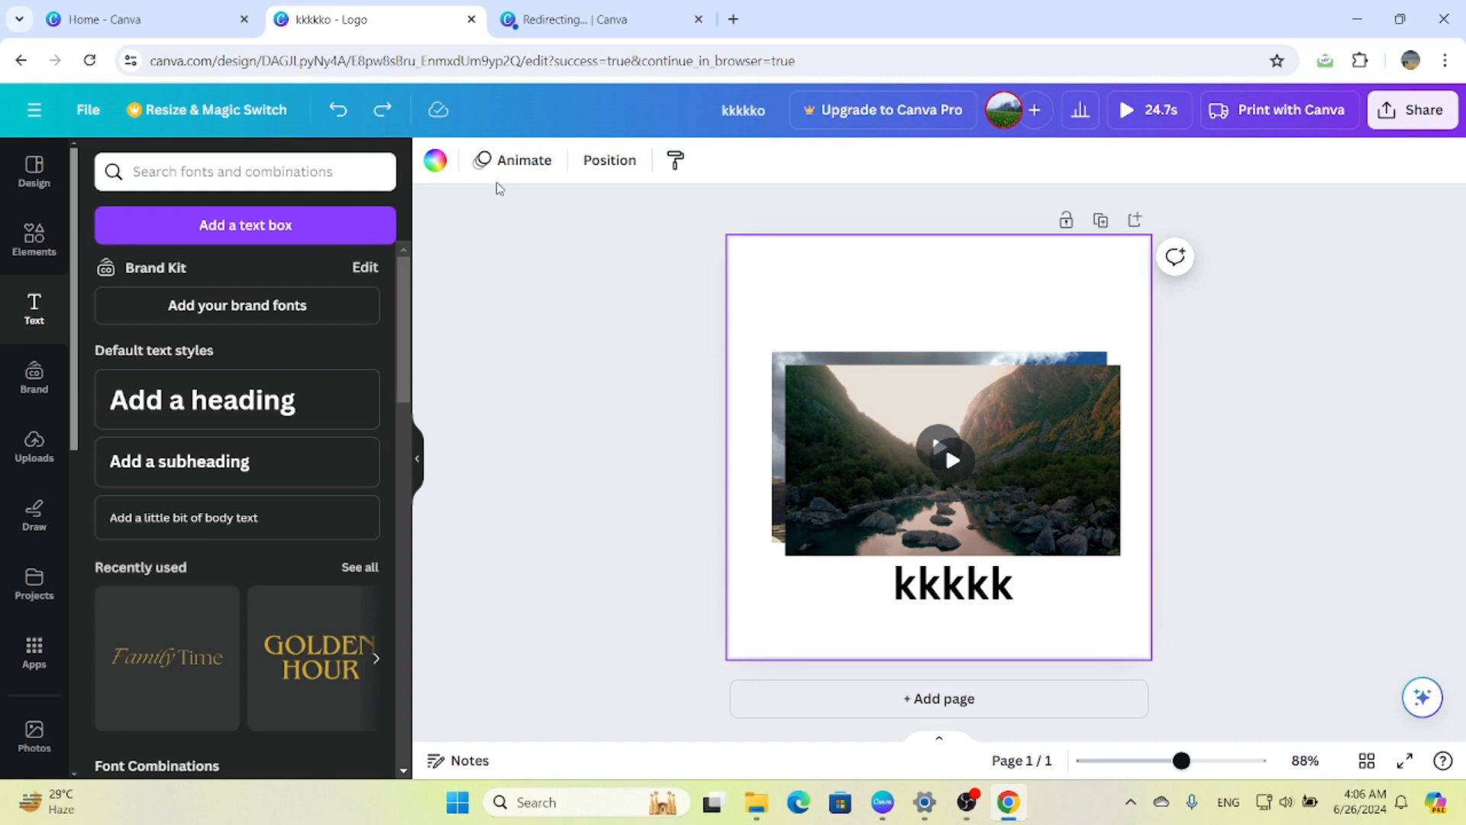
Step: Rename the design as "xyz company logo"
{"action": "left_click", "coordinate": [744, 110]}
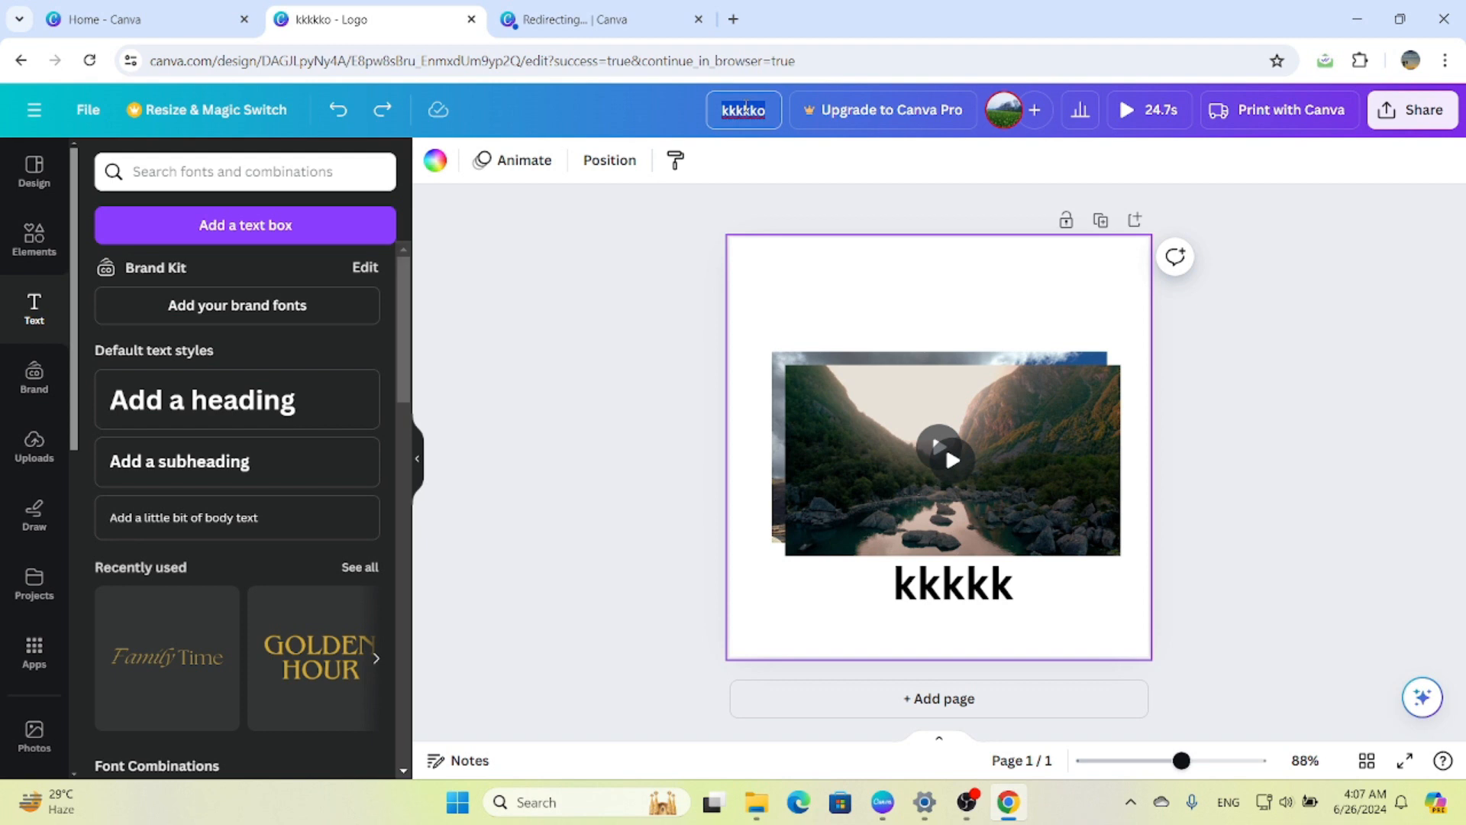
{"action": "type", "text": "xyz company logo"}
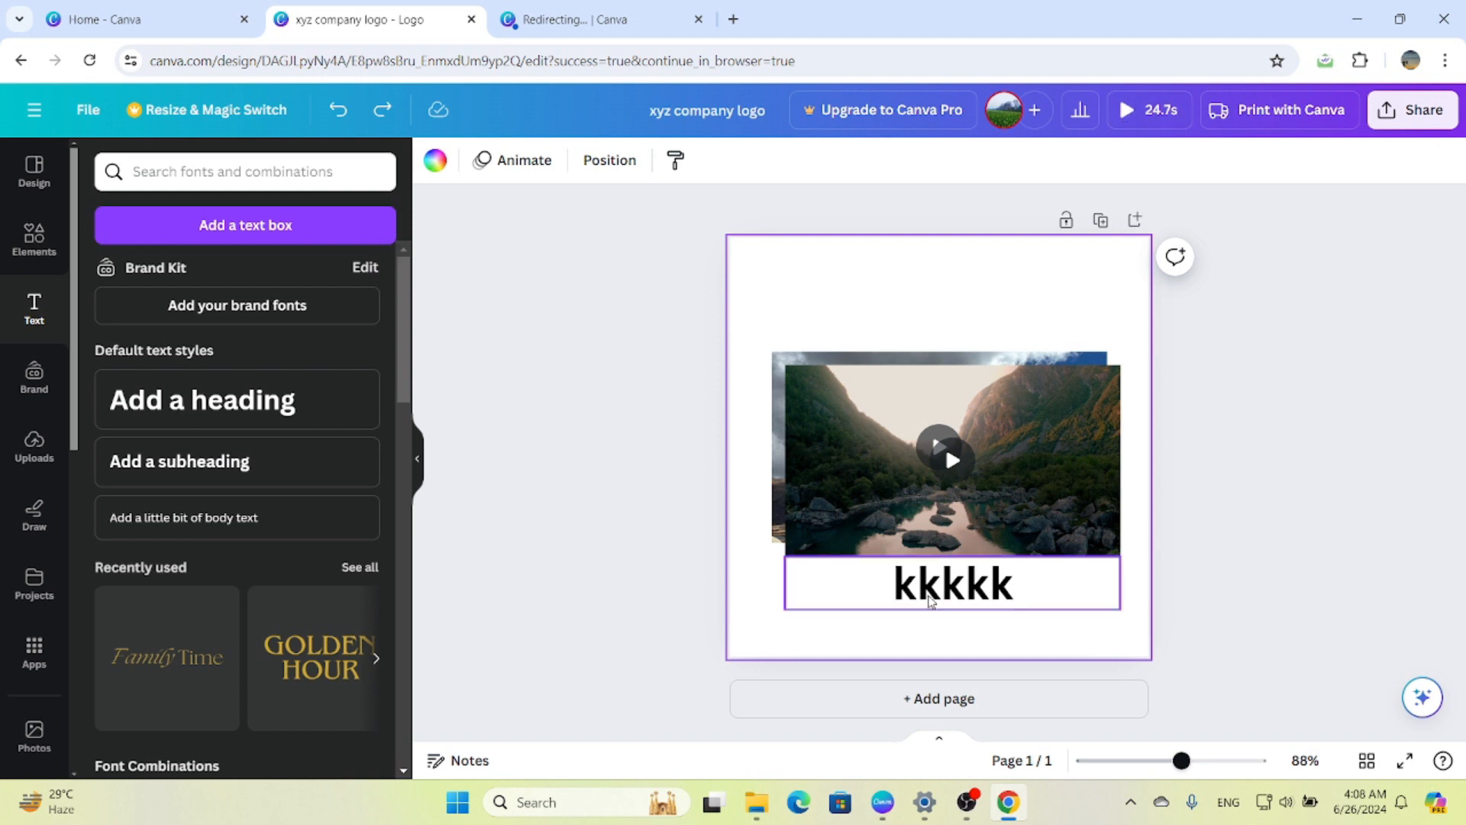
Step: Move the river clip down so that it overlaps the heading, and play the design in the preview
{"action": "left_click", "coordinate": [1024, 488]}
{"action": "left_click_drag", "start_coordinate": [1023, 486], "coordinate": [1014, 542]}
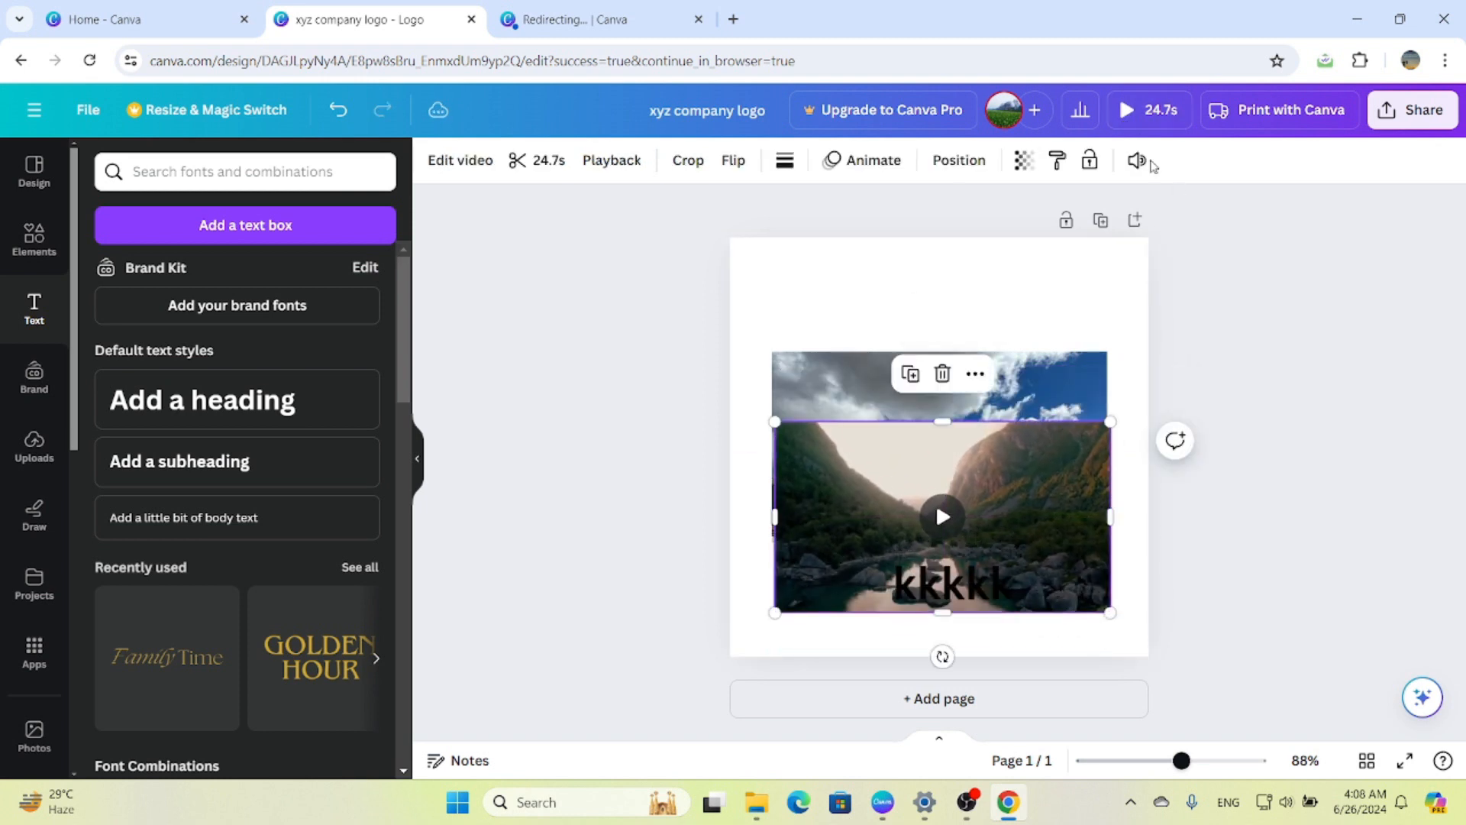
{"action": "left_click", "coordinate": [1123, 113]}
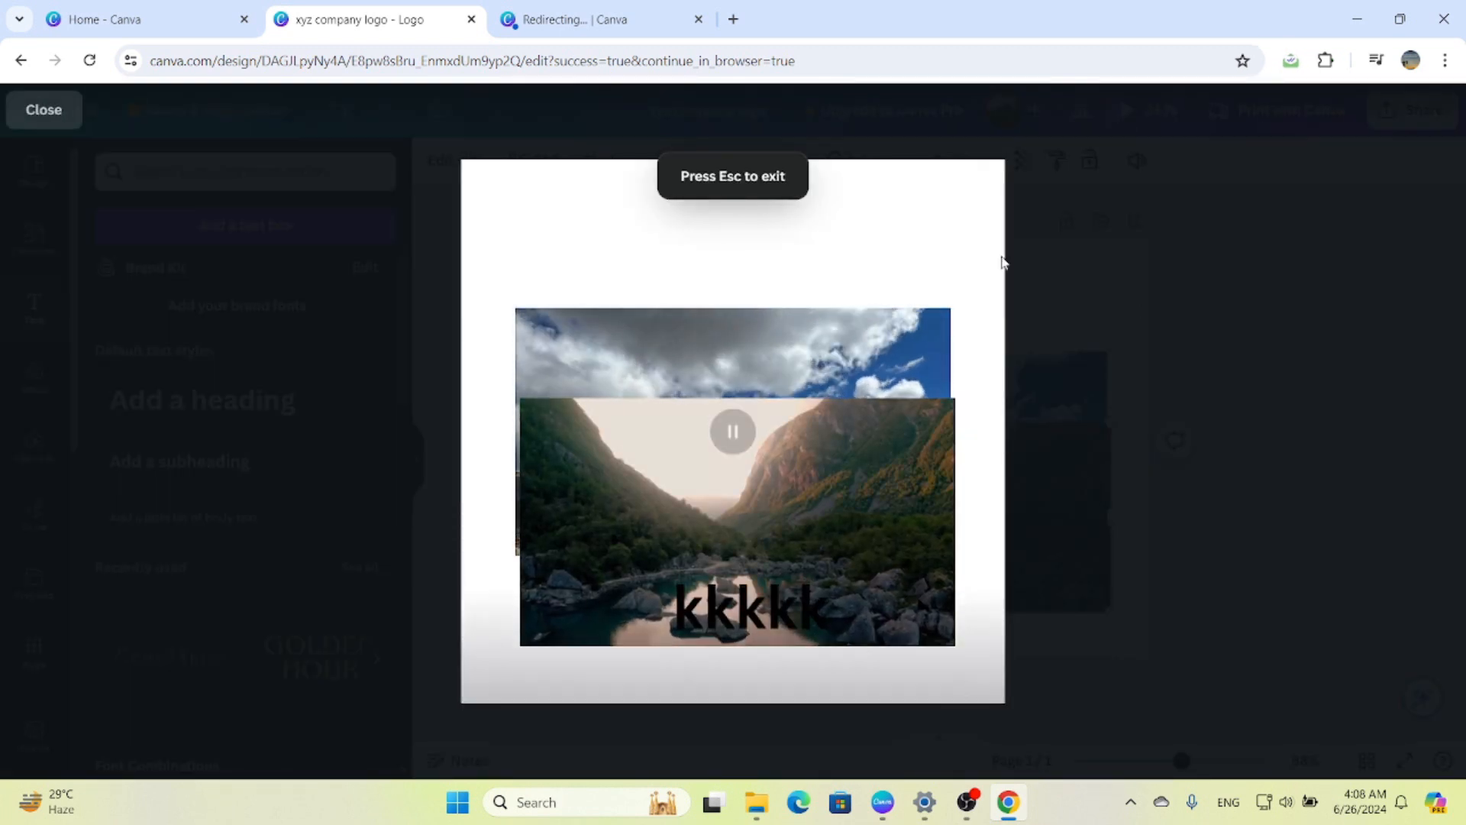
Step: Close the full-screen preview and look through the product types offered for printing with Canva
{"action": "left_click", "coordinate": [59, 119]}
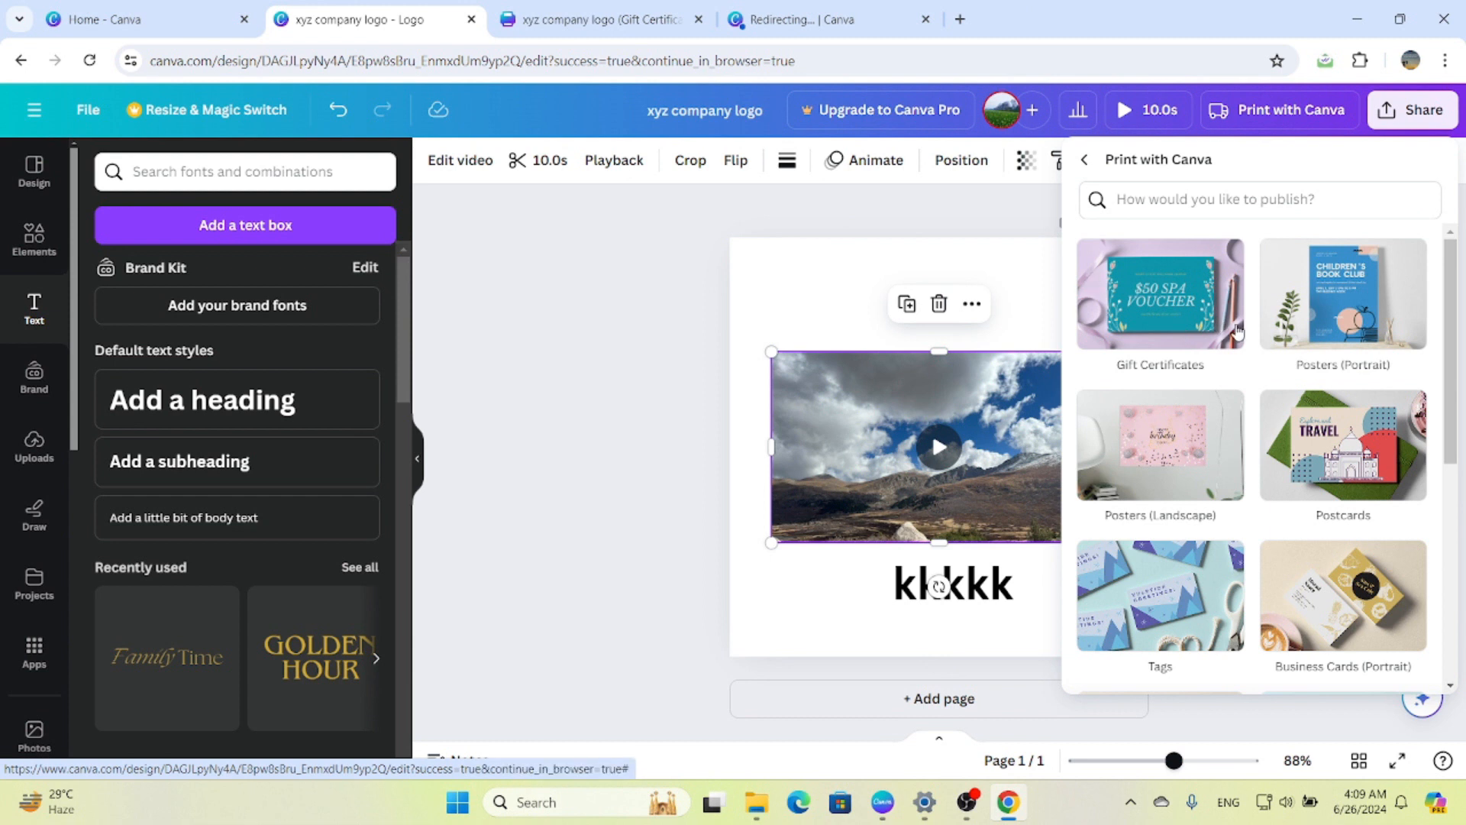
{"action": "scroll", "coordinate": [1304, 575], "scroll_direction": "down", "scroll_amount": 3}
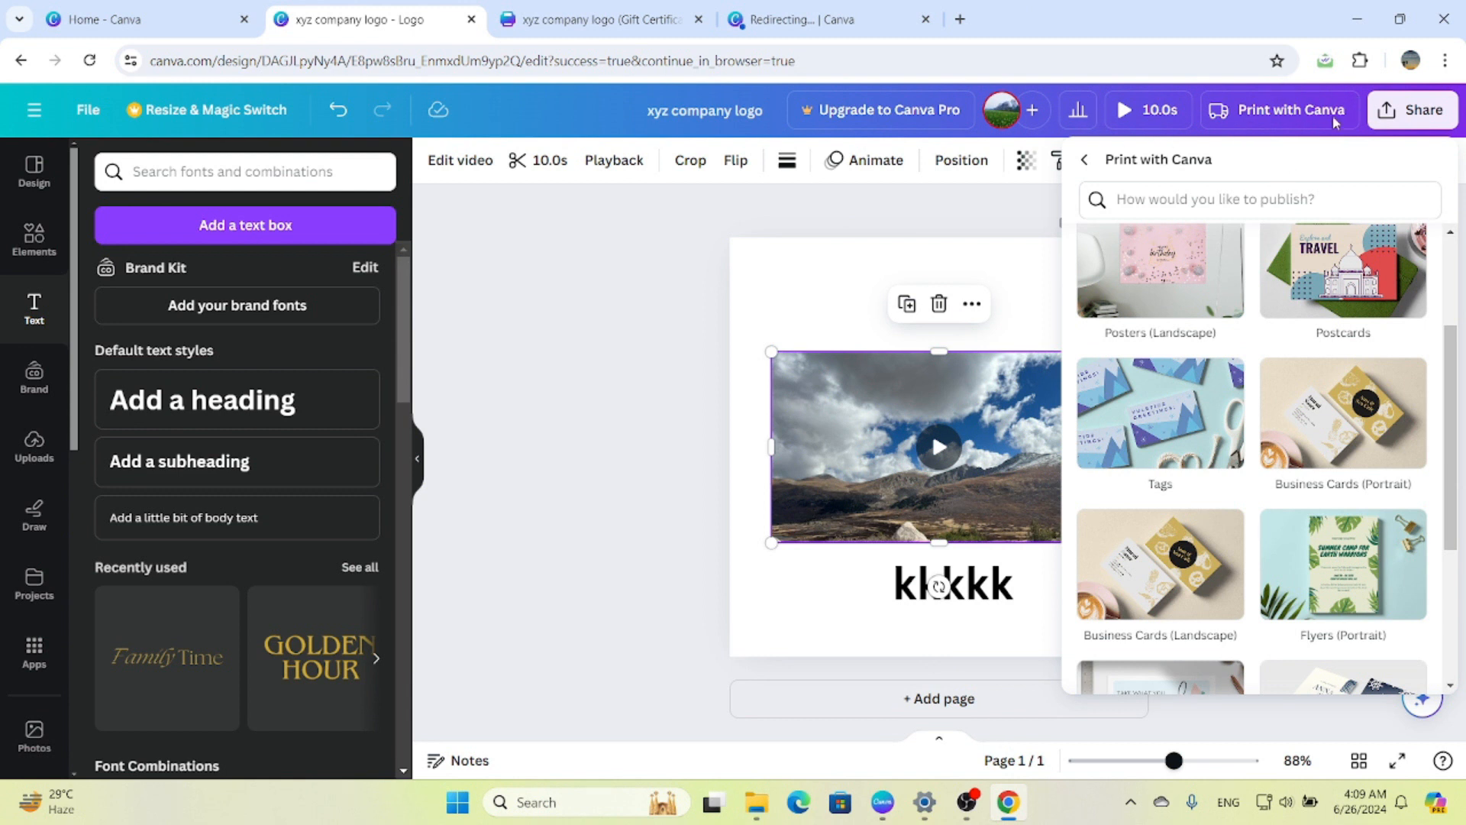
Step: Delete the remaining cloudy-sky video clip from the page
{"action": "left_click", "coordinate": [938, 234]}
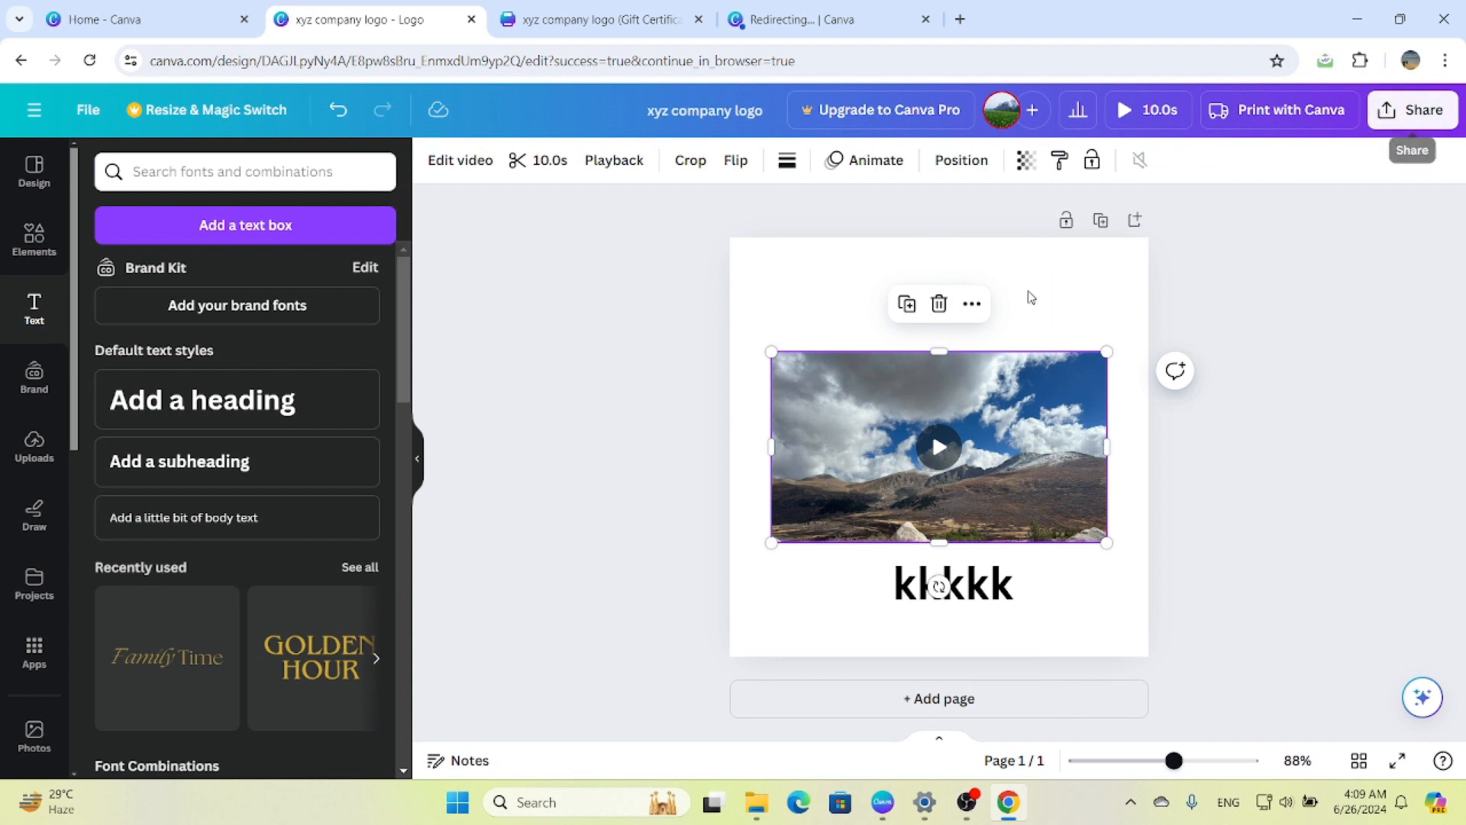
{"action": "left_click", "coordinate": [939, 306]}
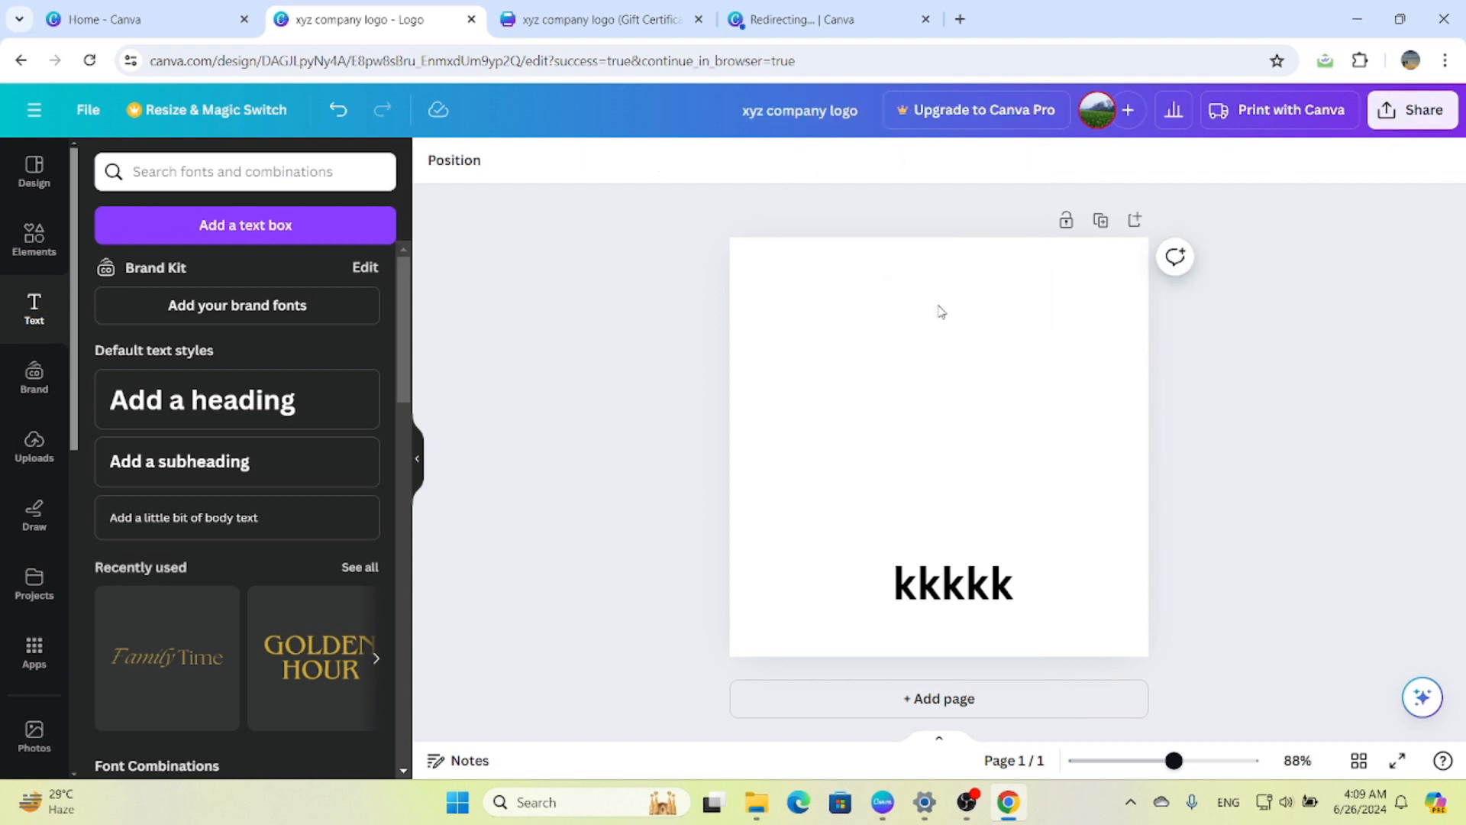
Step: Add a default heading and the "GOLDEN HOUR" and "FIVE TIPS FOR GREAT SKIN" font combinations to the page, dismissing the upgrade dialog
{"action": "left_click", "coordinate": [301, 419]}
{"action": "left_click", "coordinate": [336, 662]}
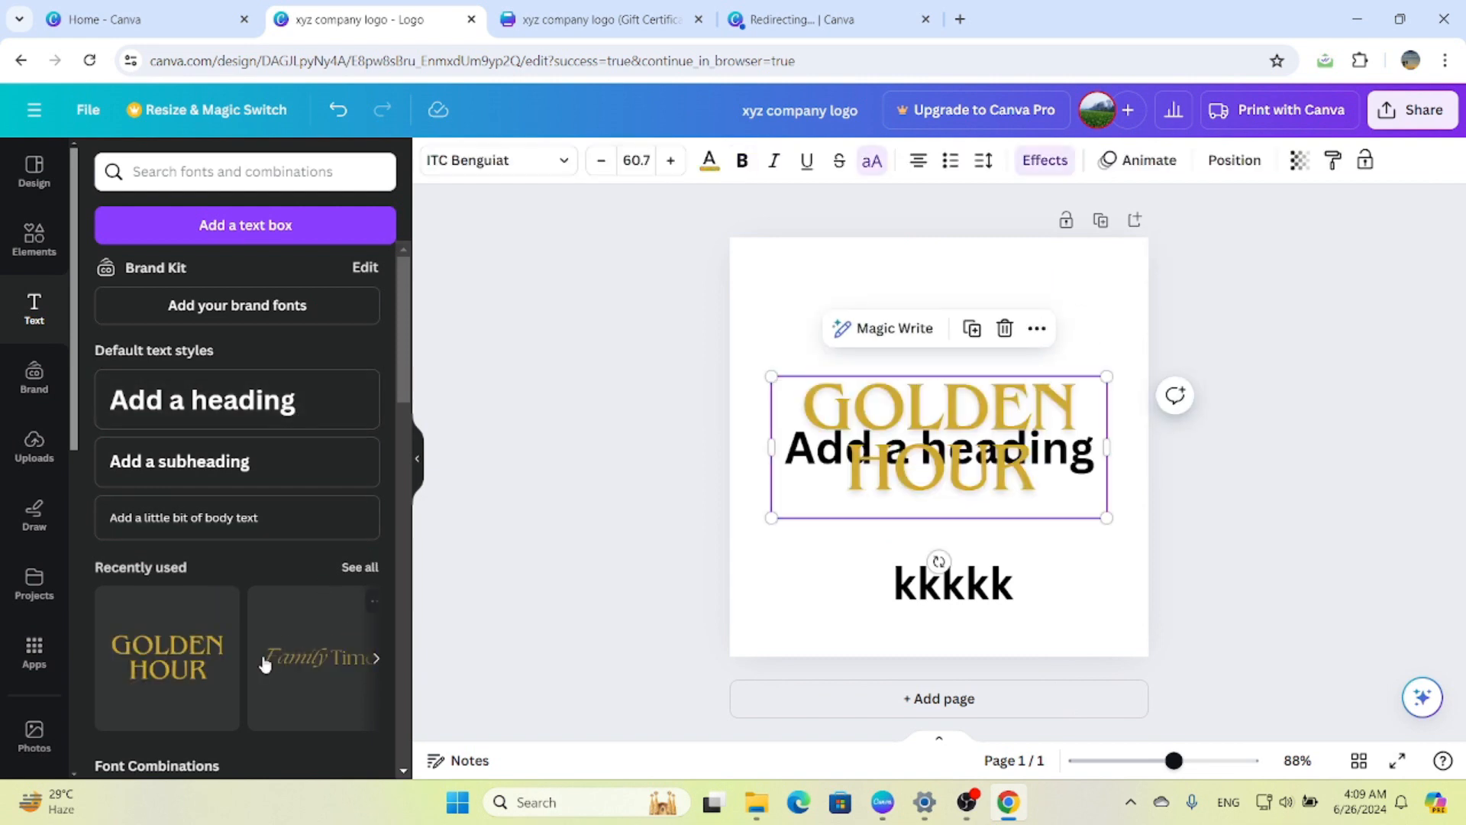
{"action": "scroll", "coordinate": [265, 664], "scroll_direction": "down", "scroll_amount": 3}
{"action": "left_click", "coordinate": [263, 656]}
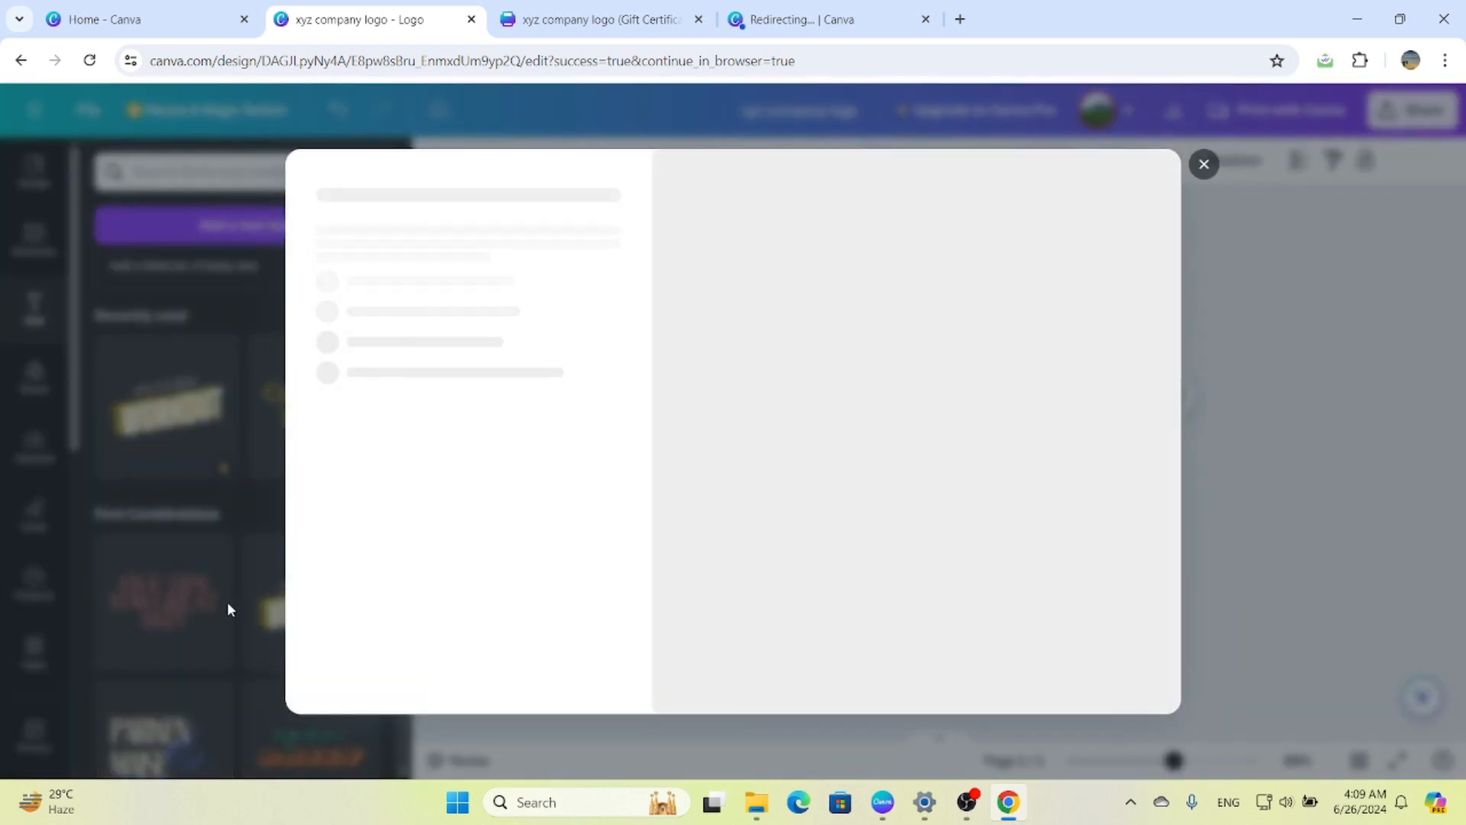
{"action": "left_click", "coordinate": [1204, 163]}
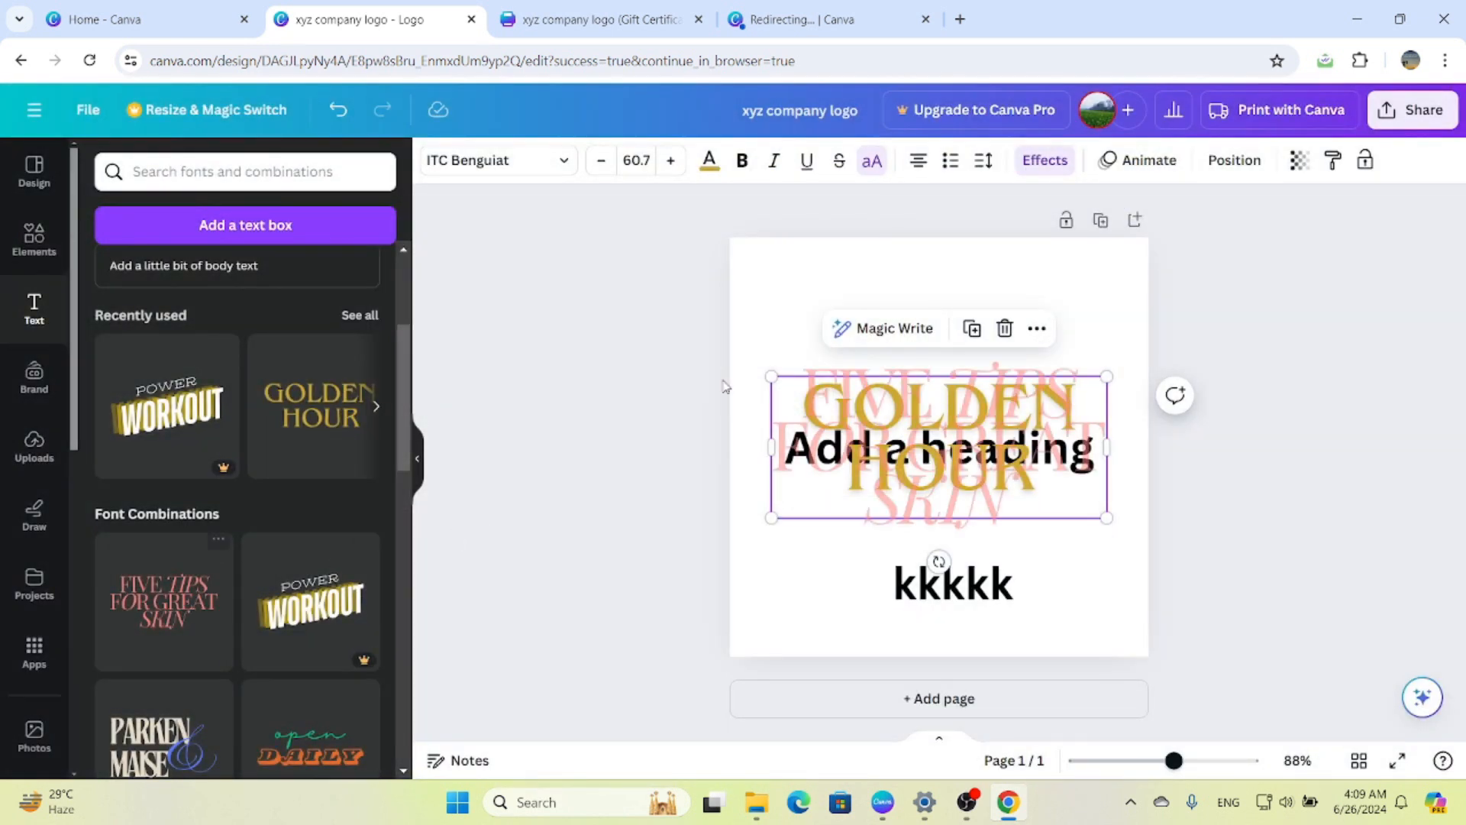
{"action": "left_click", "coordinate": [189, 611]}
{"action": "left_click", "coordinate": [1088, 307]}
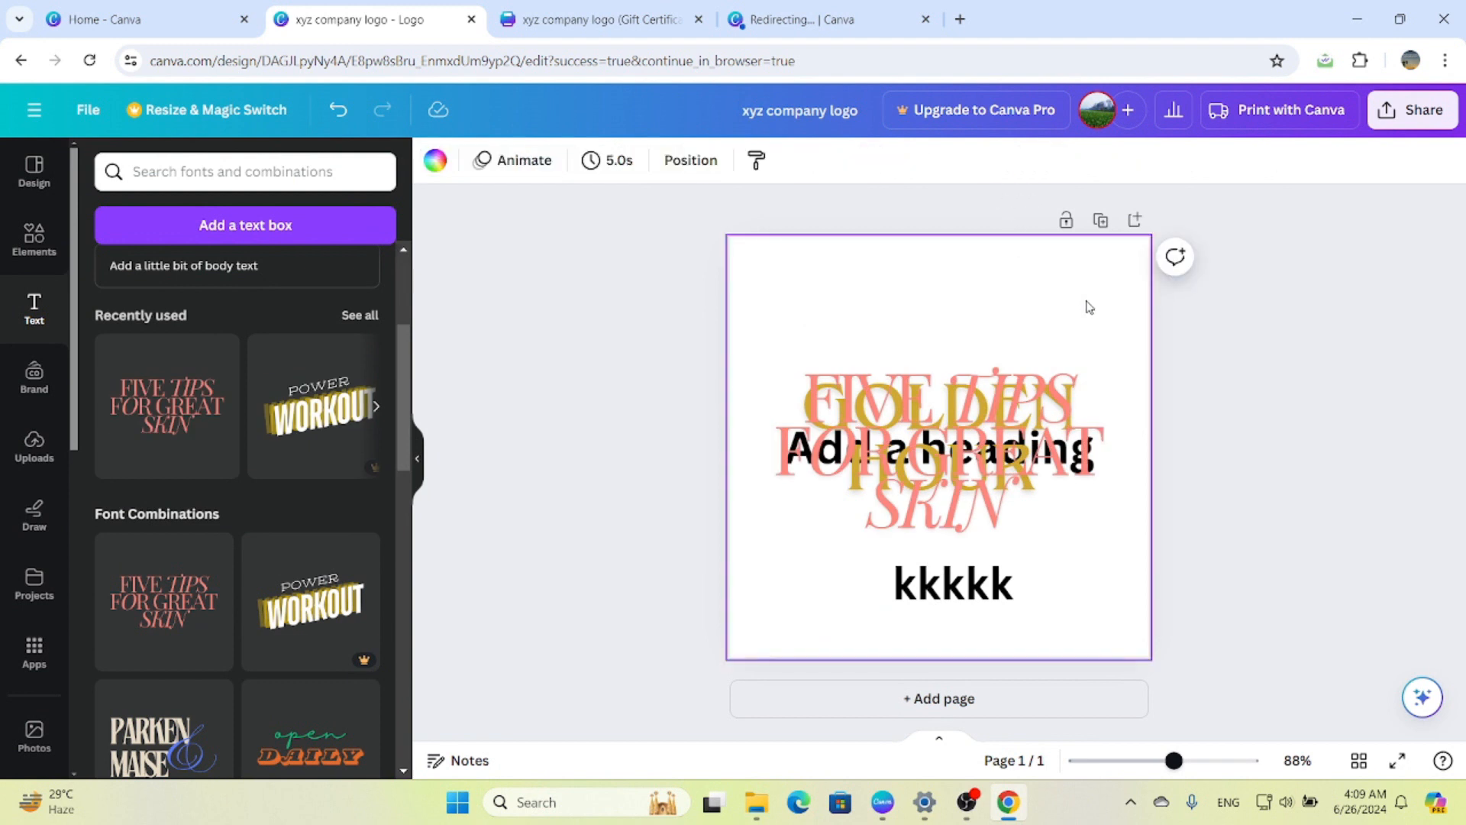
Step: Examine the design's download settings, including the available file types and the option to save download settings
{"action": "left_click", "coordinate": [1413, 113]}
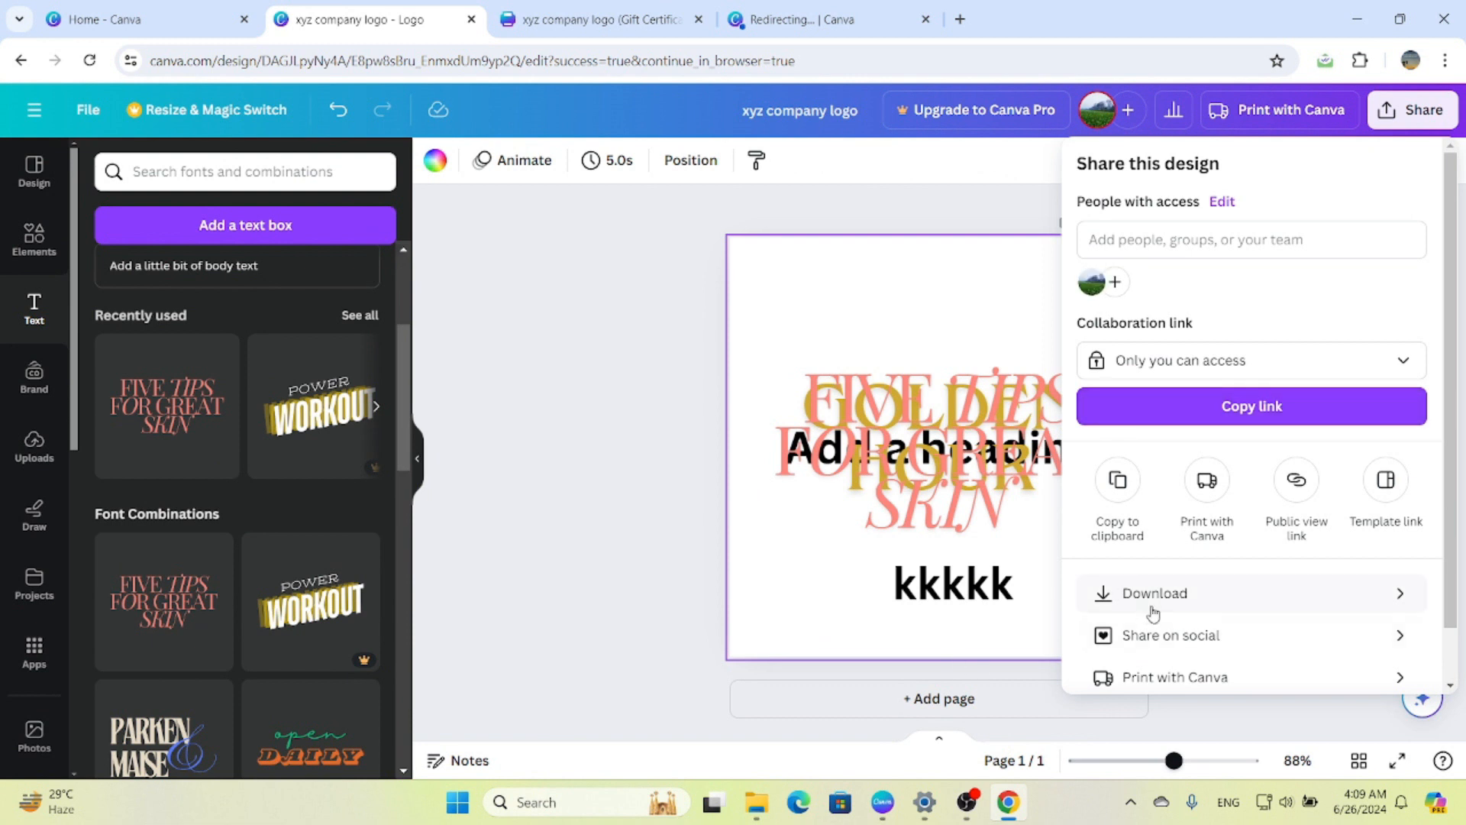
{"action": "scroll", "coordinate": [1156, 603], "scroll_direction": "down", "scroll_amount": 1}
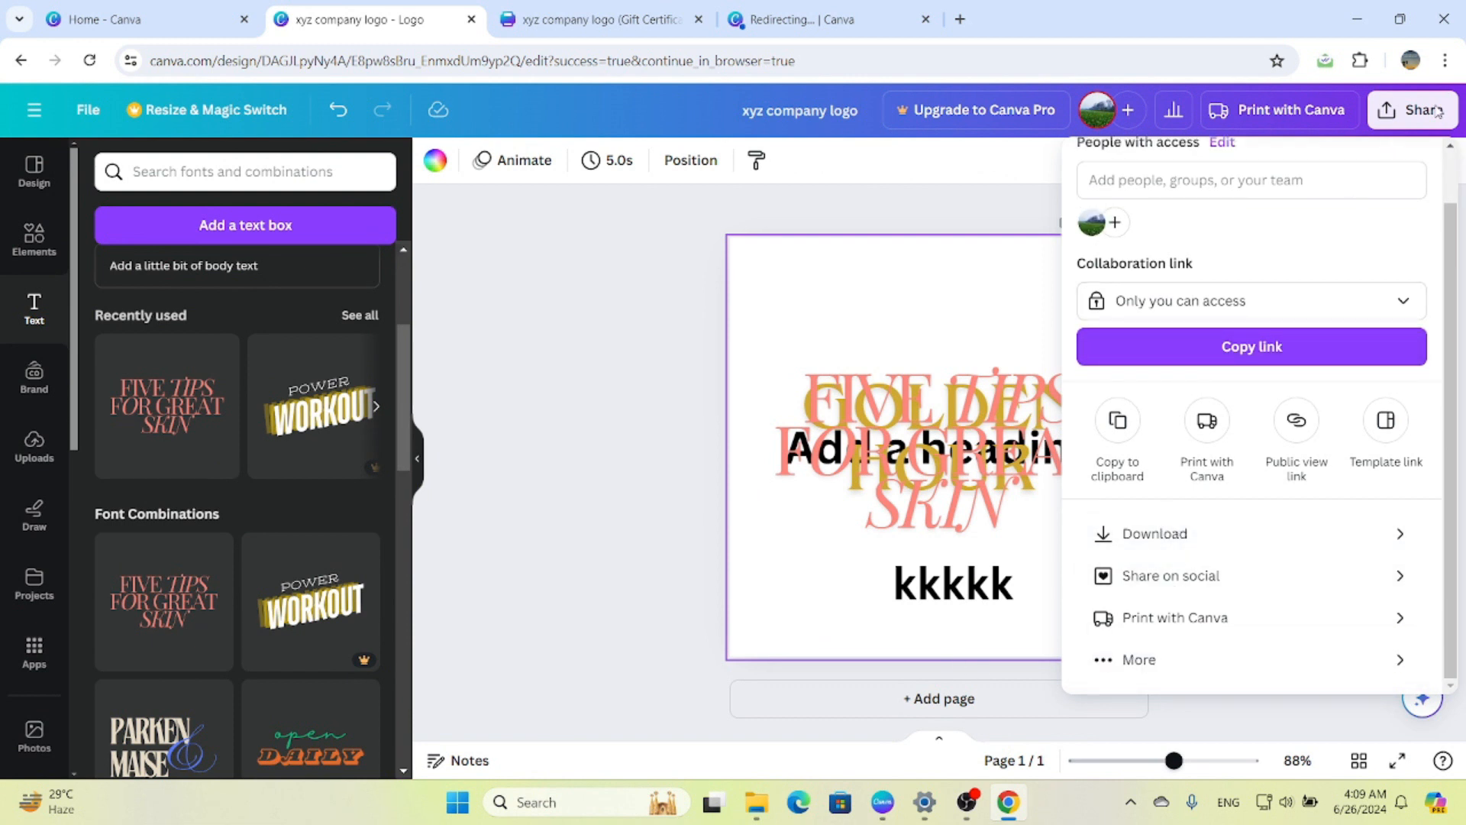
{"action": "left_click", "coordinate": [1195, 543]}
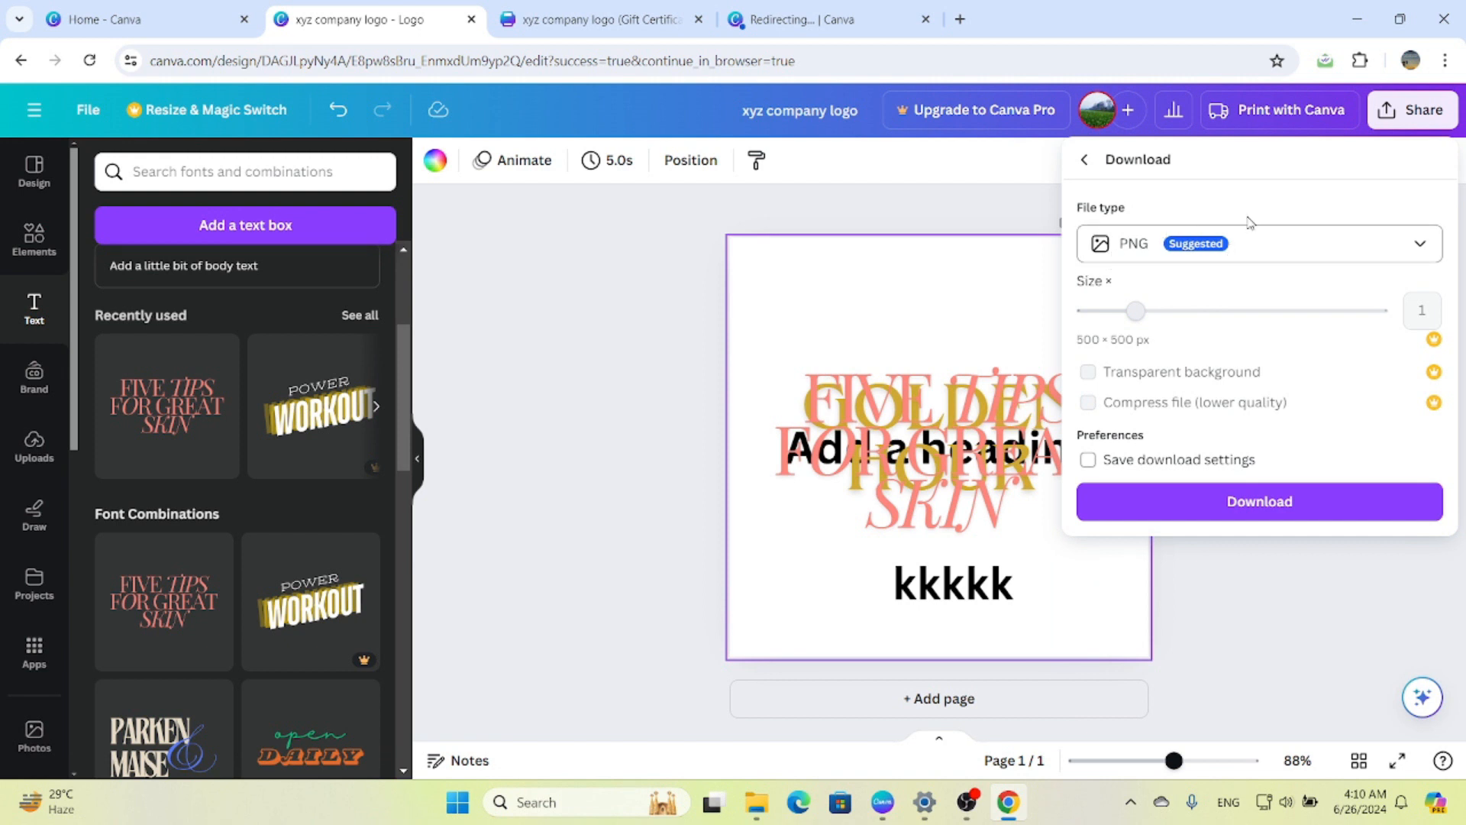
{"action": "left_click", "coordinate": [1417, 244]}
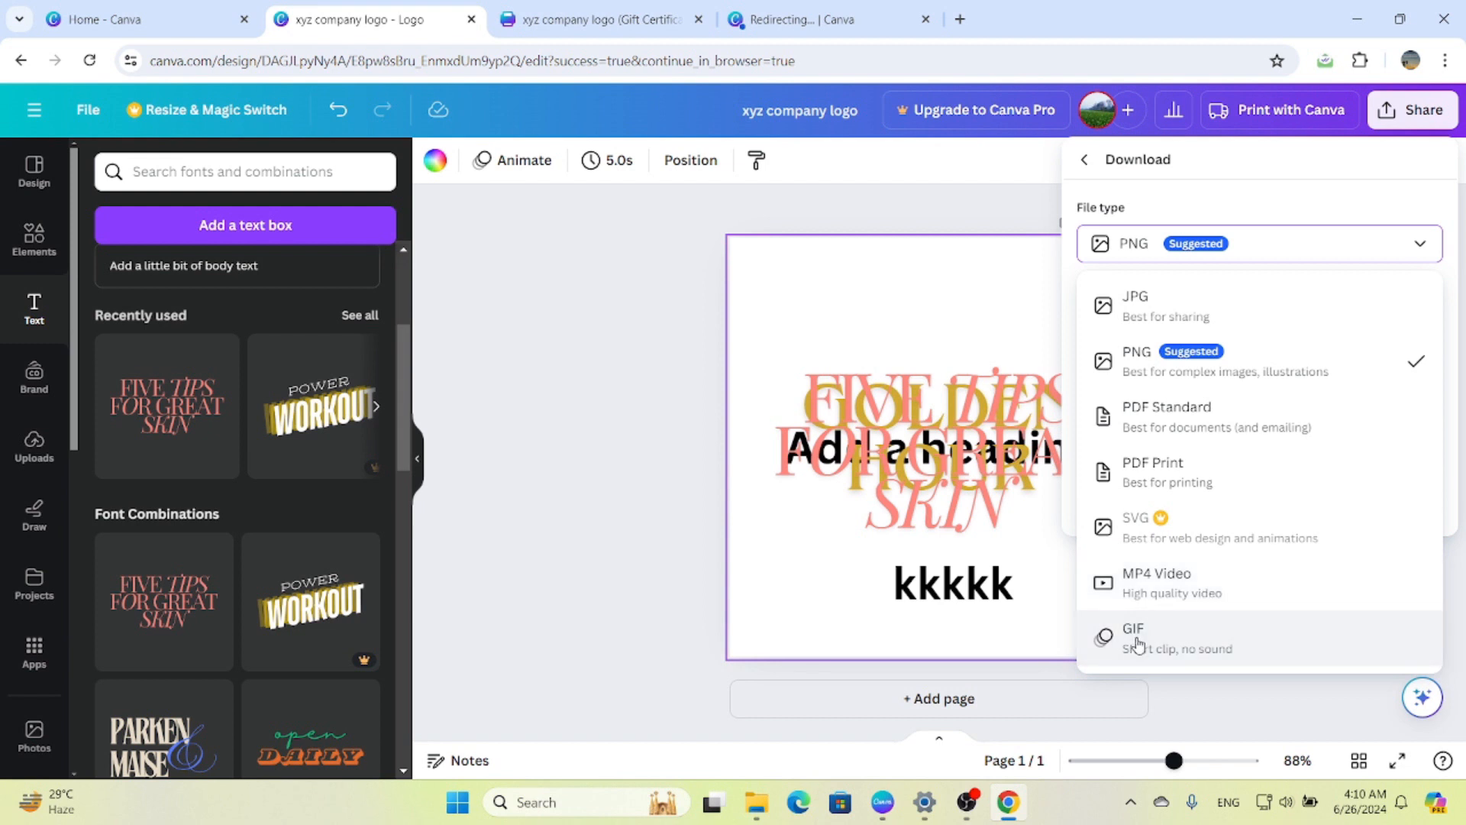
{"action": "left_click", "coordinate": [1420, 248]}
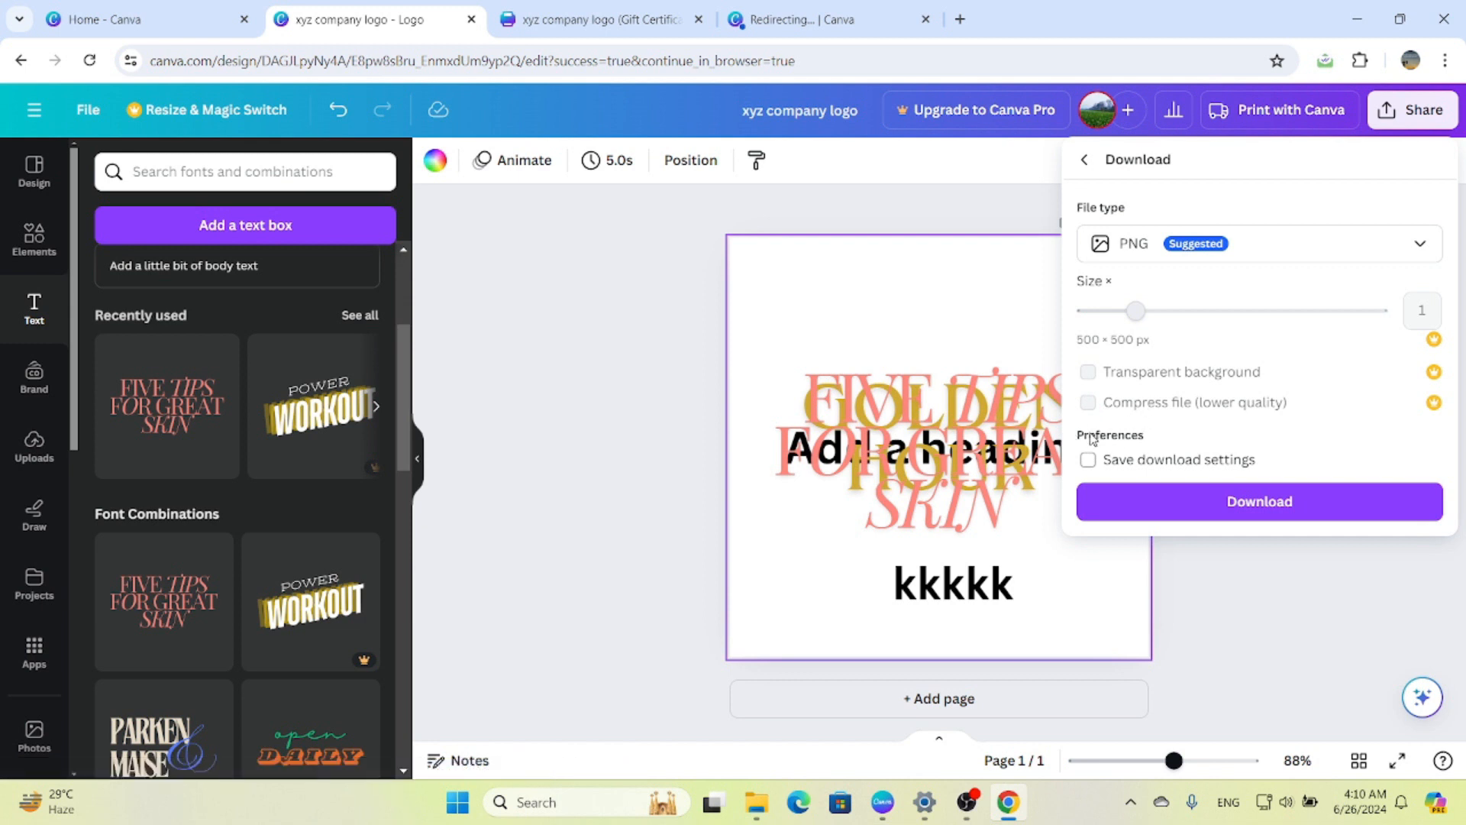
{"action": "left_click", "coordinate": [1088, 460]}
{"action": "left_click", "coordinate": [1090, 458]}
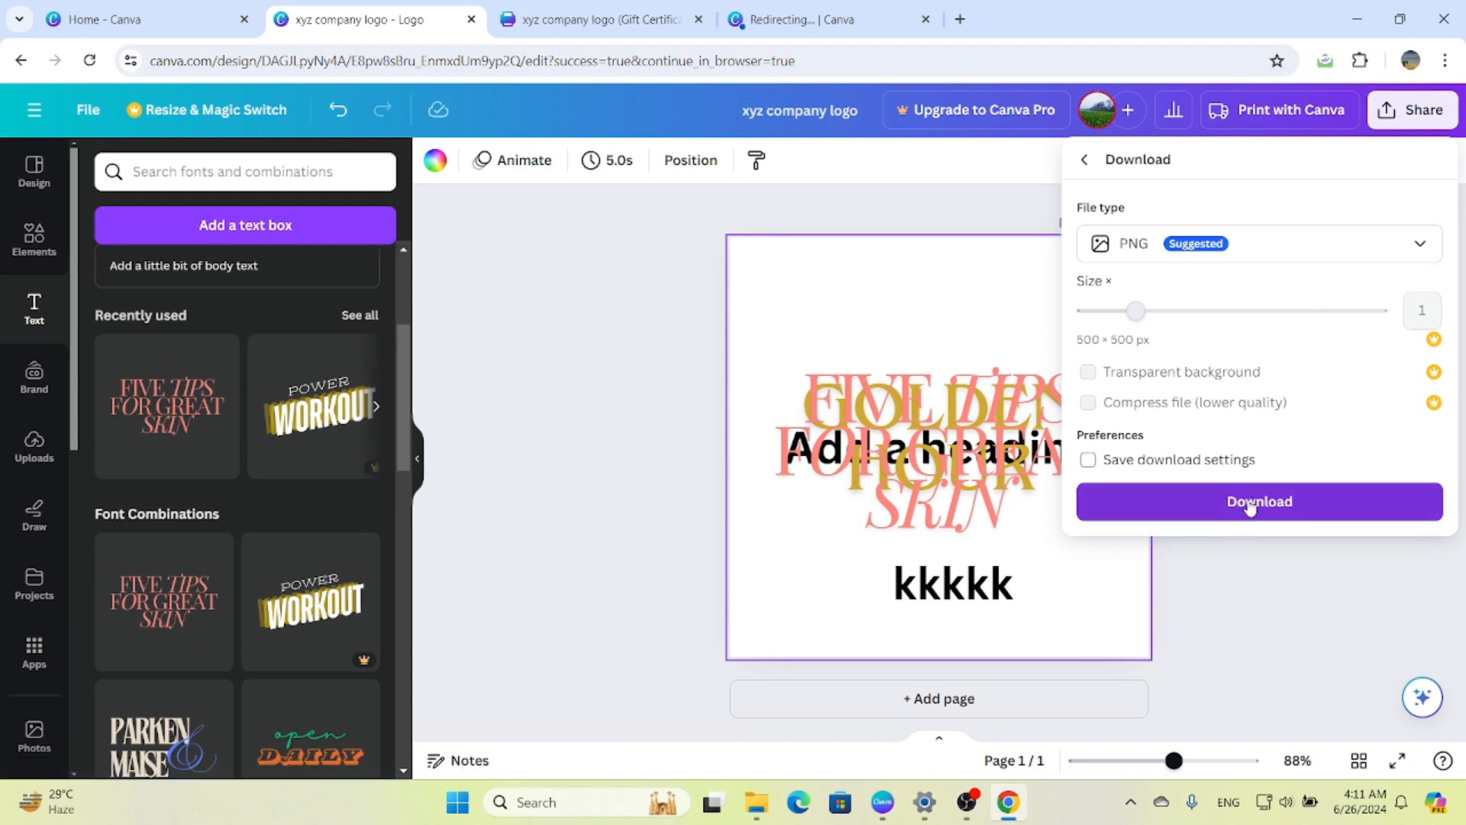
Step: Set the design's collaboration link access to "Anyone with the link"
{"action": "left_click", "coordinate": [1394, 112]}
{"action": "left_click", "coordinate": [1394, 112]}
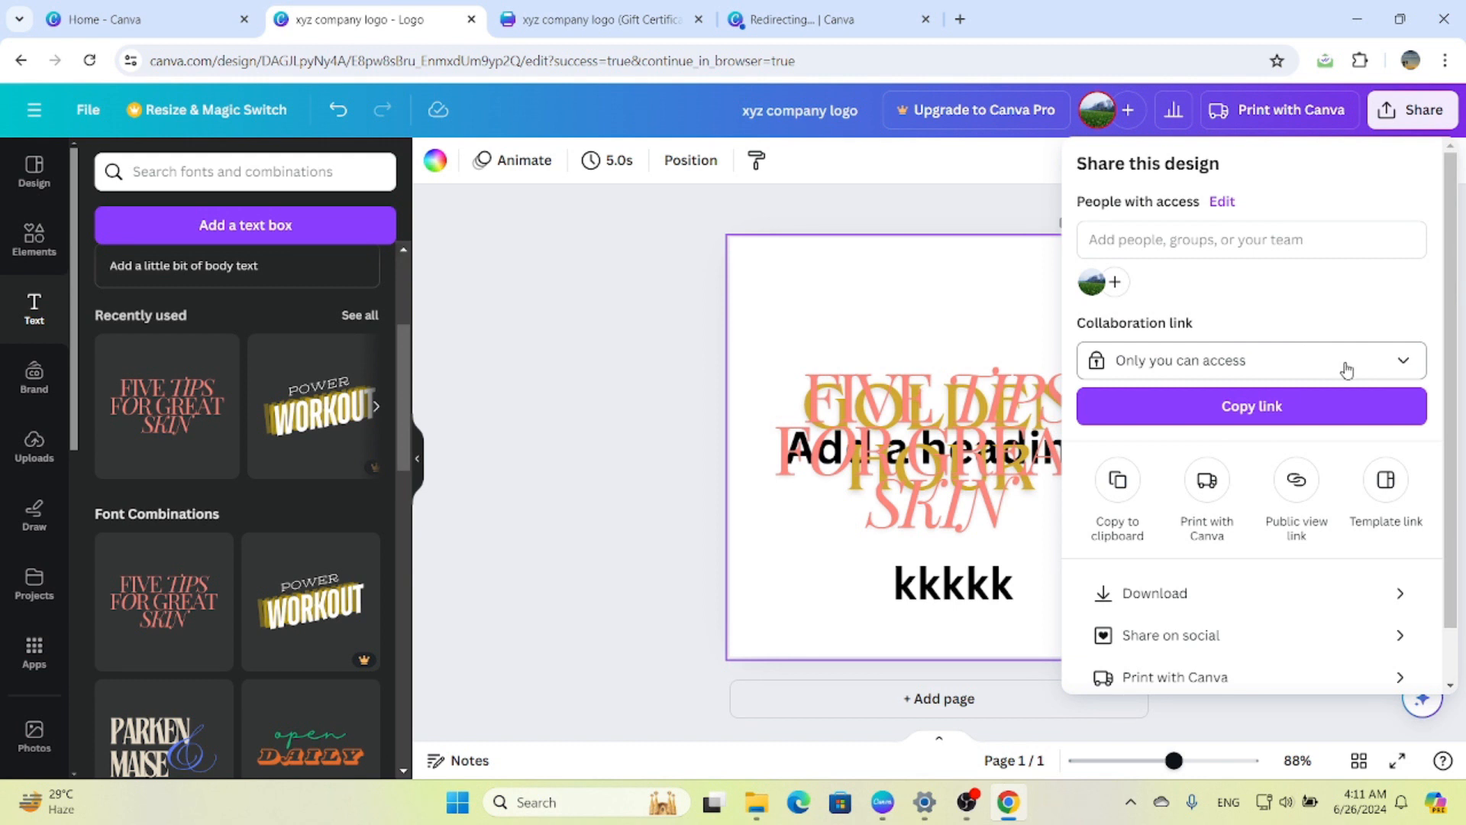
{"action": "left_click", "coordinate": [1402, 366]}
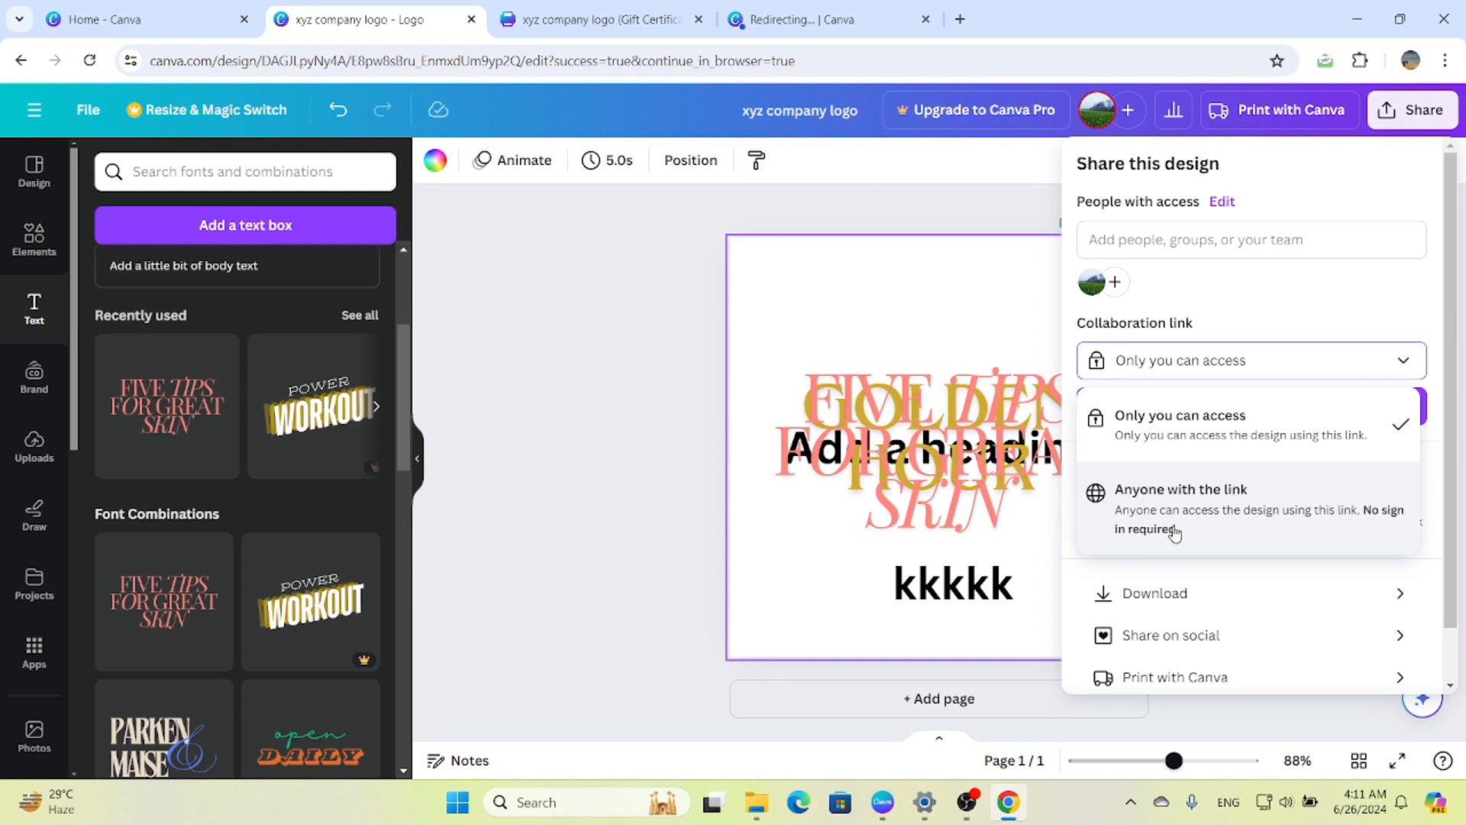
{"action": "left_click", "coordinate": [1196, 508]}
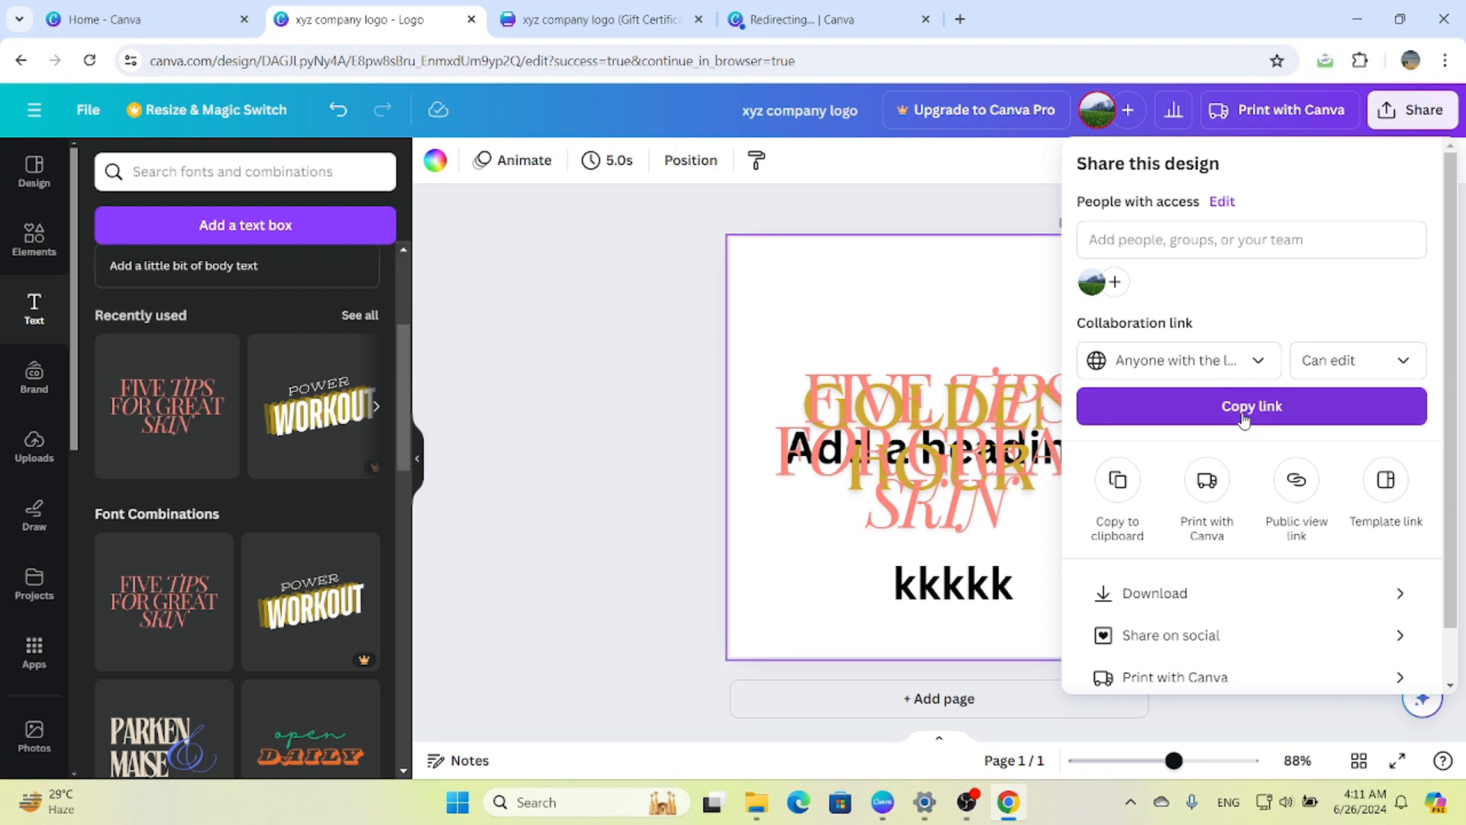
Step: Try the collaboration link's permission as "Can view" and as "Can comment"
{"action": "left_click", "coordinate": [1405, 366]}
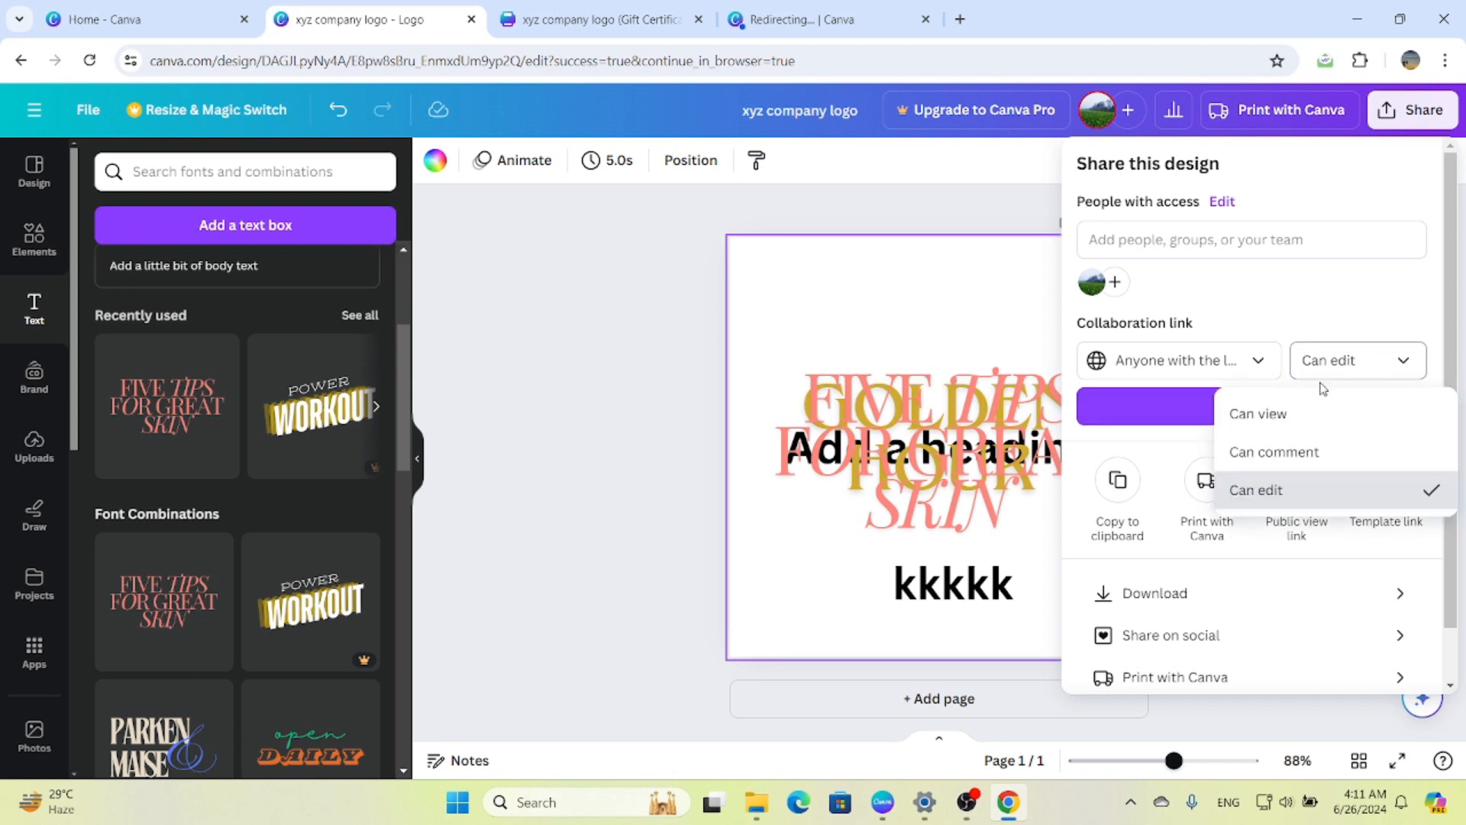
{"action": "left_click", "coordinate": [1273, 415]}
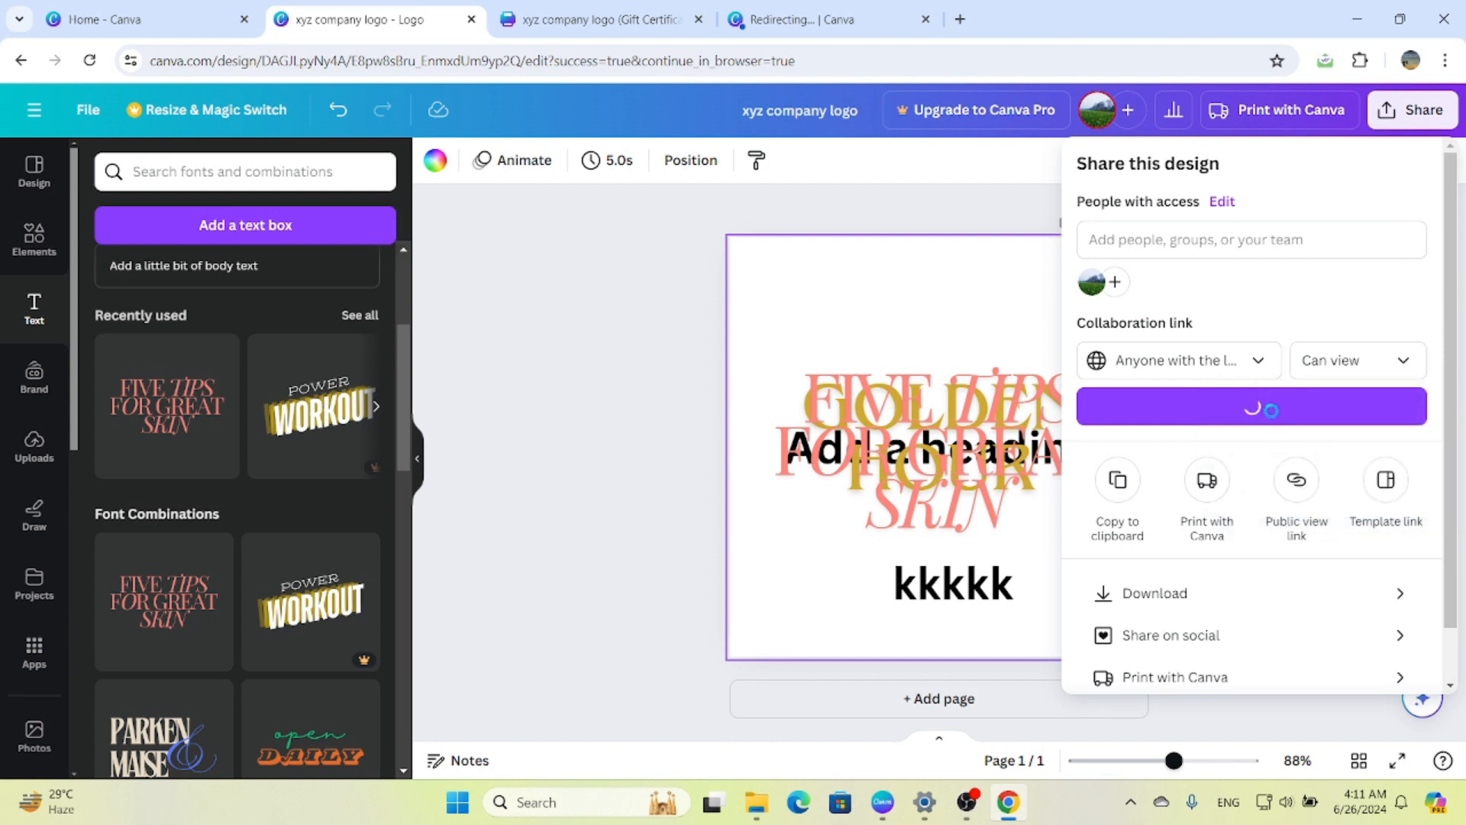
{"action": "left_click", "coordinate": [1394, 373]}
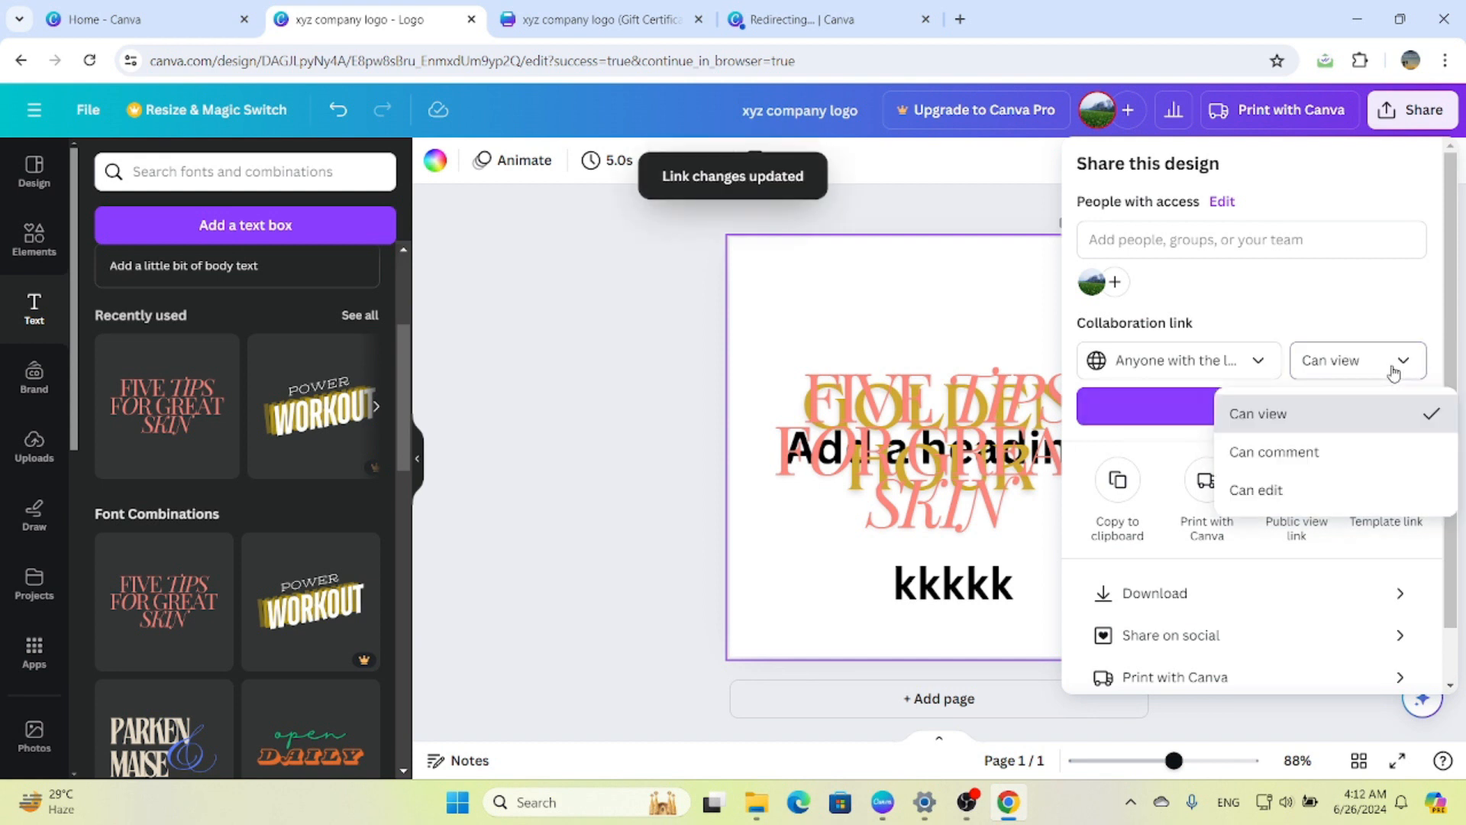
{"action": "left_click", "coordinate": [1268, 455]}
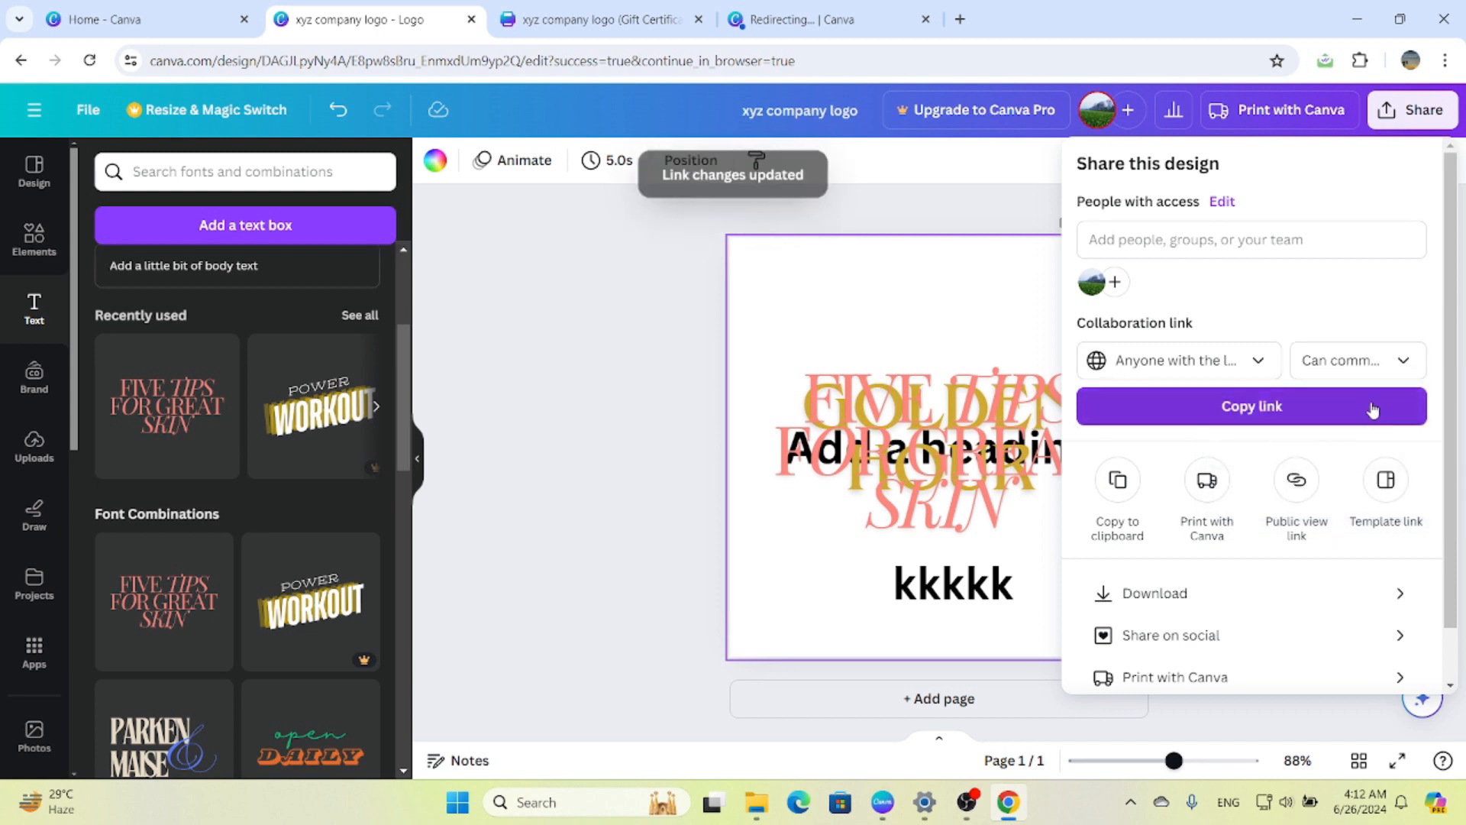
Step: Set the collaboration link's permission to "Can edit" and copy the link
{"action": "left_click", "coordinate": [1410, 366]}
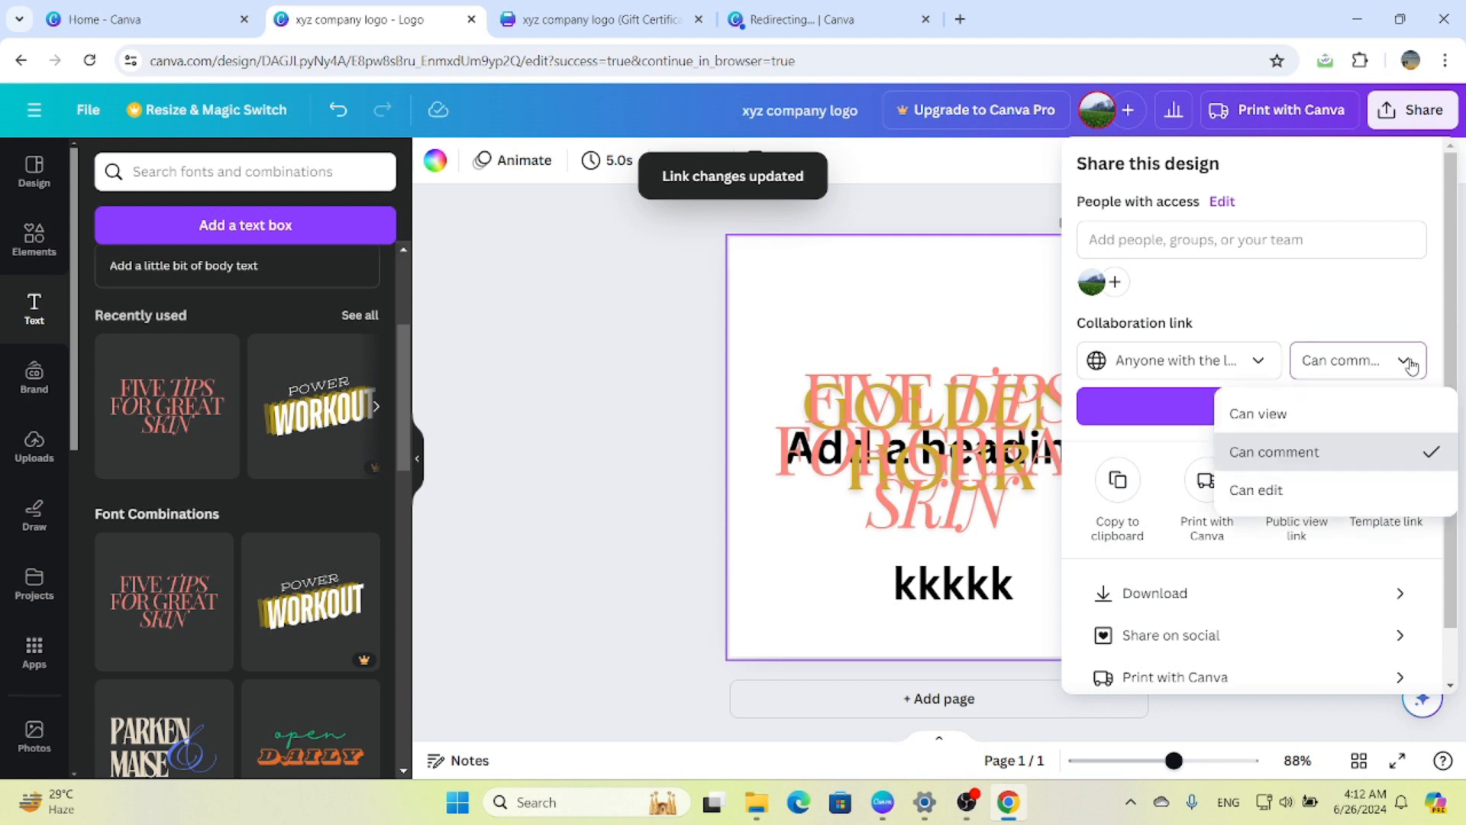
{"action": "left_click", "coordinate": [1260, 492]}
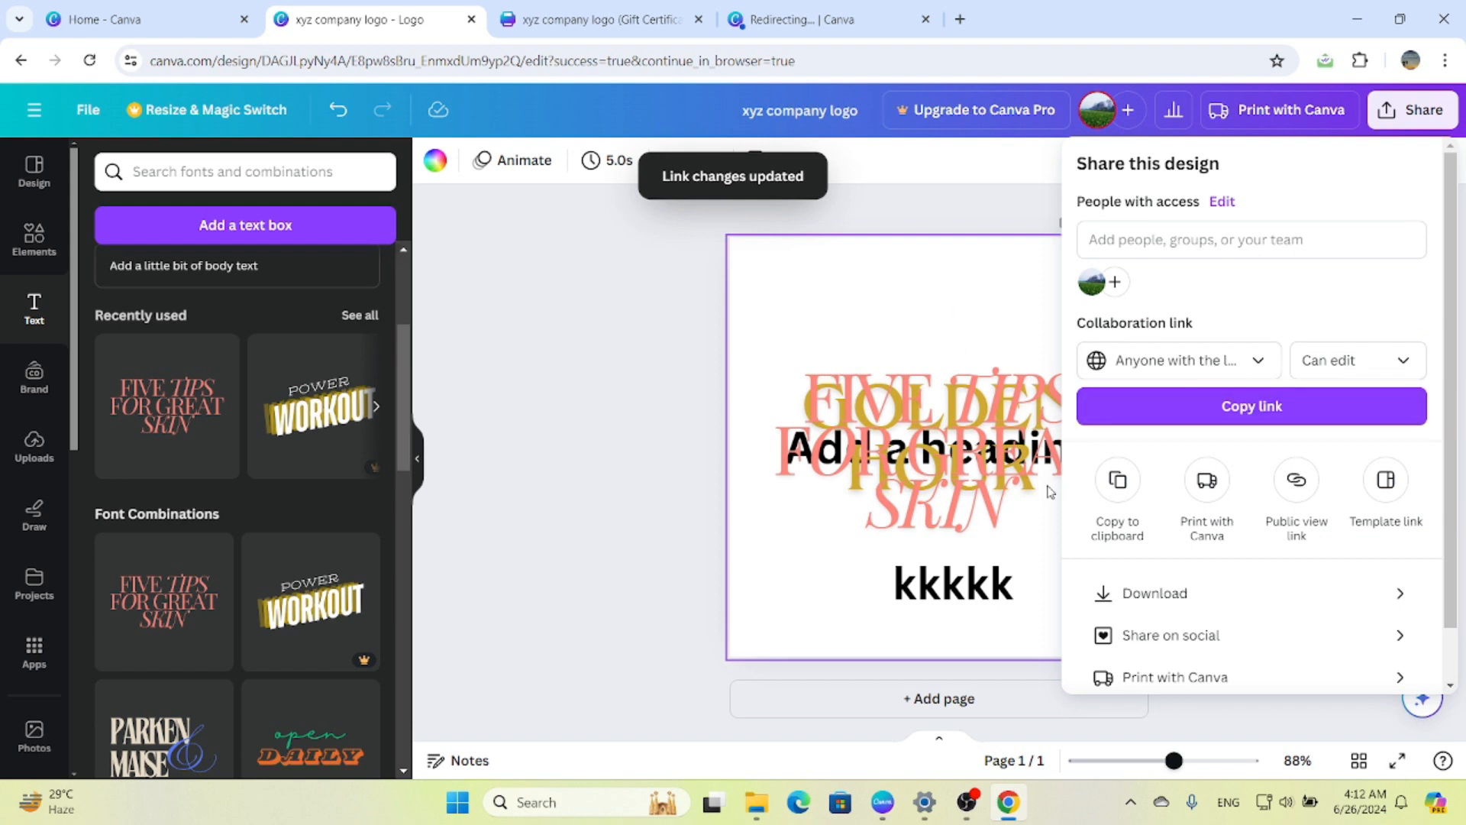
{"action": "left_click", "coordinate": [1338, 422]}
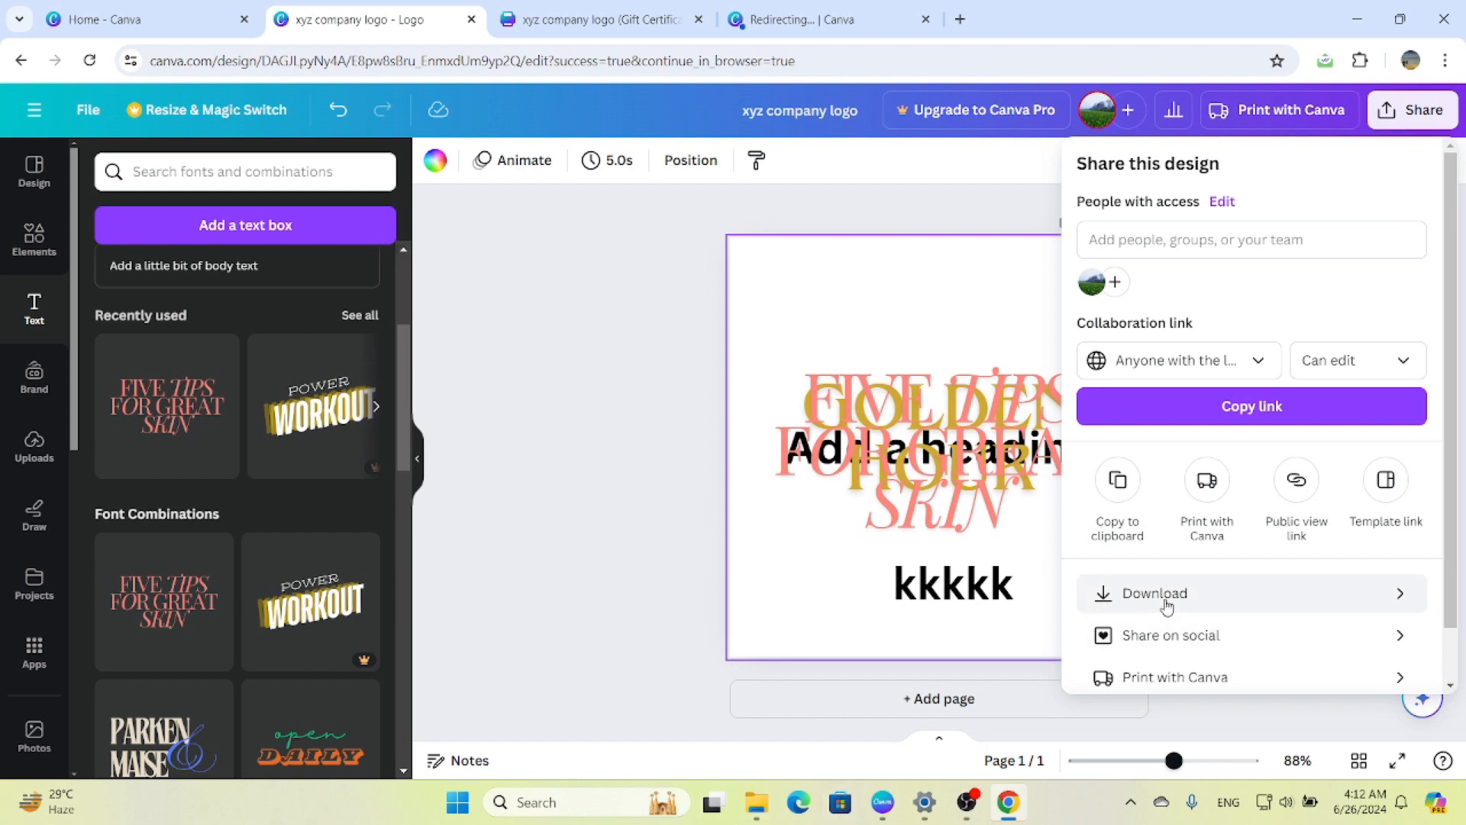
Step: Examine the social media sharing destinations and the full list of publishing options, and close the sharing options
{"action": "left_click", "coordinate": [1212, 641]}
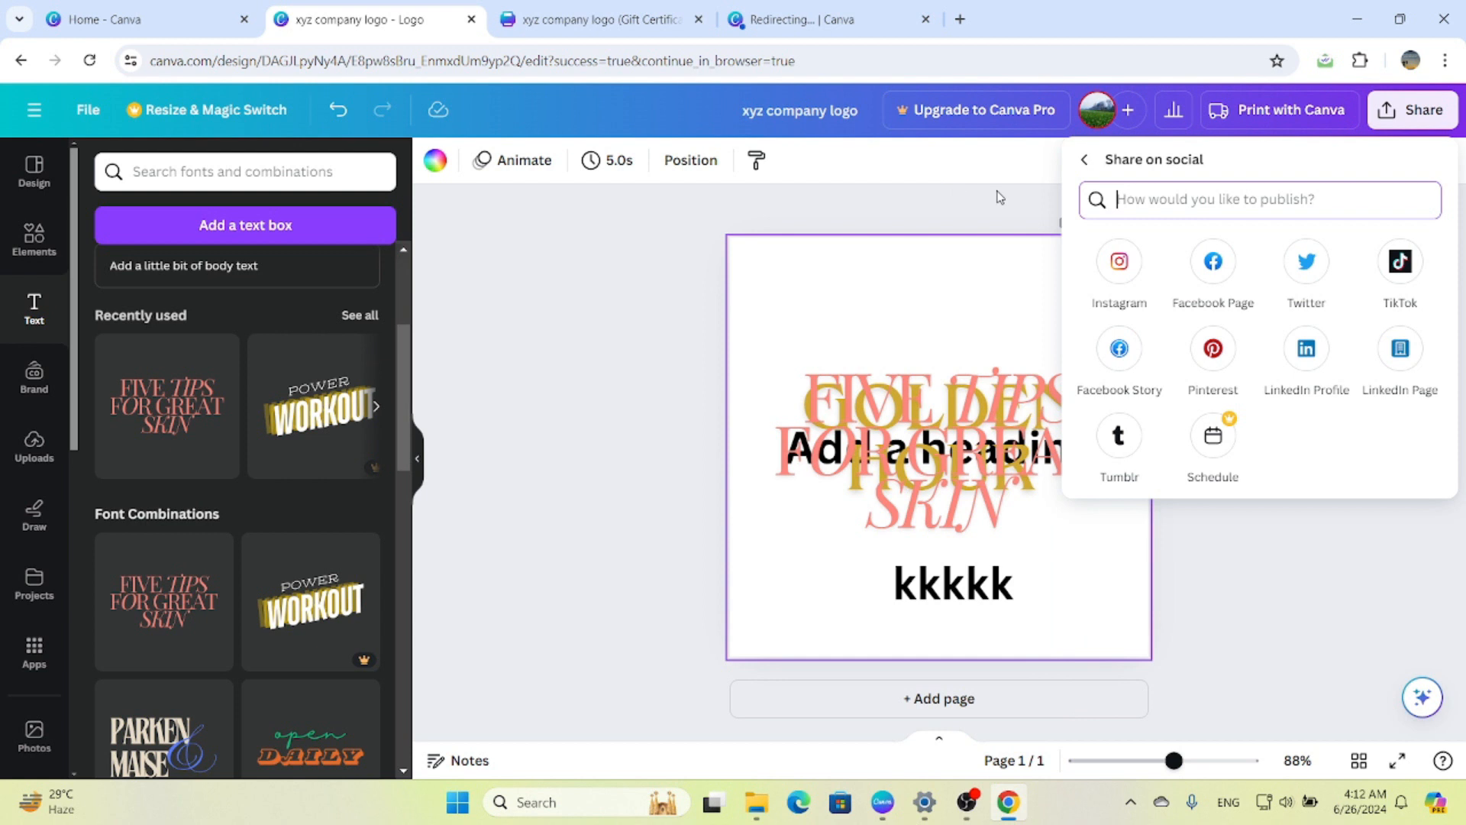
{"action": "left_click", "coordinate": [1085, 163]}
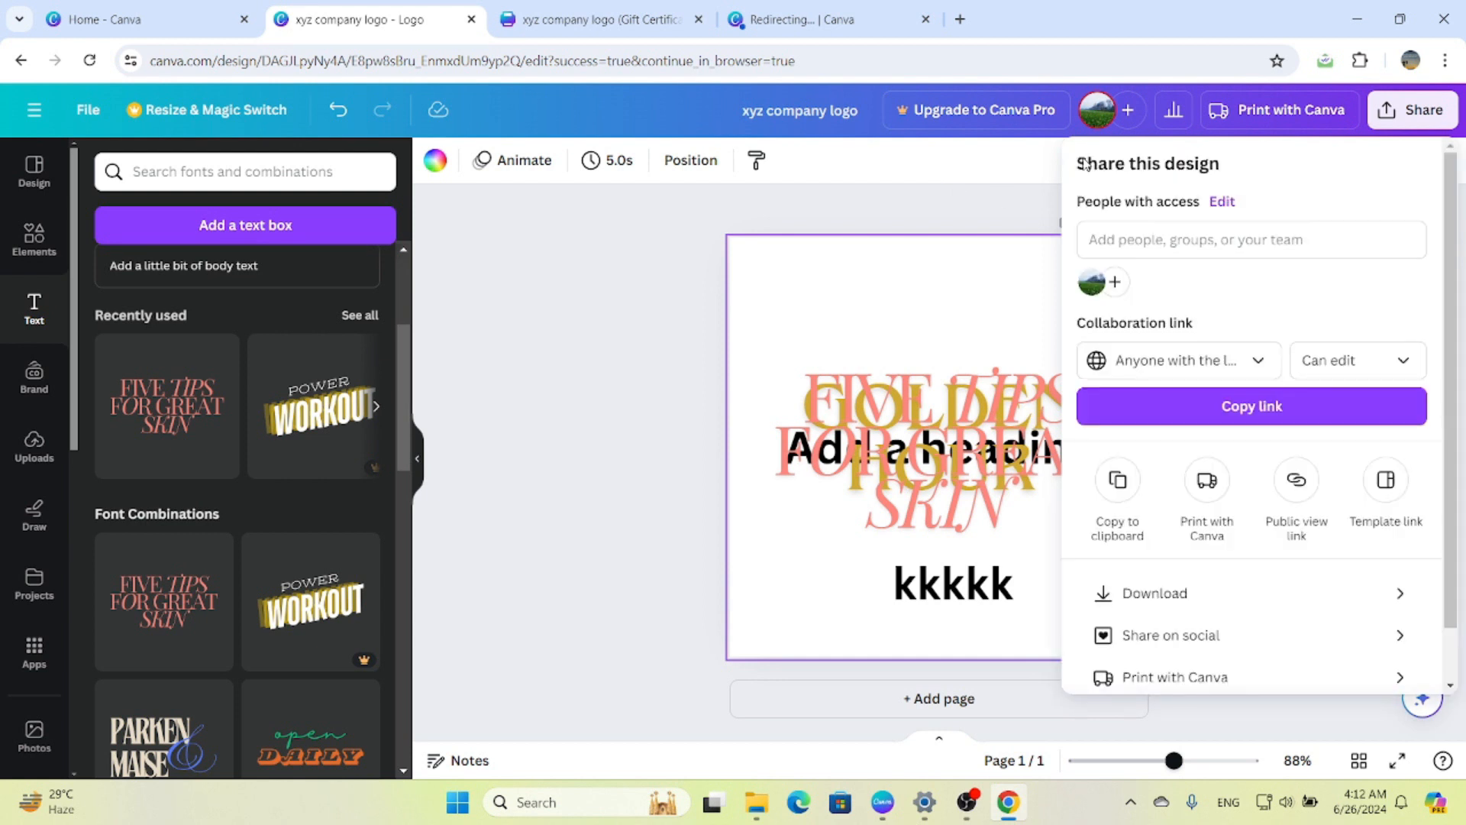
{"action": "scroll", "coordinate": [1107, 491], "scroll_direction": "down", "scroll_amount": 2}
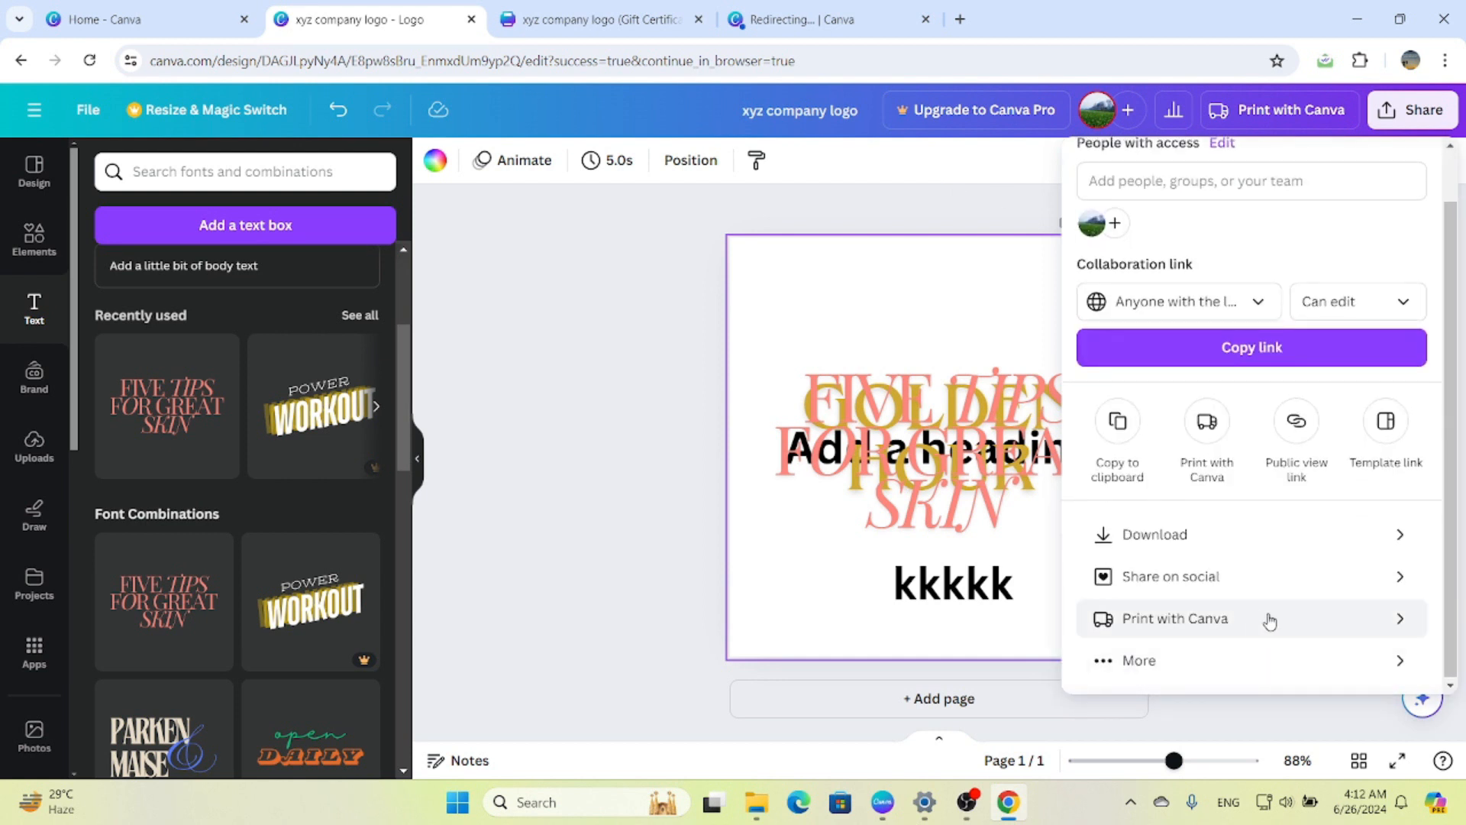
{"action": "left_click", "coordinate": [1171, 659]}
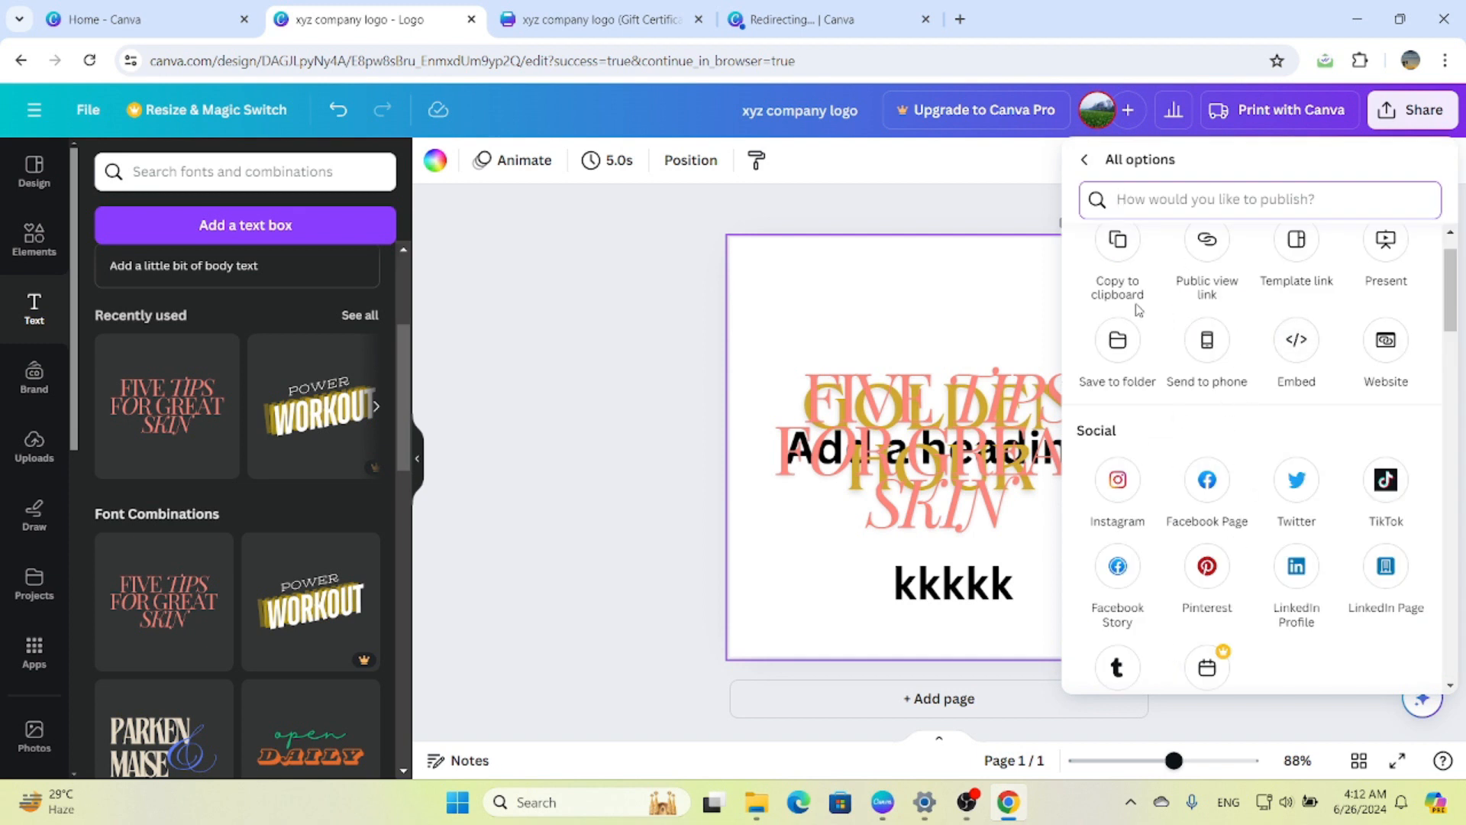
{"action": "left_click", "coordinate": [1020, 208]}
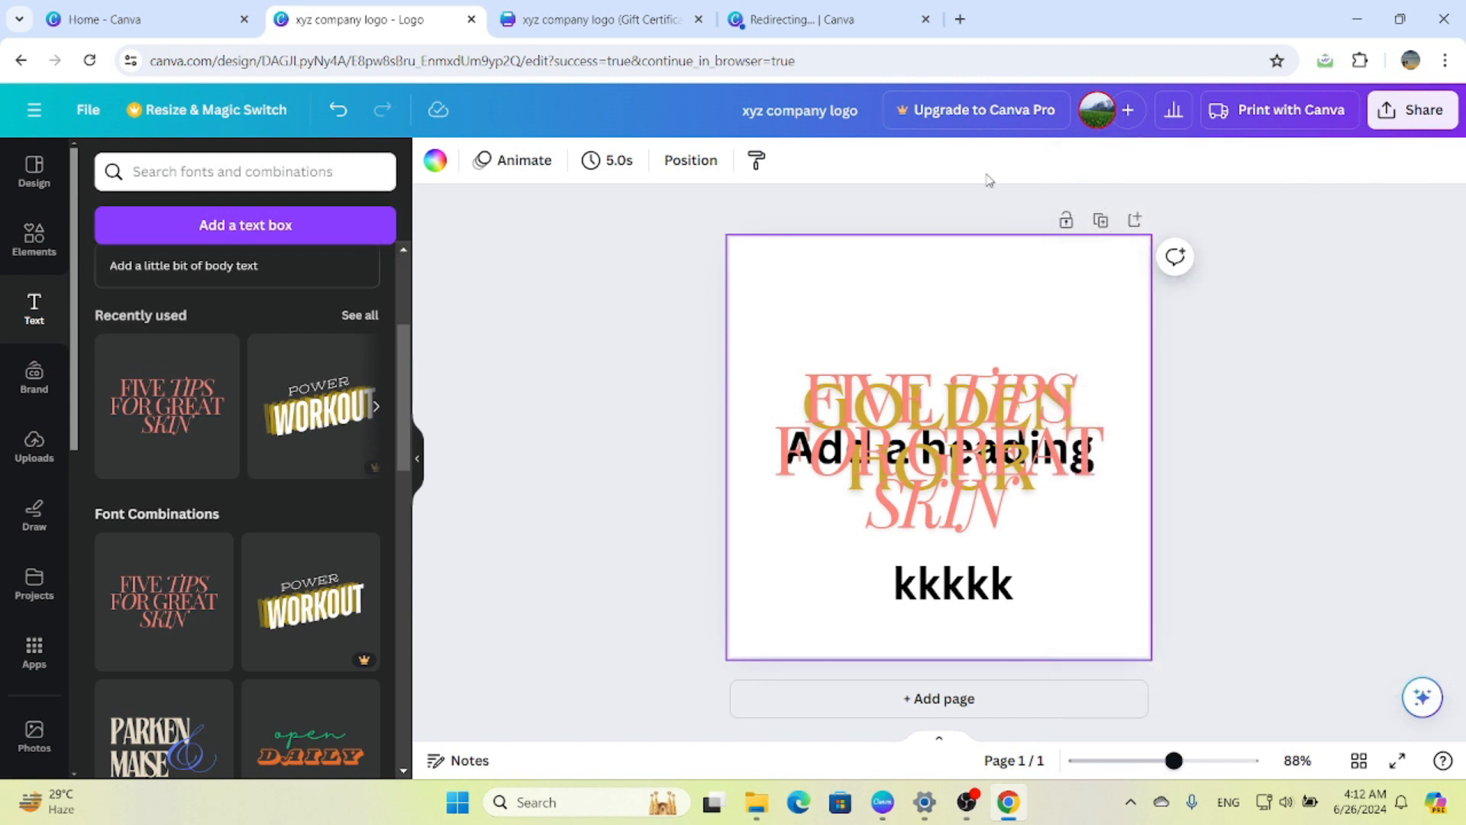